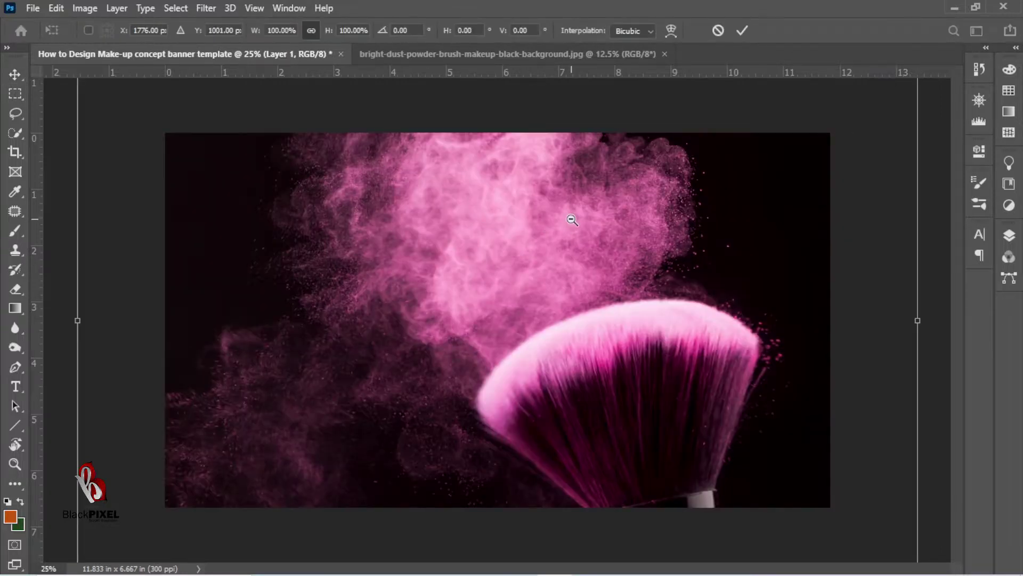
Scale down the pasted powder-brush image proportionally and place it against the canvas's right edge
{"action": "key", "text": "ctrl+minus"}
{"action": "key", "text": "ctrl+minus"}
{"action": "left_click_drag", "start_coordinate": [708, 110], "coordinate": [603, 226]}
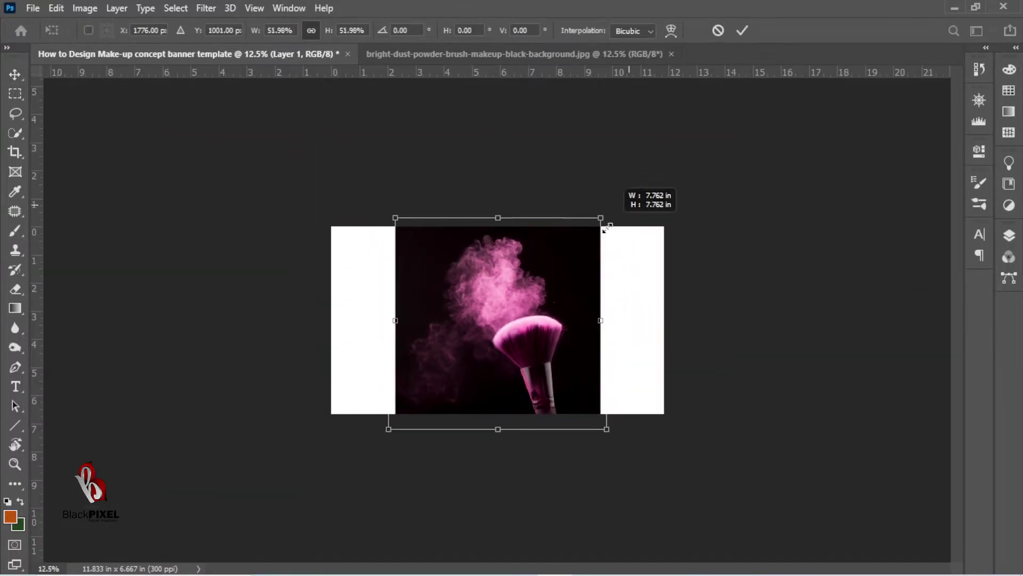
{"action": "mouse_move", "coordinate": [585, 263]}
{"action": "left_mouse_down"}
{"action": "mouse_move", "coordinate": [633, 315]}
{"action": "mouse_move", "coordinate": [624, 353]}
{"action": "mouse_move", "coordinate": [613, 347]}
{"action": "left_mouse_up"}
{"action": "key", "text": "Return"}
{"action": "key", "text": "ctrl+plus"}
{"action": "left_click", "coordinate": [373, 291]}
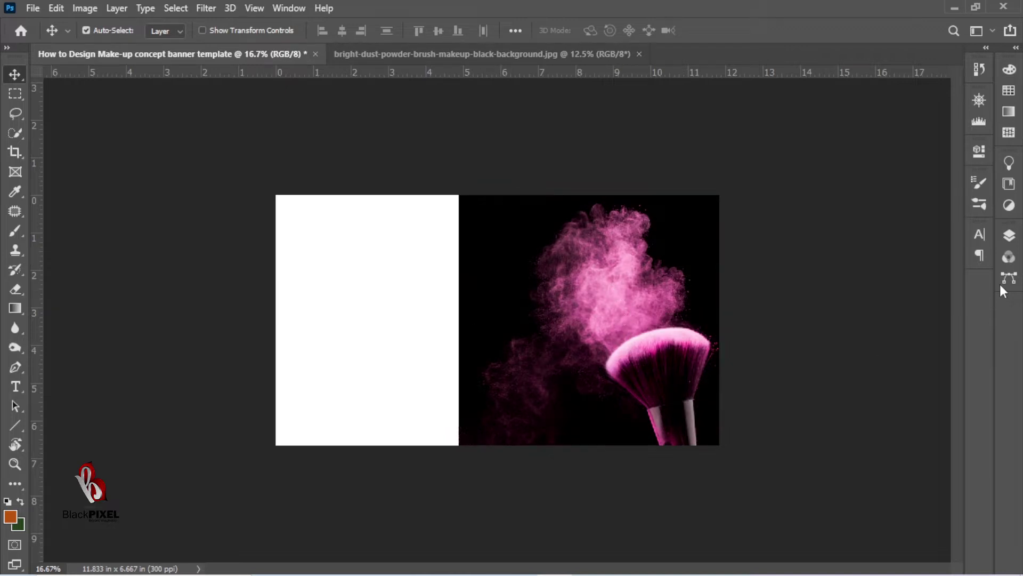
Convert the locked Background into a regular layer named Layer 0
{"action": "left_click", "coordinate": [1007, 237]}
{"action": "left_click", "coordinate": [855, 343]}
{"action": "double_click", "coordinate": [855, 342]}
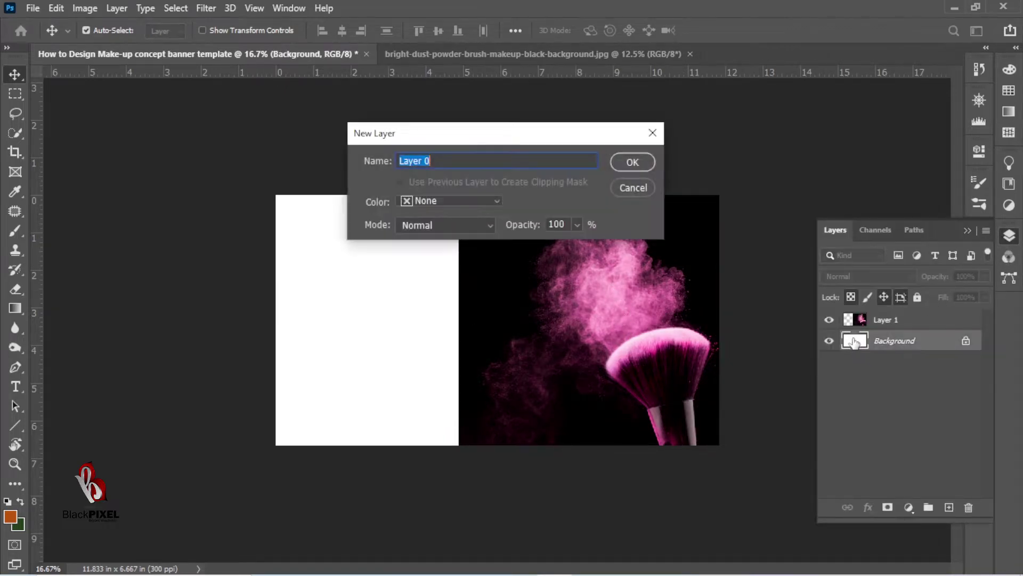
{"action": "key", "text": "Return"}
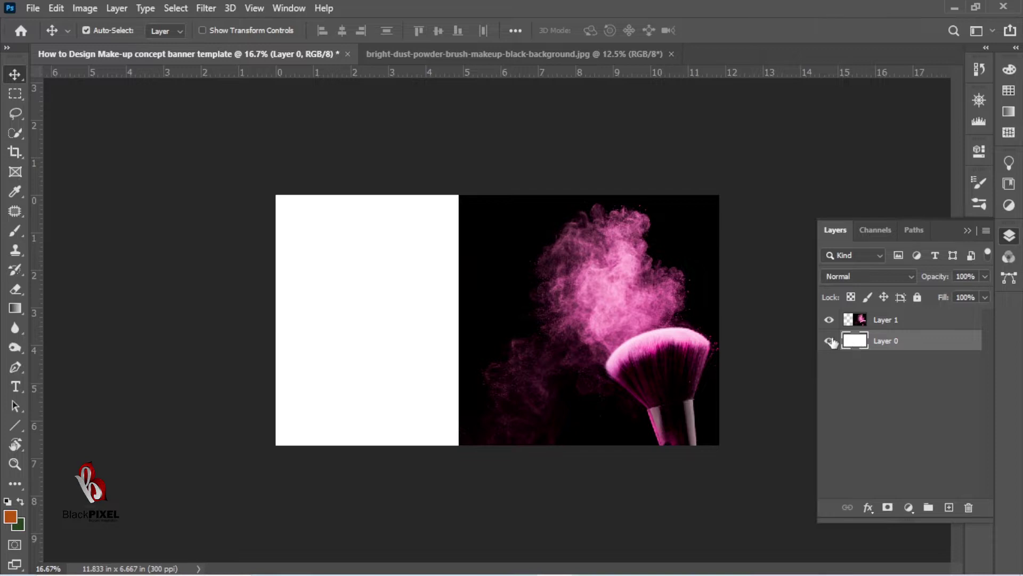
Apply a Color Overlay to Layer 0 using black (000000) sampled from the brush photo's background
{"action": "double_click", "coordinate": [832, 342]}
{"action": "left_click", "coordinate": [507, 220]}
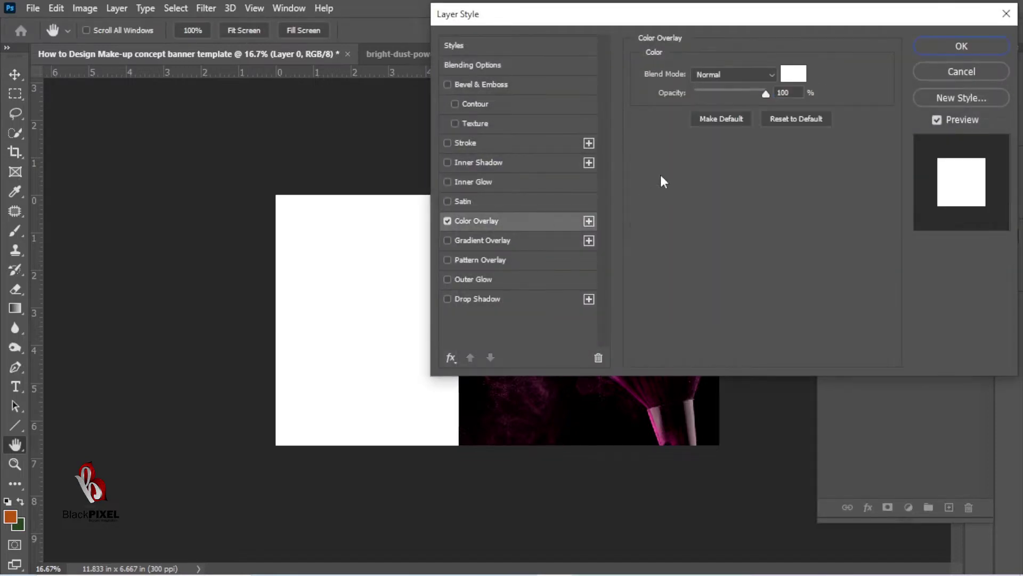
{"action": "left_click", "coordinate": [793, 75]}
{"action": "left_click", "coordinate": [595, 432]}
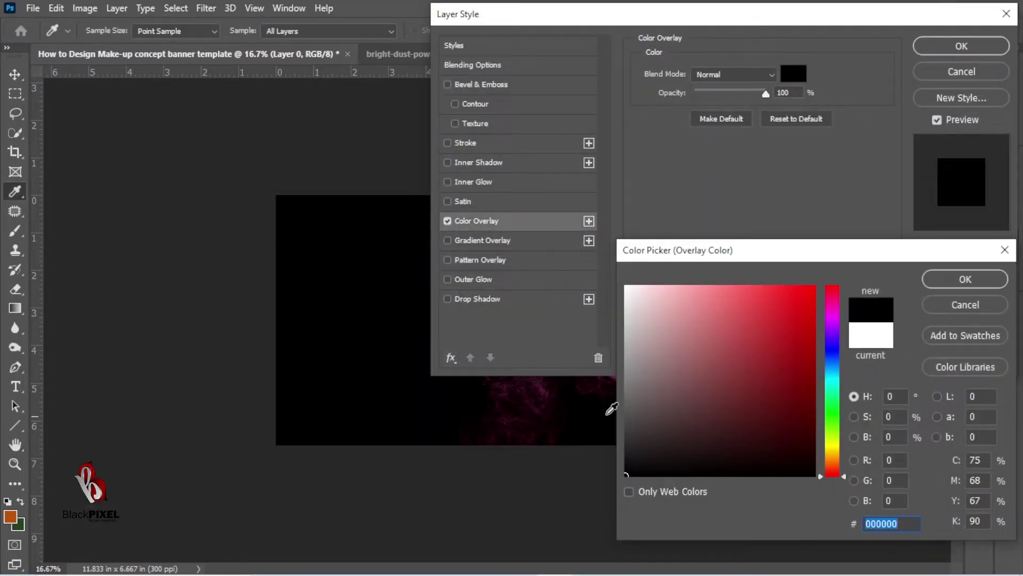
{"action": "key", "text": "Return"}
{"action": "key", "text": "Return"}
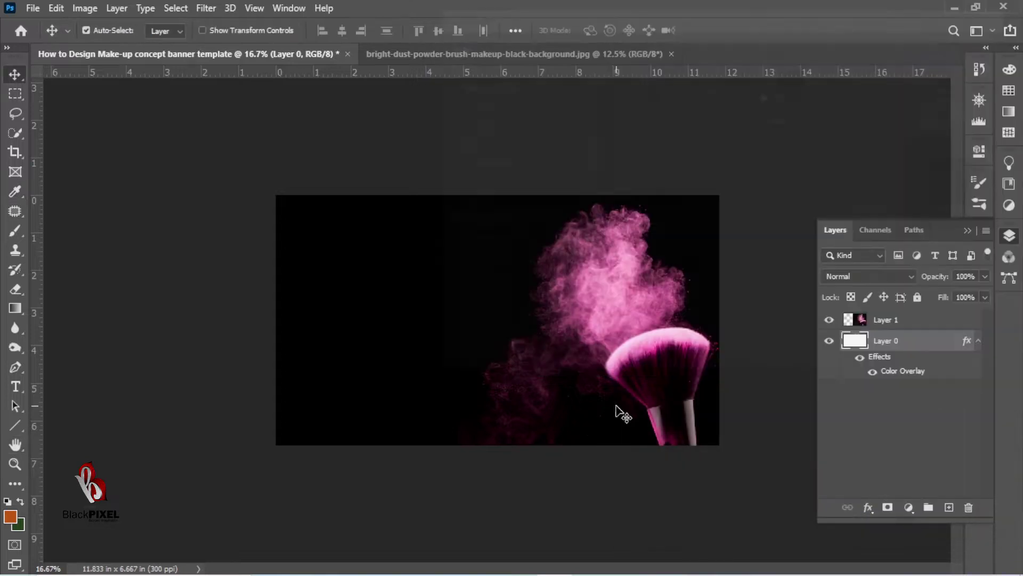
Add a layer mask to the powder-brush image on Layer 1
{"action": "left_click", "coordinate": [603, 358], "text": "ctrl"}
{"action": "left_click", "coordinate": [596, 357], "text": "ctrl"}
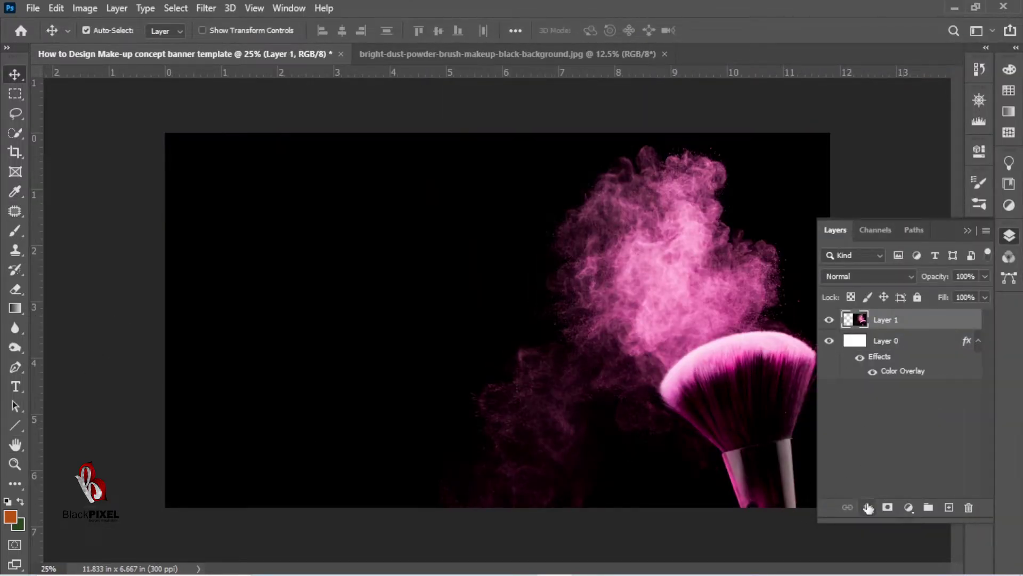
{"action": "left_click", "coordinate": [887, 507]}
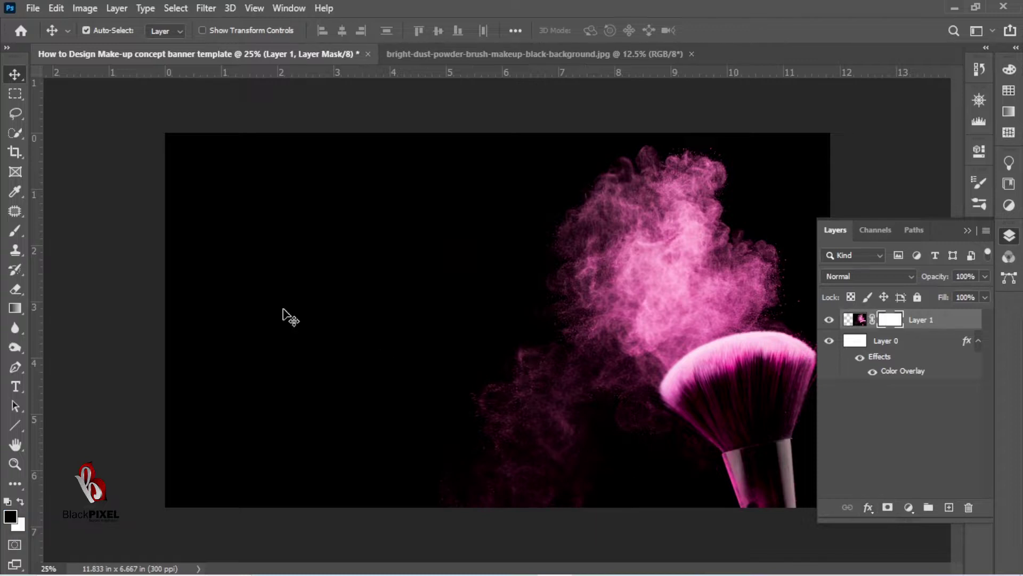
Paint black on Layer 1's mask with a soft 400 px brush to blend the photo's left edge into the background
{"action": "left_click", "coordinate": [15, 230]}
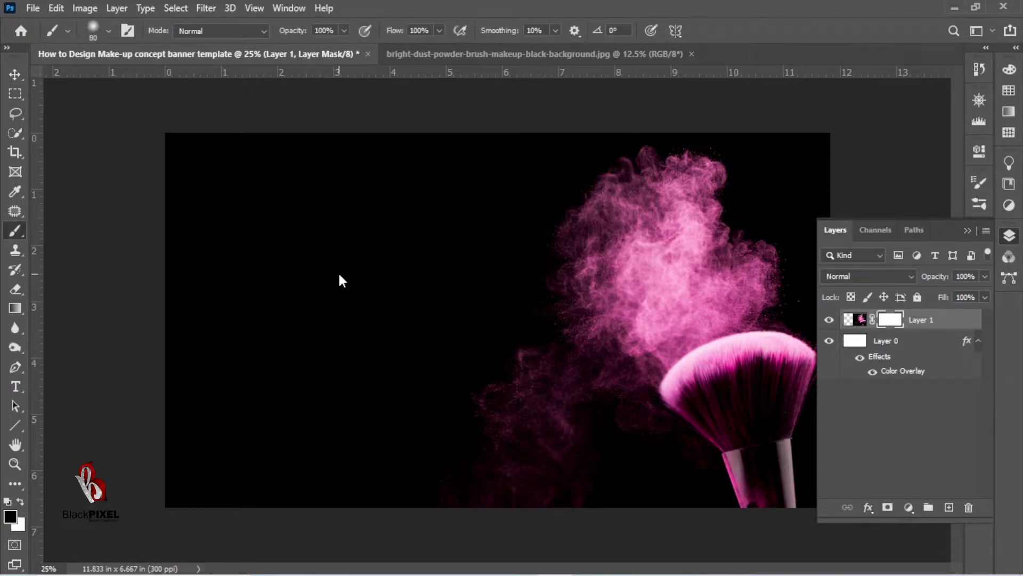
{"action": "right_click", "coordinate": [339, 275]}
{"action": "left_click_drag", "start_coordinate": [456, 311], "coordinate": [500, 310]}
{"action": "left_click", "coordinate": [503, 213]}
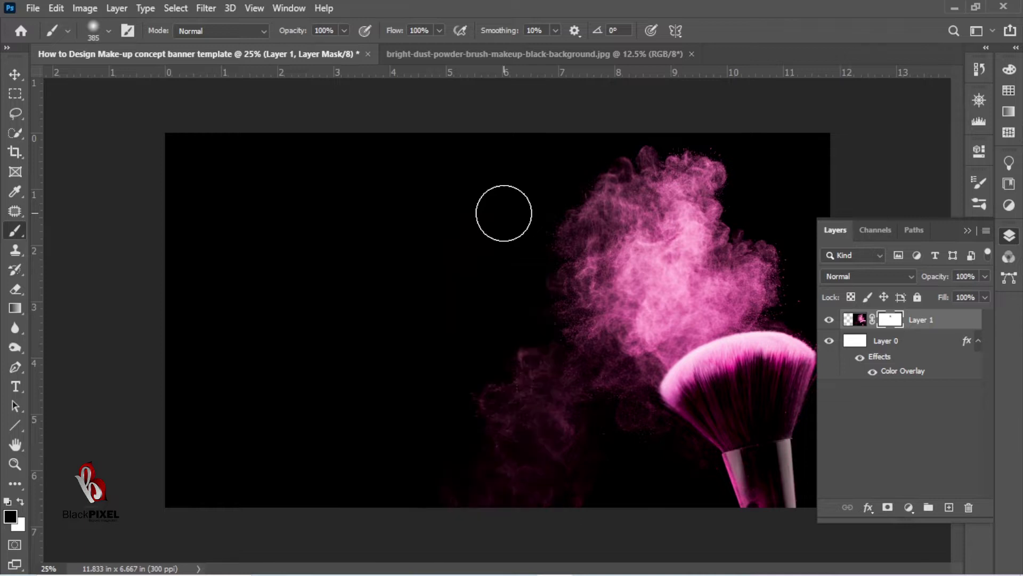
{"action": "key", "text": "bracketright"}
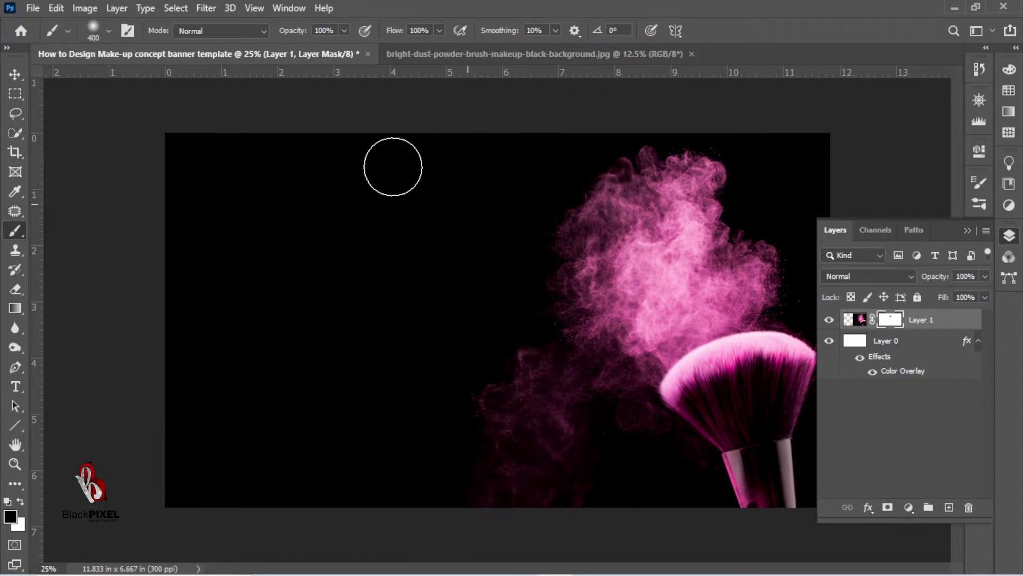
{"action": "mouse_move", "coordinate": [393, 166]}
{"action": "left_mouse_down"}
{"action": "mouse_move", "coordinate": [434, 274]}
{"action": "mouse_move", "coordinate": [418, 222]}
{"action": "left_mouse_up"}
{"action": "key", "text": "v"}
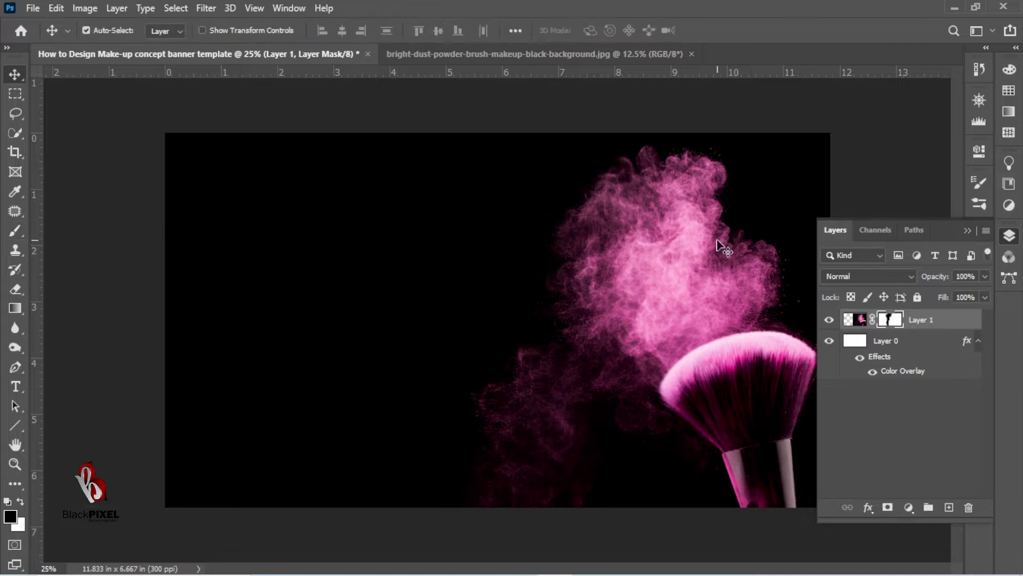
{"action": "left_click", "coordinate": [845, 226]}
{"action": "left_click", "coordinate": [516, 307], "text": "alt"}
{"action": "key", "text": "alt+space"}
{"action": "left_click", "coordinate": [444, 303]}
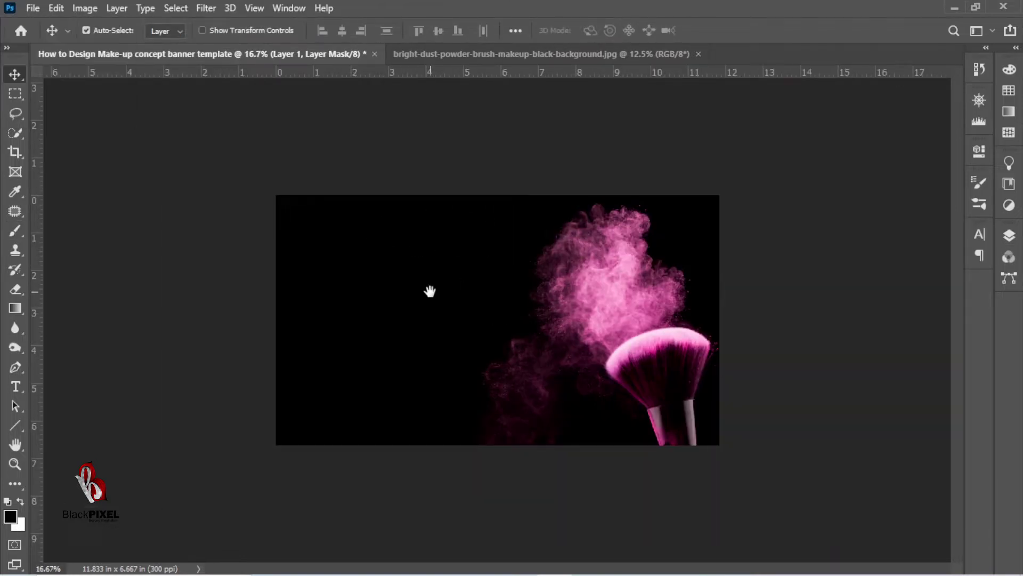
{"action": "right_click", "coordinate": [431, 292]}
{"action": "left_click", "coordinate": [457, 301]}
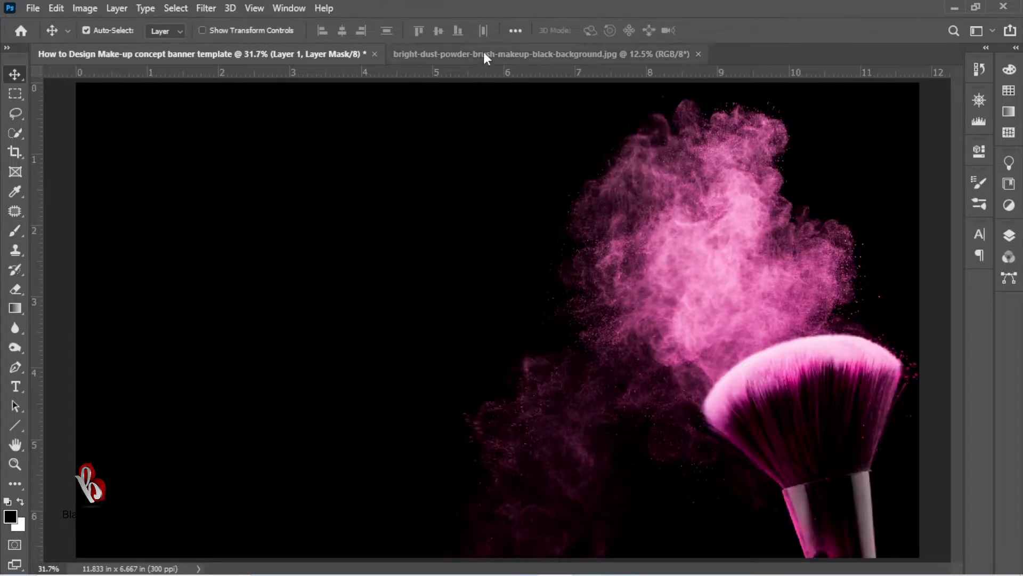
{"action": "key", "text": "ctrl+minus"}
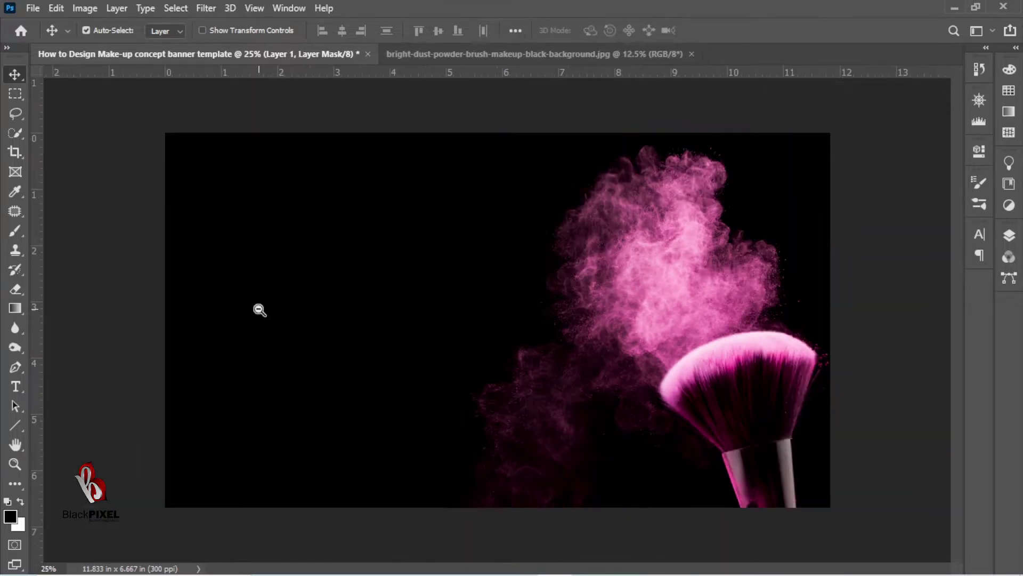
Add the text "COSMETICS" on the empty black area beside the powder cloud
{"action": "key", "text": "t"}
{"action": "left_click", "coordinate": [263, 329]}
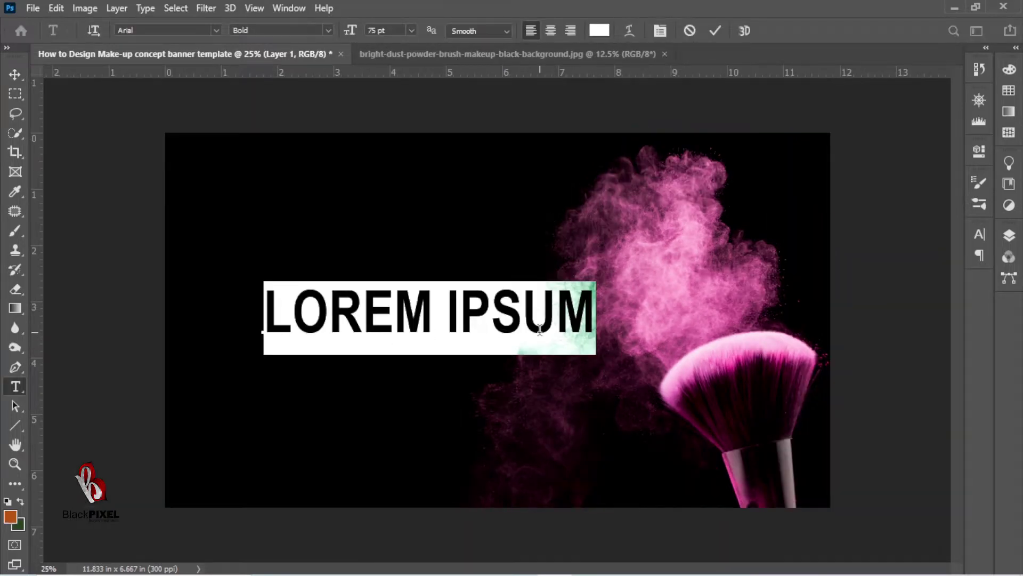
{"action": "type", "text": "COSMETI"}
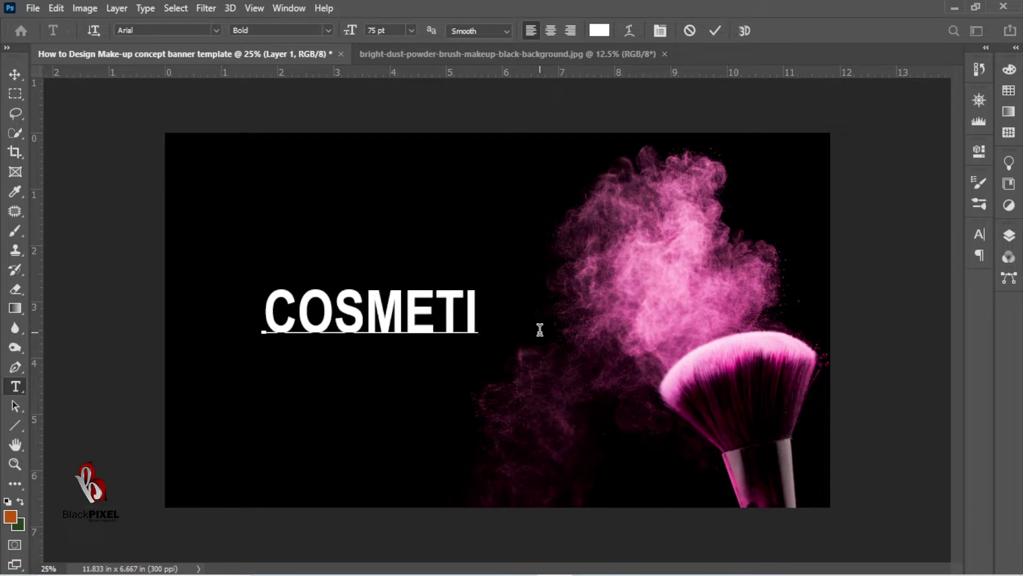
{"action": "type", "text": "CS"}
{"action": "key", "text": "ctrl+a"}
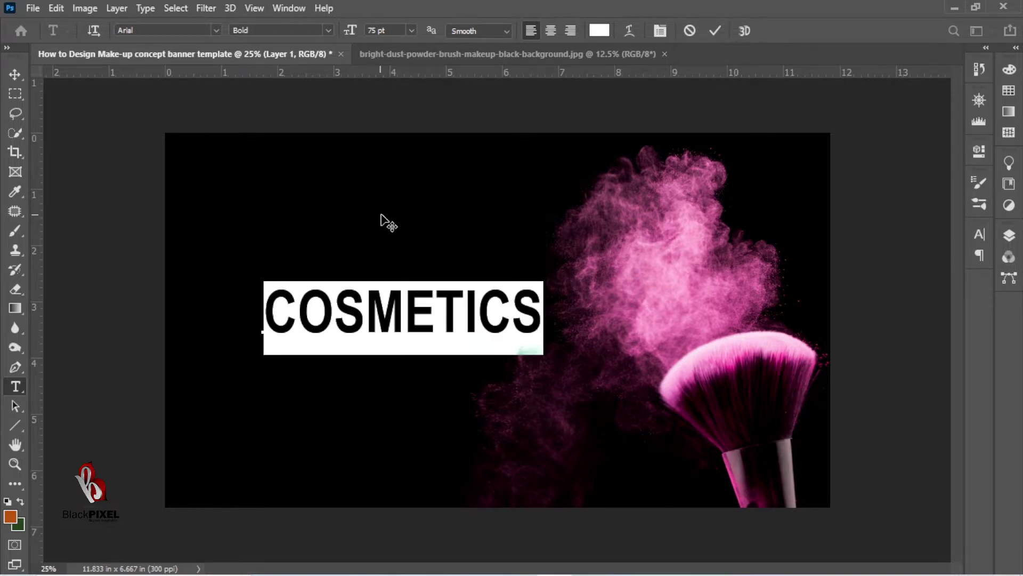
{"action": "left_click_drag", "start_coordinate": [389, 222], "coordinate": [343, 244]}
Set the COSMETICS text to the A GALEGA font at 55 pt
{"action": "left_click", "coordinate": [216, 31]}
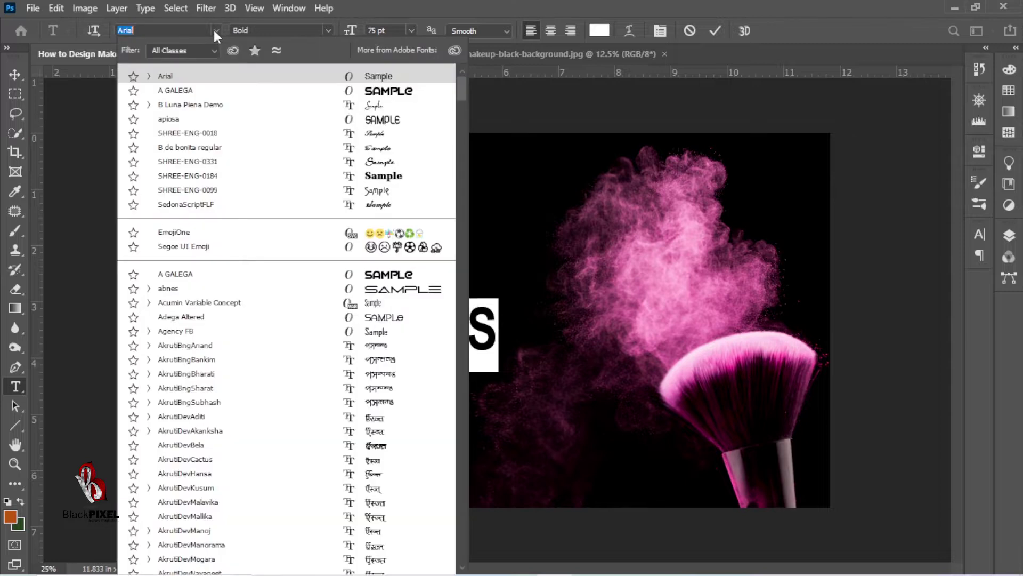
{"action": "key", "text": "Down"}
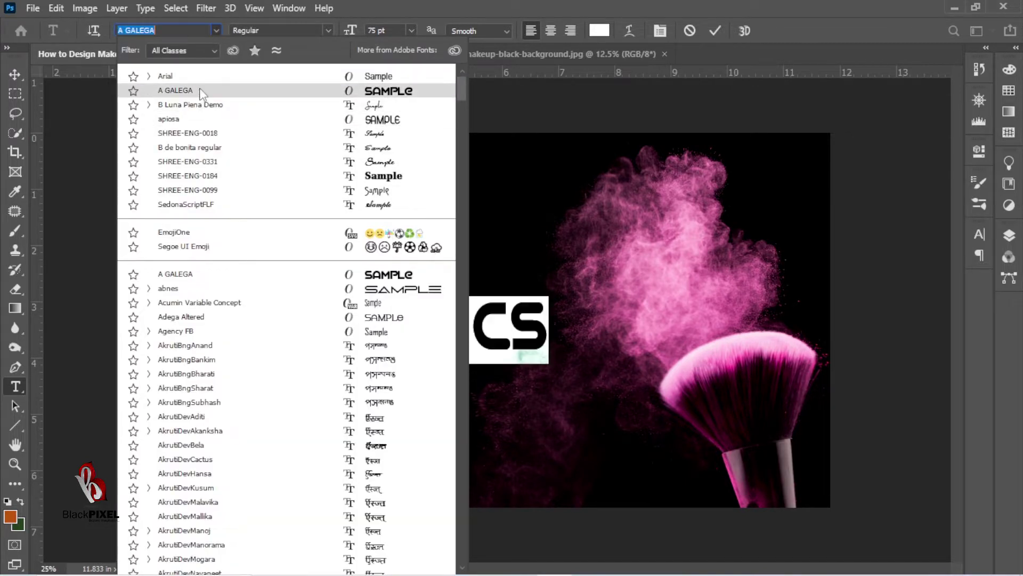
{"action": "left_click", "coordinate": [201, 94]}
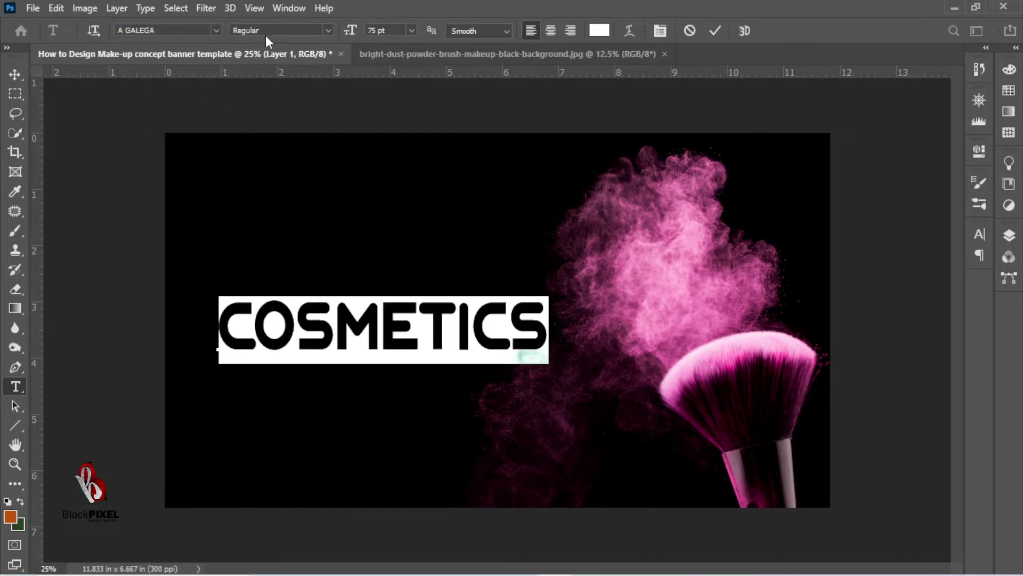
{"action": "left_click_drag", "start_coordinate": [357, 35], "coordinate": [343, 48]}
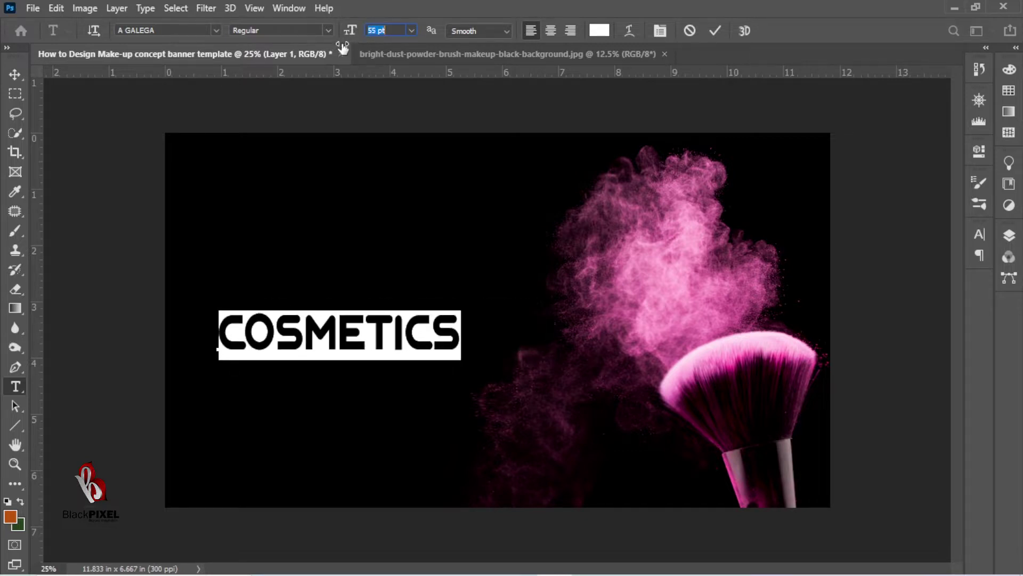
{"action": "left_click", "coordinate": [713, 31]}
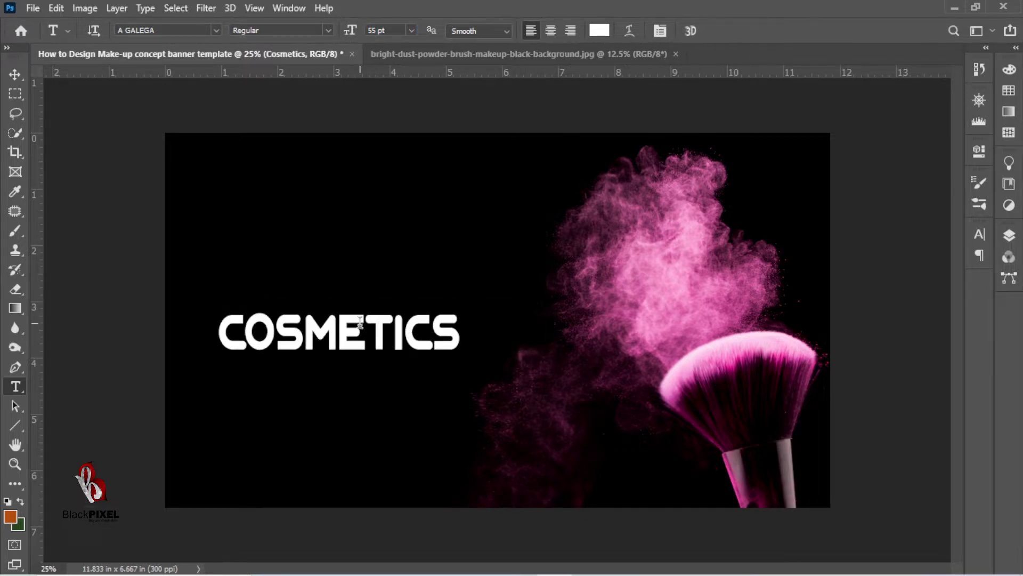
Move the COSMETICS text slightly up and left, and shift the powder-brush image further right
{"action": "key", "text": "v"}
{"action": "left_click_drag", "start_coordinate": [354, 347], "coordinate": [334, 336]}
{"action": "left_click_drag", "start_coordinate": [645, 347], "coordinate": [697, 344]}
{"action": "left_click_drag", "start_coordinate": [415, 338], "coordinate": [369, 309]}
Add a second text line reading "BEAUTY IS POWER" above COSMETICS
{"action": "key", "text": "t"}
{"action": "left_click", "coordinate": [245, 261]}
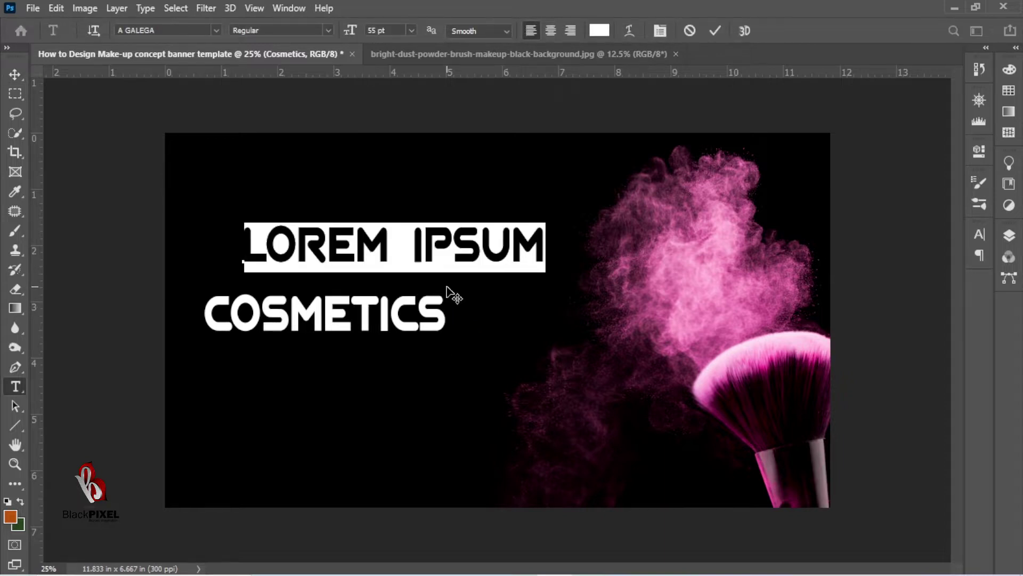
{"action": "type", "text": "BEAUT"}
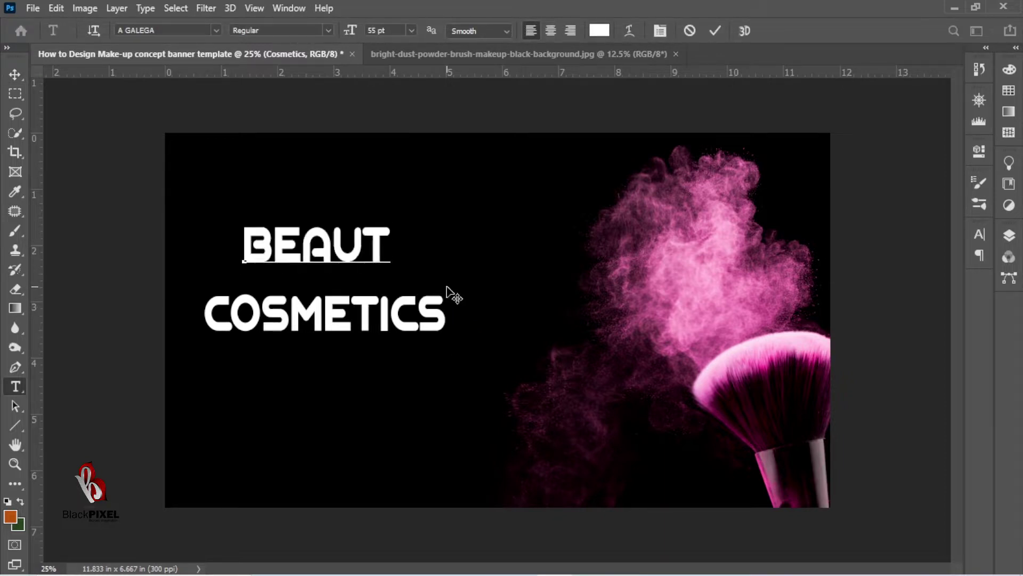
{"action": "type", "text": "Y IS "}
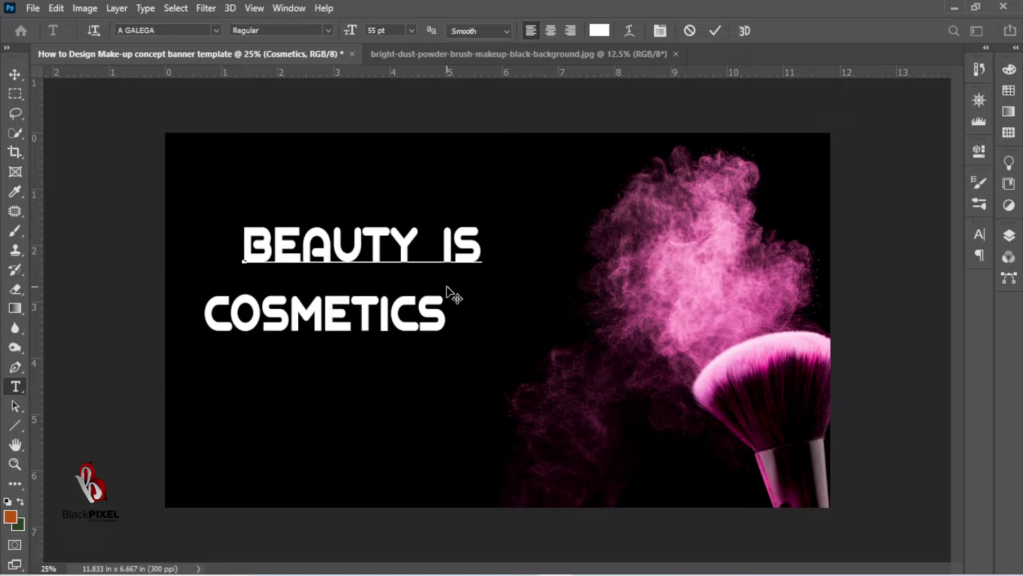
{"action": "type", "text": "POWER"}
{"action": "key", "text": "ctrl+a"}
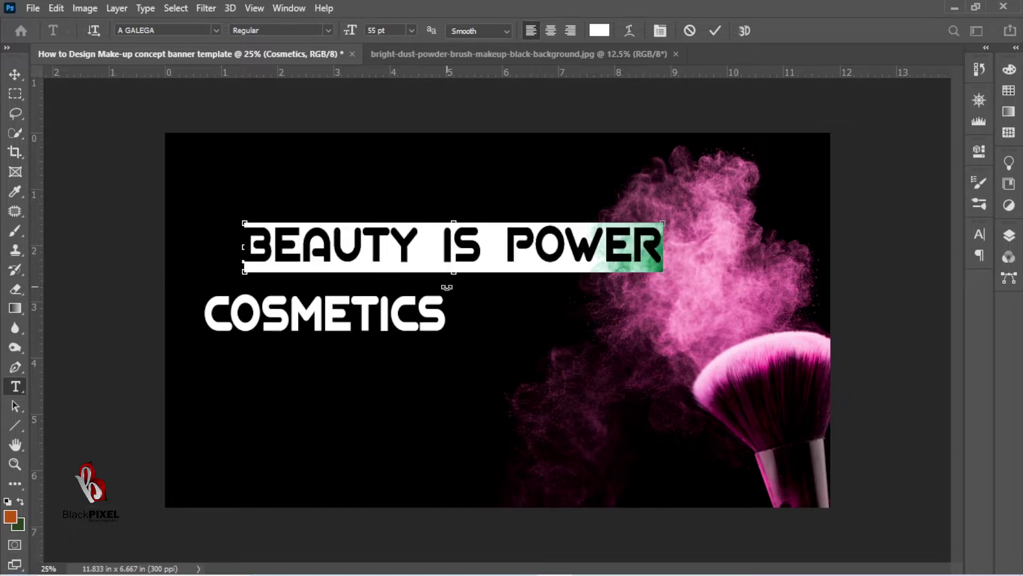
Set the "Beauty is Power" text to the B Luna Piena Demo font and turn off All Caps
{"action": "left_click", "coordinate": [216, 30]}
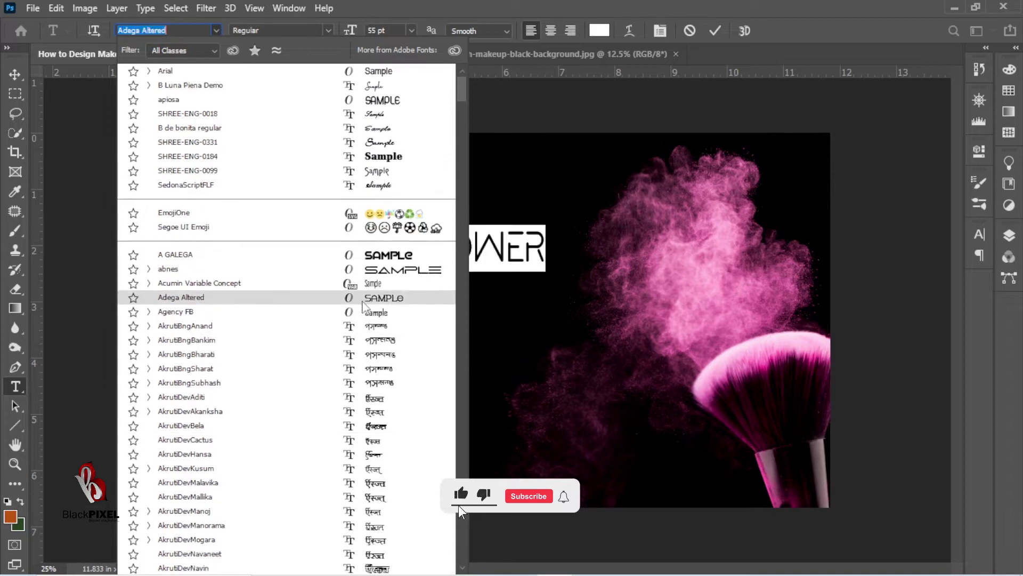
{"action": "left_click", "coordinate": [398, 110]}
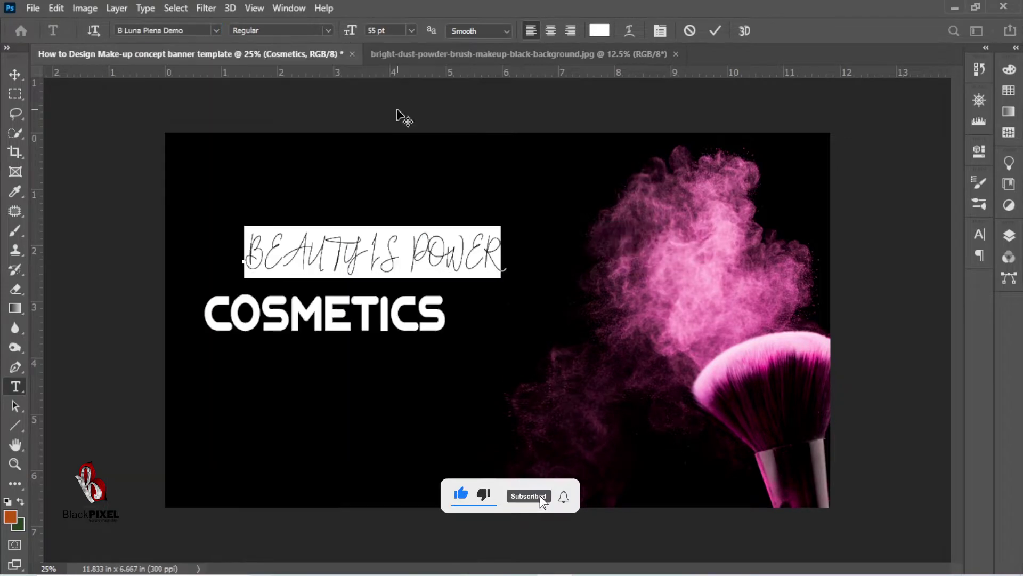
{"action": "left_click", "coordinate": [660, 30]}
{"action": "left_click", "coordinate": [856, 338]}
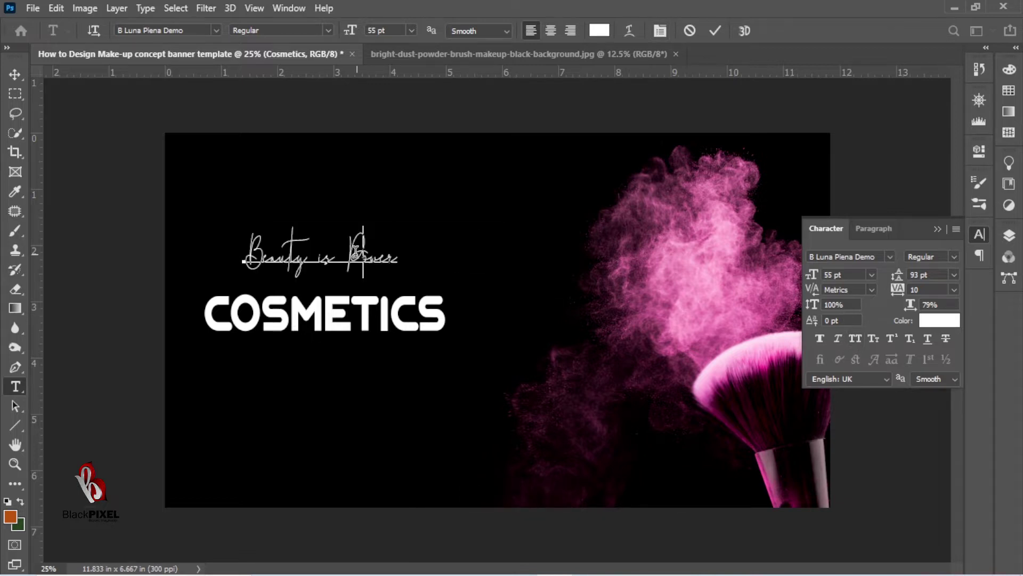
Position "Beauty is Power" directly above COSMETICS, aligned with its left edge
{"action": "left_click_drag", "start_coordinate": [480, 126], "coordinate": [442, 137]}
{"action": "left_click", "coordinate": [714, 33]}
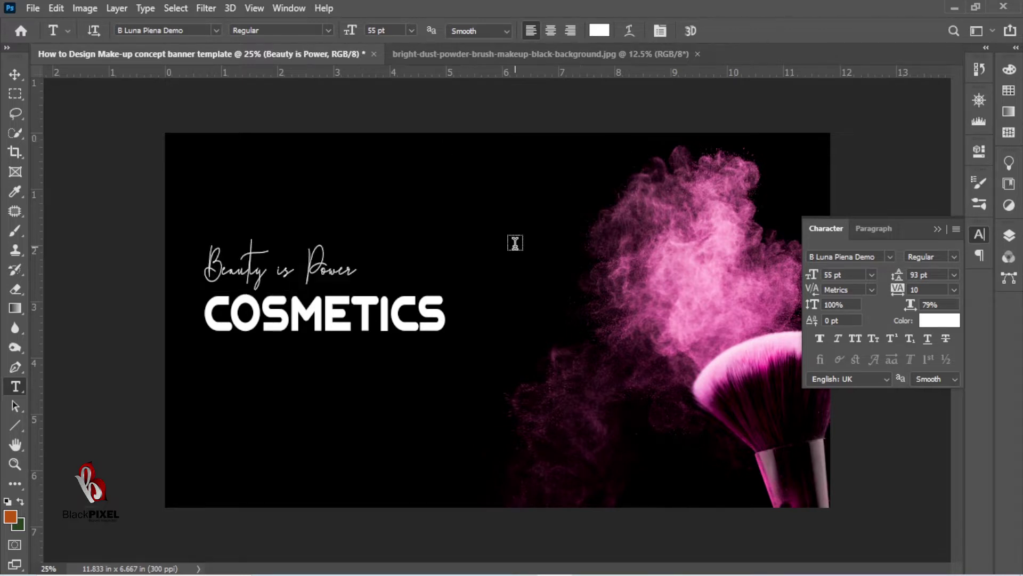
{"action": "key", "text": "ctrl+Up"}
{"action": "key", "text": "ctrl+Up"}
{"action": "key", "text": "ctrl+Right"}
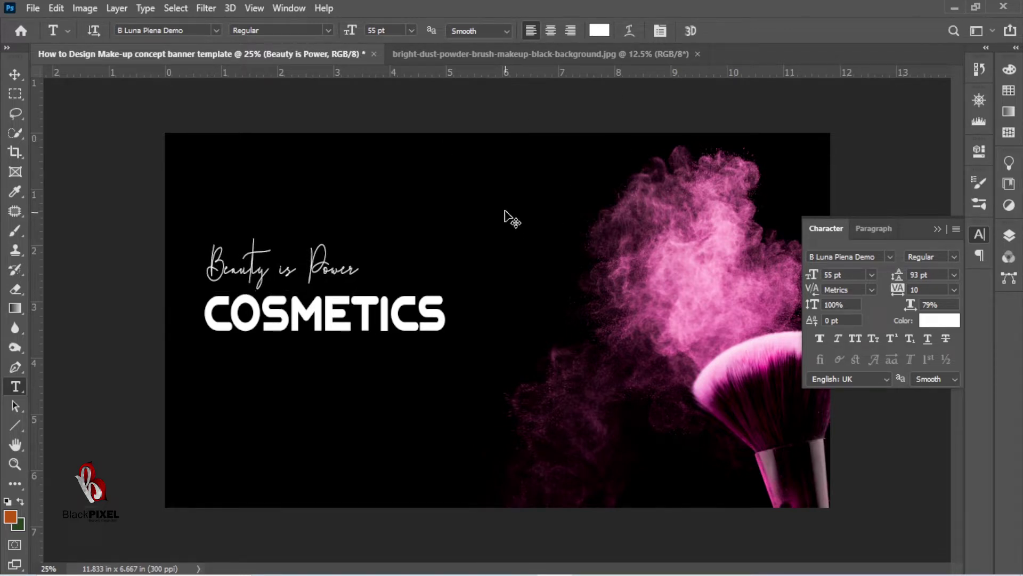
{"action": "key", "text": "ctrl+Right"}
Recolor the "Beauty is Power" text to pink e573ab sampled from the powder cloud
{"action": "left_click", "coordinate": [599, 30]}
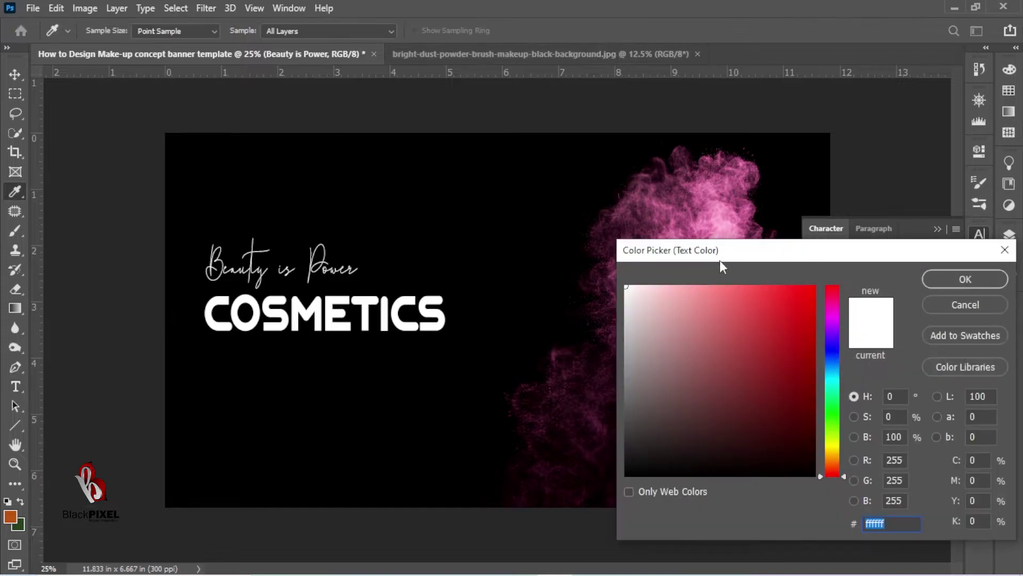
{"action": "left_click_drag", "start_coordinate": [722, 267], "coordinate": [848, 166]}
{"action": "left_click", "coordinate": [723, 366]}
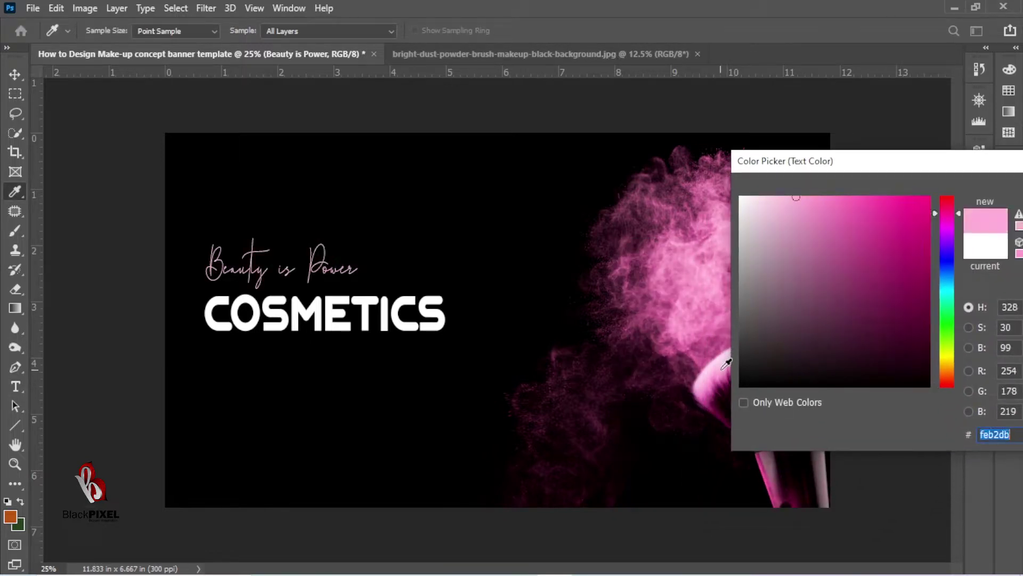
{"action": "left_click", "coordinate": [712, 304]}
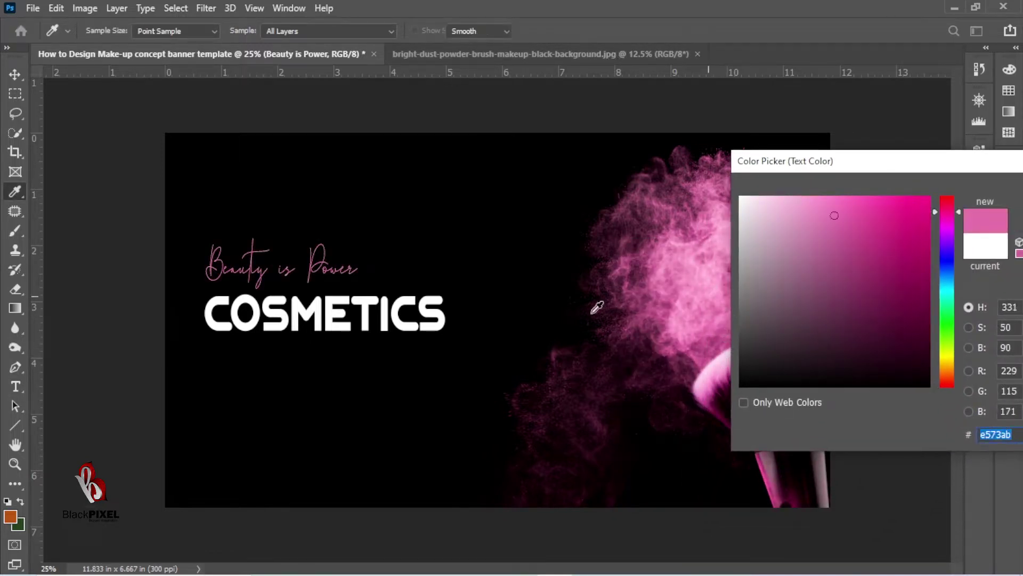
{"action": "key", "text": "Return"}
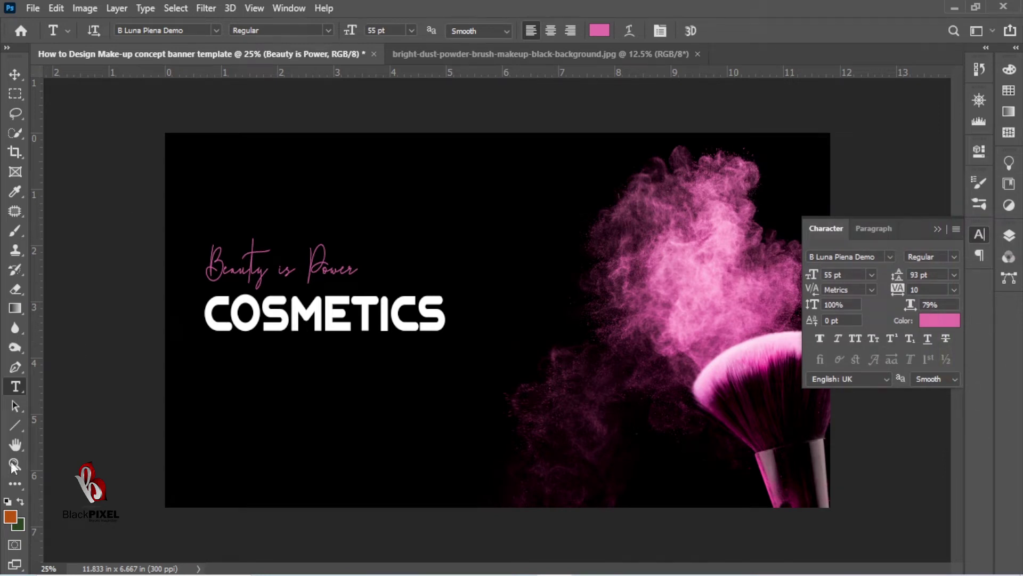
Draw a horizontal line about 608 px long extending from the end of "Beauty is Power" and set its stroke to 10 px
{"action": "left_click", "coordinate": [15, 425]}
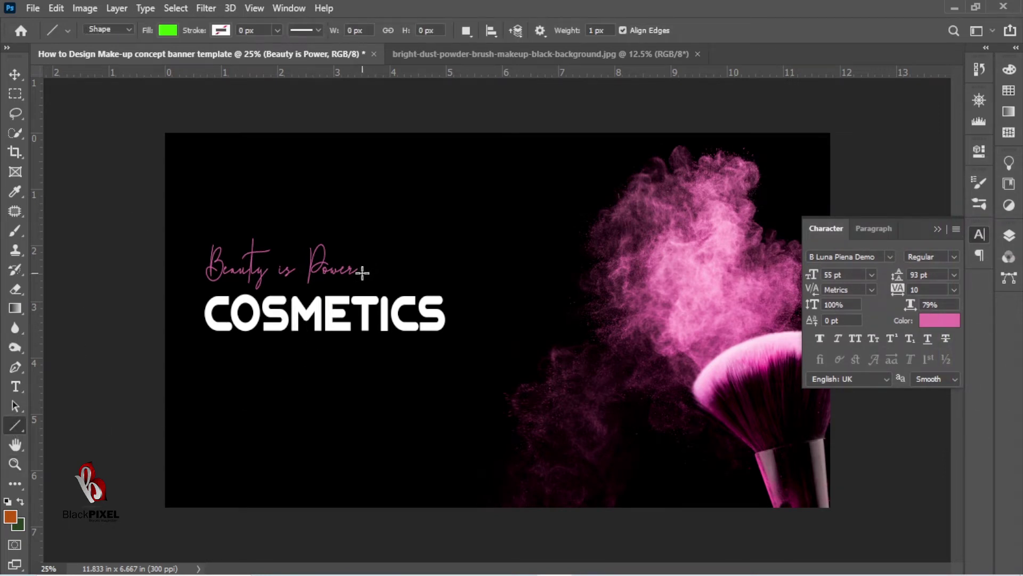
{"action": "left_click_drag", "start_coordinate": [361, 273], "coordinate": [475, 279]}
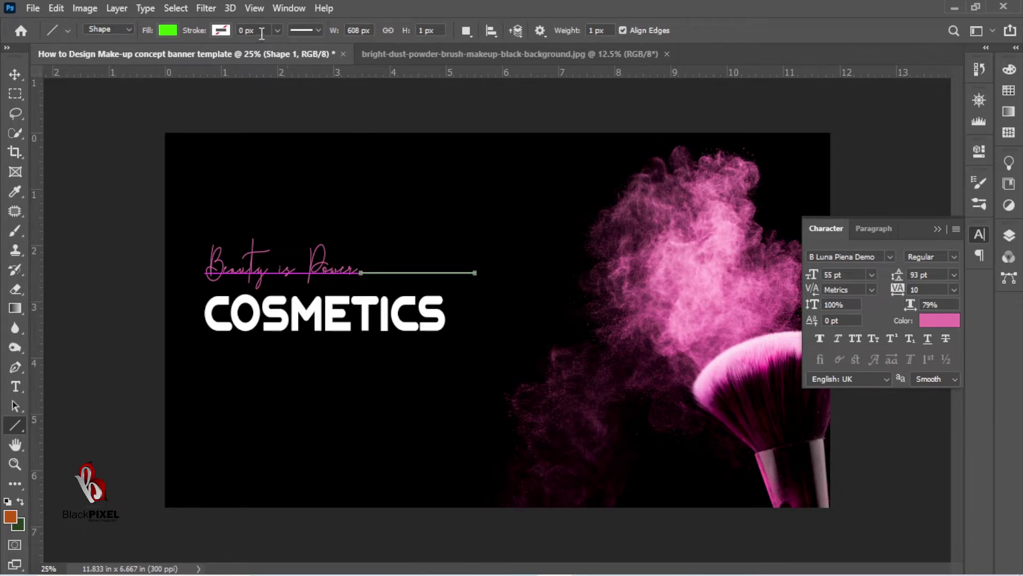
{"action": "type", "text": "10"}
{"action": "key", "text": "Return"}
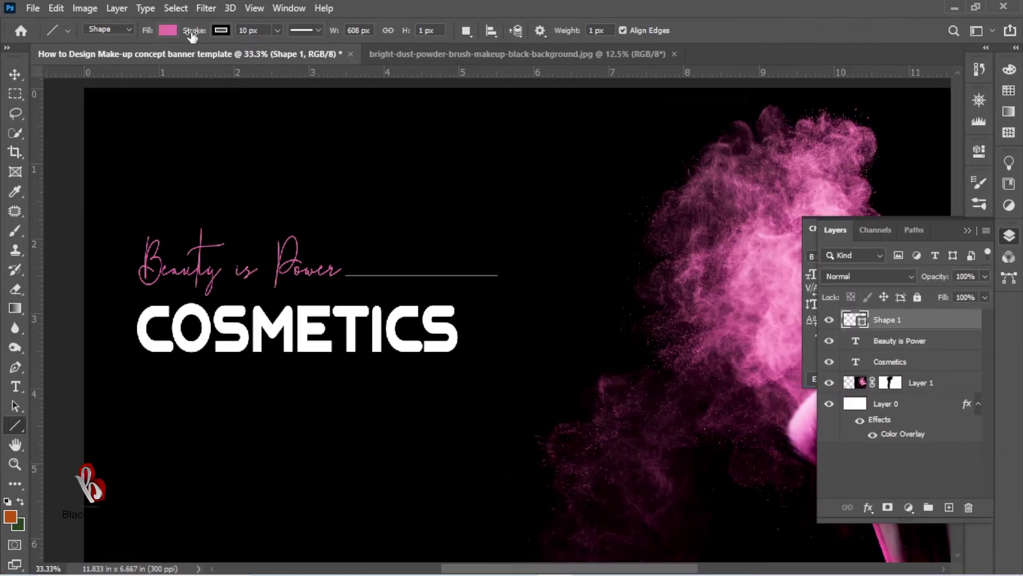
Remove the line's fill and color its stroke the same pink as the "Beauty is Power" text
{"action": "left_click", "coordinate": [168, 31]}
{"action": "left_click", "coordinate": [81, 59]}
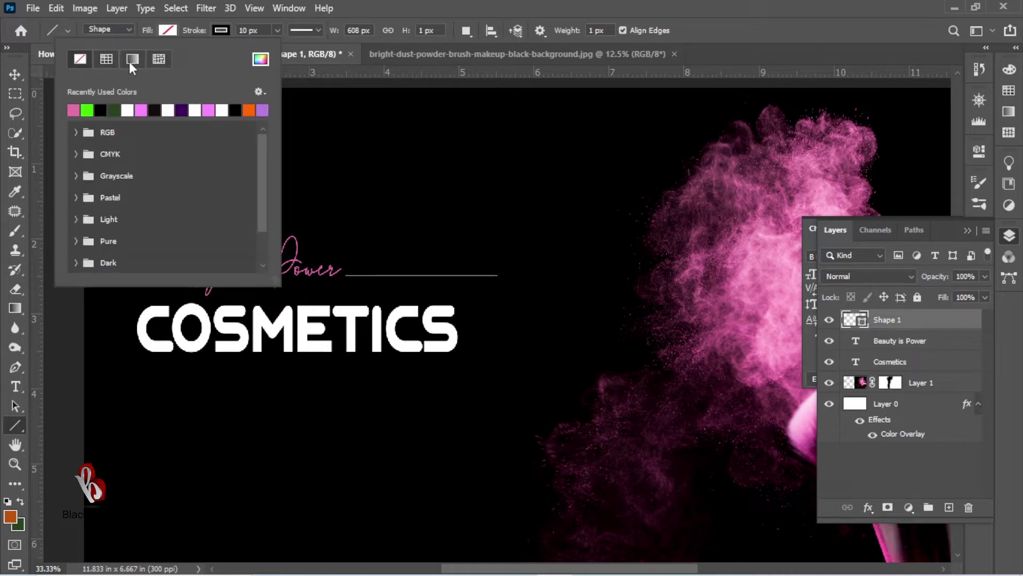
{"action": "left_click", "coordinate": [220, 30]}
{"action": "left_click", "coordinate": [141, 110]}
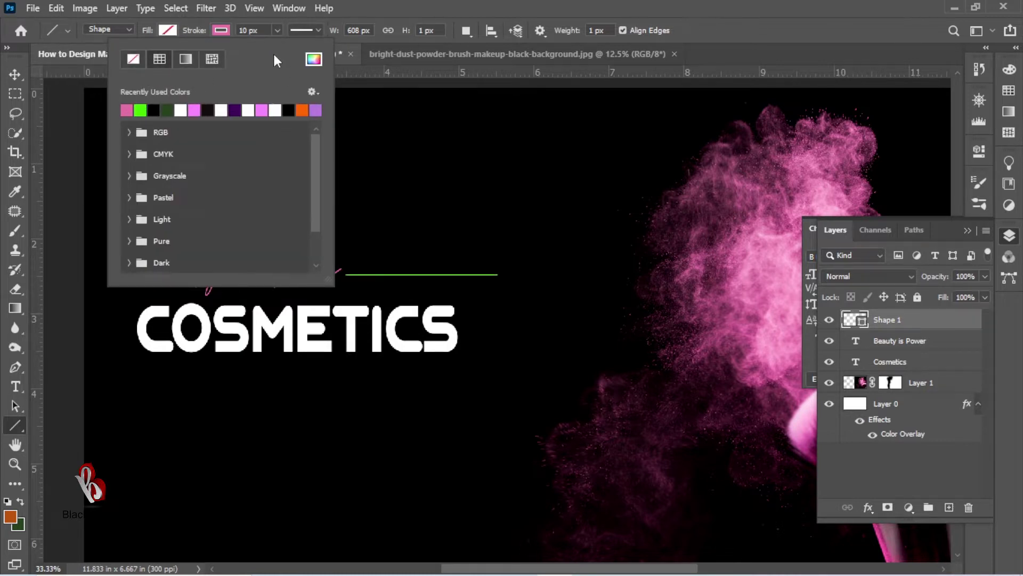
{"action": "key", "text": "v"}
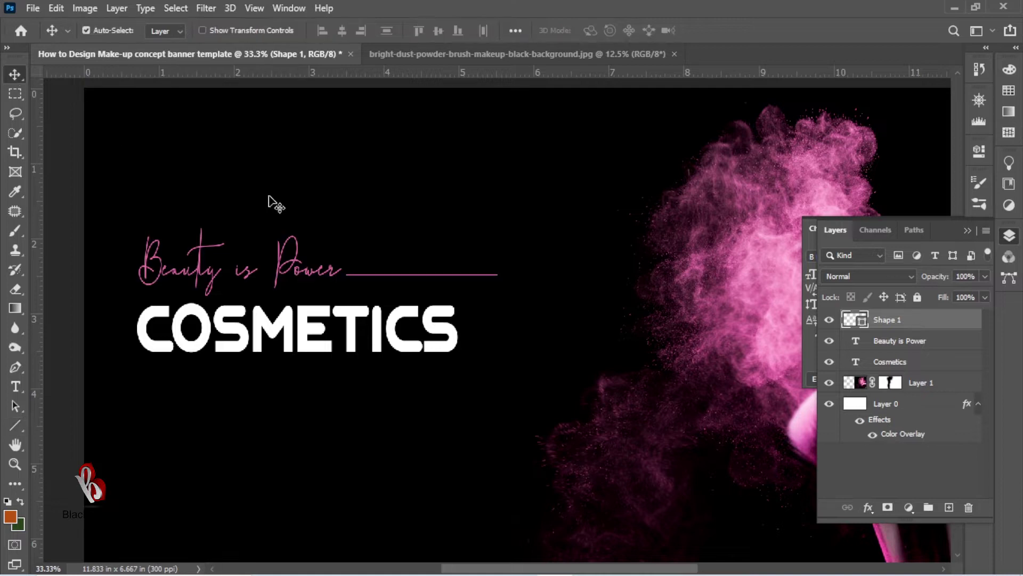
Enlarge the COSMETICS text proportionally so its width spans from the start of "Beauty is Power" to the line's end
{"action": "left_click", "coordinate": [432, 328]}
{"action": "key", "text": "ctrl+t"}
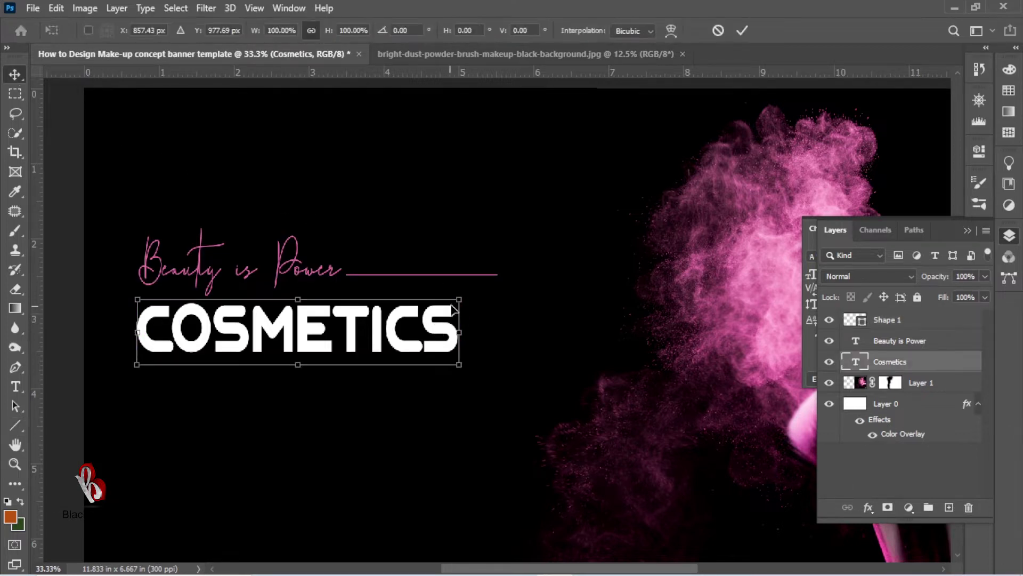
{"action": "left_click_drag", "start_coordinate": [492, 290], "coordinate": [499, 288]}
{"action": "key", "text": "Return"}
{"action": "key", "text": "ctrl+t"}
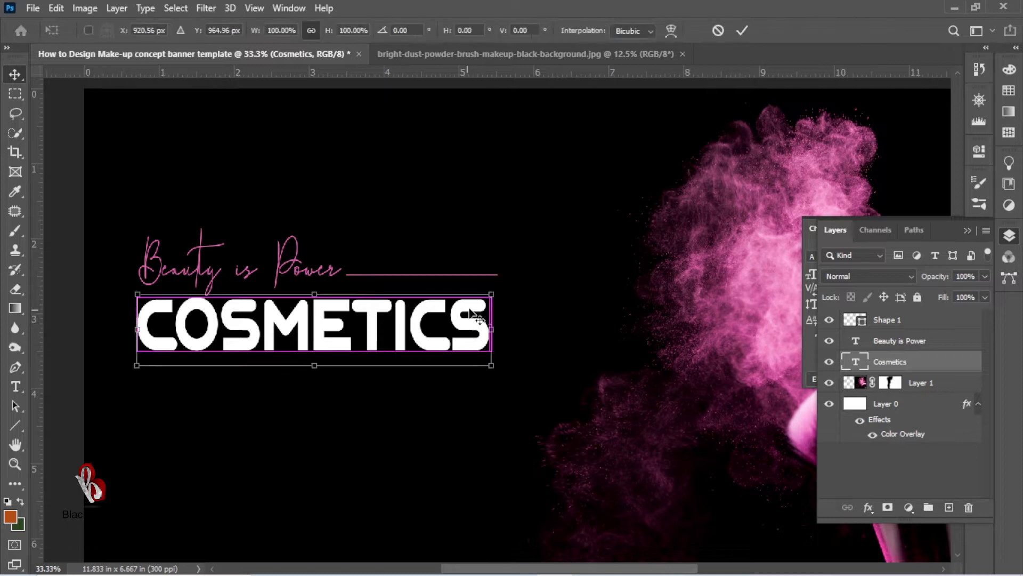
{"action": "left_click_drag", "start_coordinate": [498, 292], "coordinate": [497, 292]}
{"action": "key", "text": "Return"}
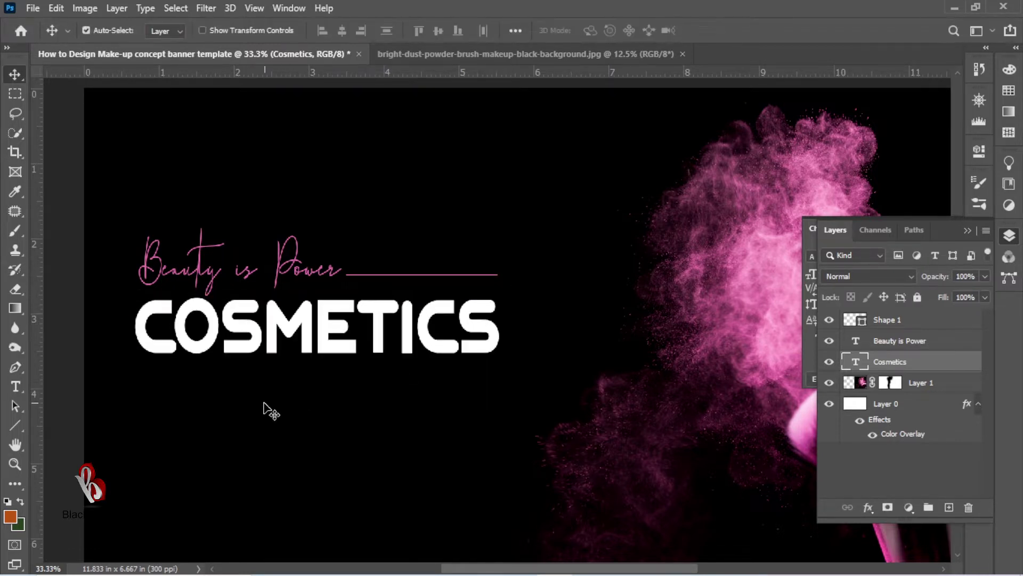
Add a placeholder Lorem ipsum paragraph box below COSMETICS, as wide as the heading, in Arial Regular
{"action": "key", "text": "t"}
{"action": "left_click_drag", "start_coordinate": [139, 376], "coordinate": [503, 435]}
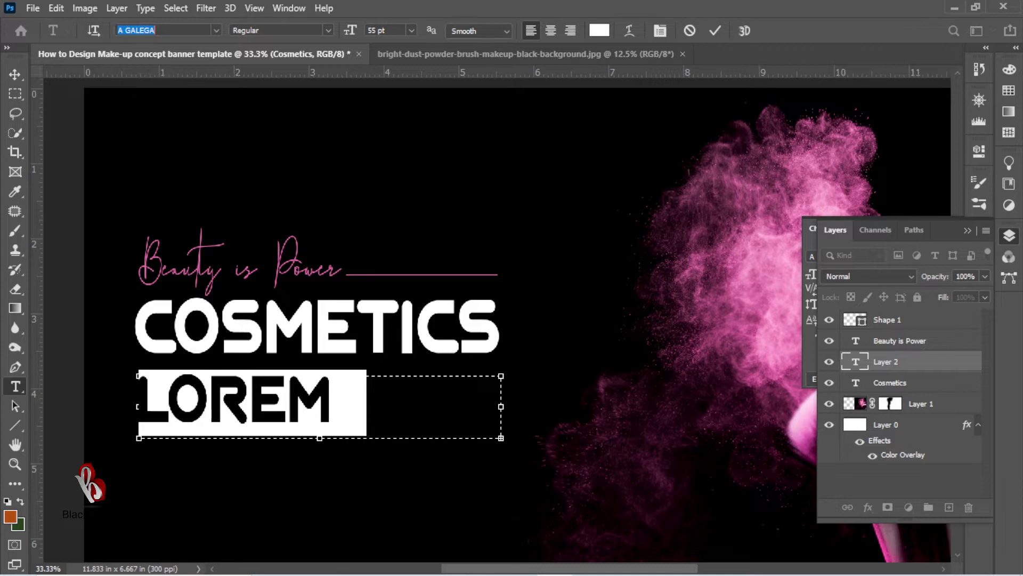
{"action": "type", "text": "arial"}
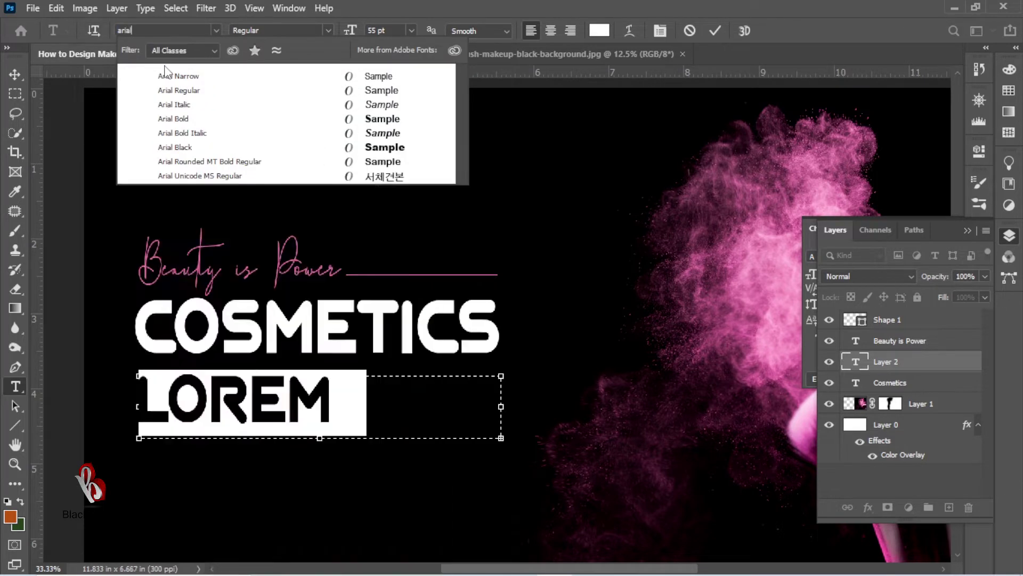
{"action": "left_click", "coordinate": [170, 91]}
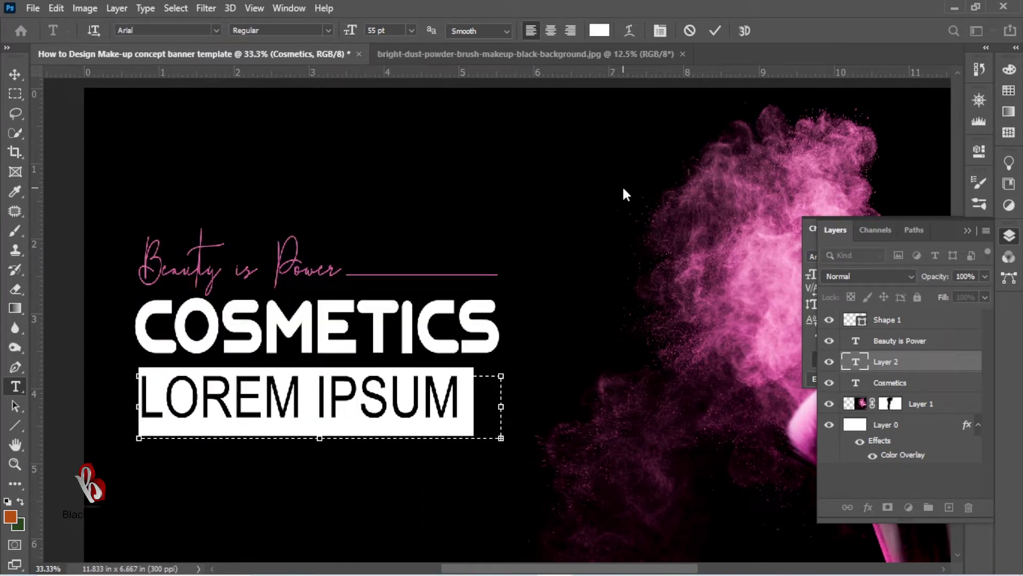
Turn off All Caps for the Lorem ipsum paragraph and set its leading to Auto
{"action": "left_click", "coordinate": [661, 30]}
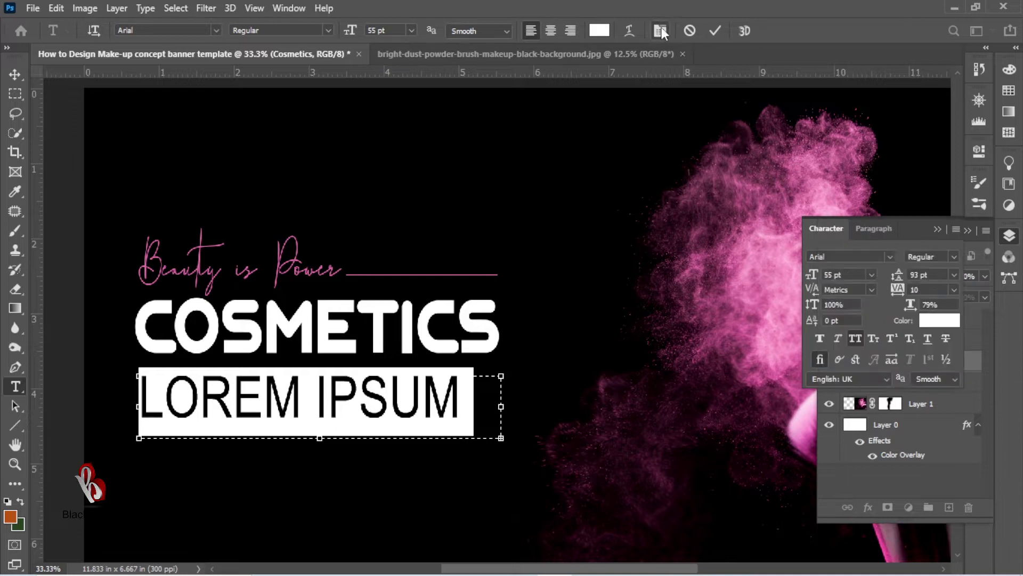
{"action": "left_click", "coordinate": [660, 31]}
{"action": "left_click", "coordinate": [660, 30]}
{"action": "left_click", "coordinate": [857, 339]}
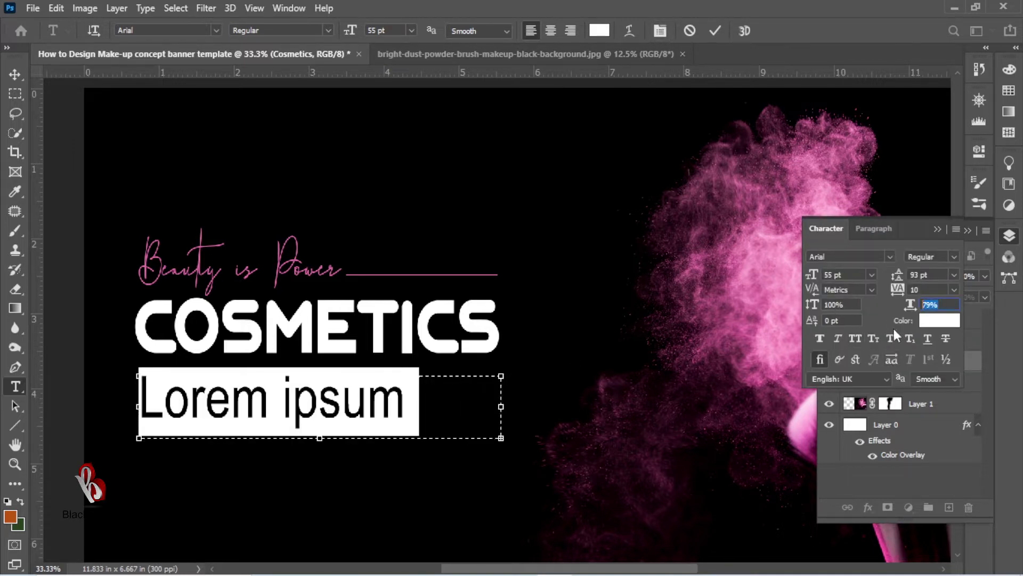
{"action": "type", "text": "100"}
{"action": "left_click", "coordinate": [953, 275]}
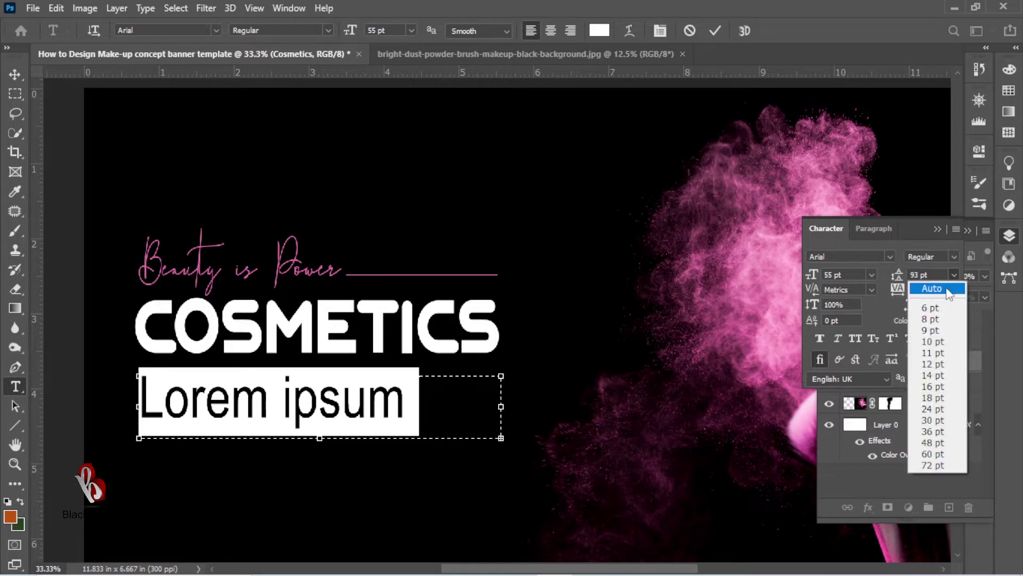
{"action": "left_click", "coordinate": [948, 290]}
Reduce the paragraph's font size to 14 pt and narrow its text box to about 4.47 in wide
{"action": "left_click", "coordinate": [369, 395]}
{"action": "key", "text": "ctrl+a"}
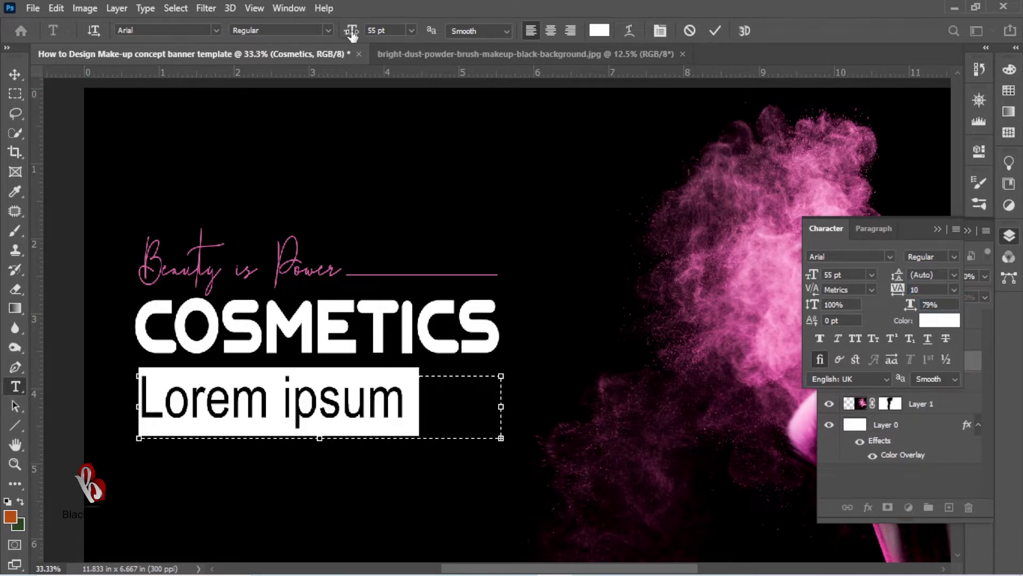
{"action": "left_click_drag", "start_coordinate": [351, 34], "coordinate": [319, 99]}
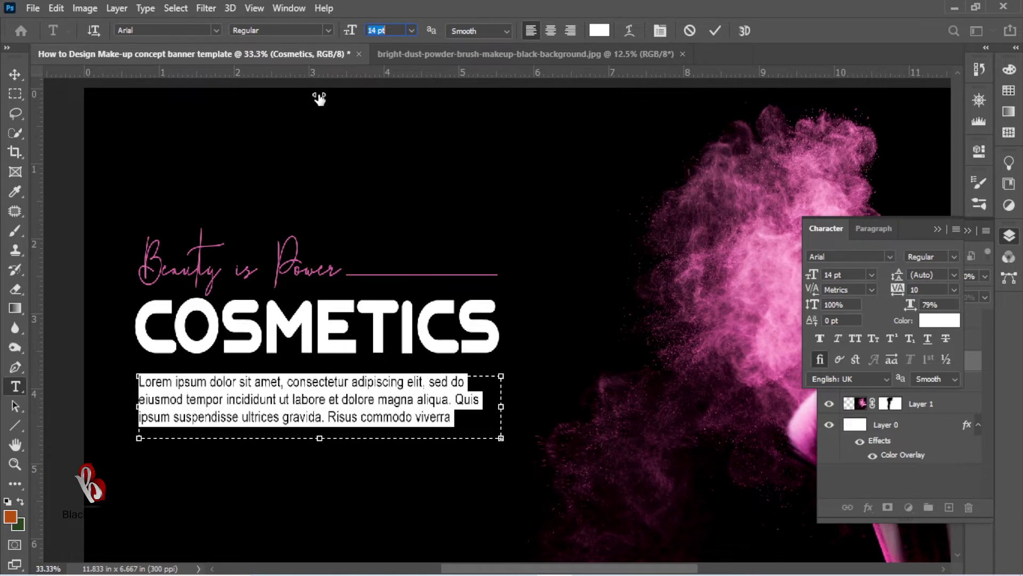
{"action": "left_click", "coordinate": [479, 382]}
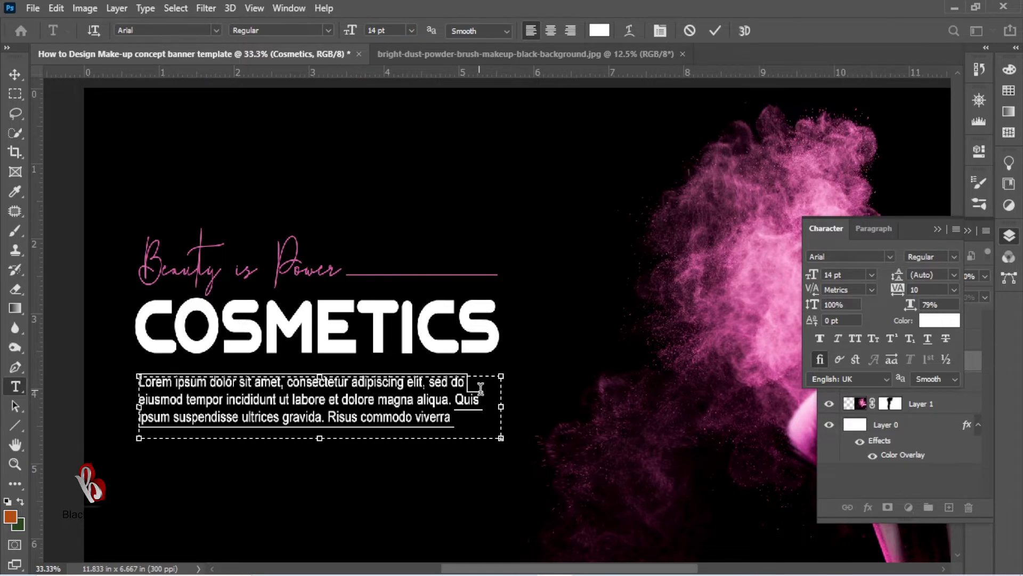
{"action": "key", "text": "ctrl+a"}
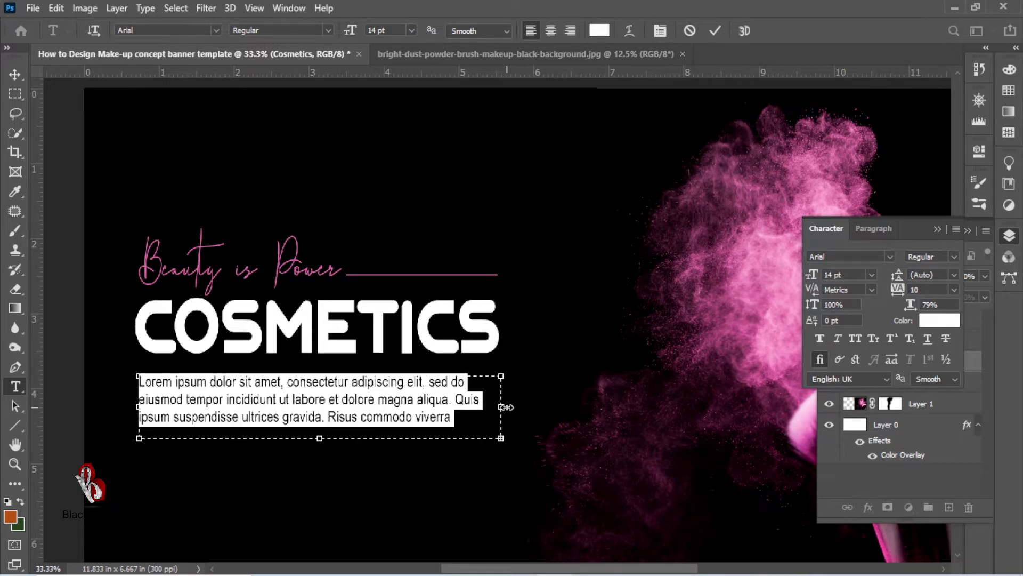
{"action": "left_click_drag", "start_coordinate": [507, 411], "coordinate": [480, 408]}
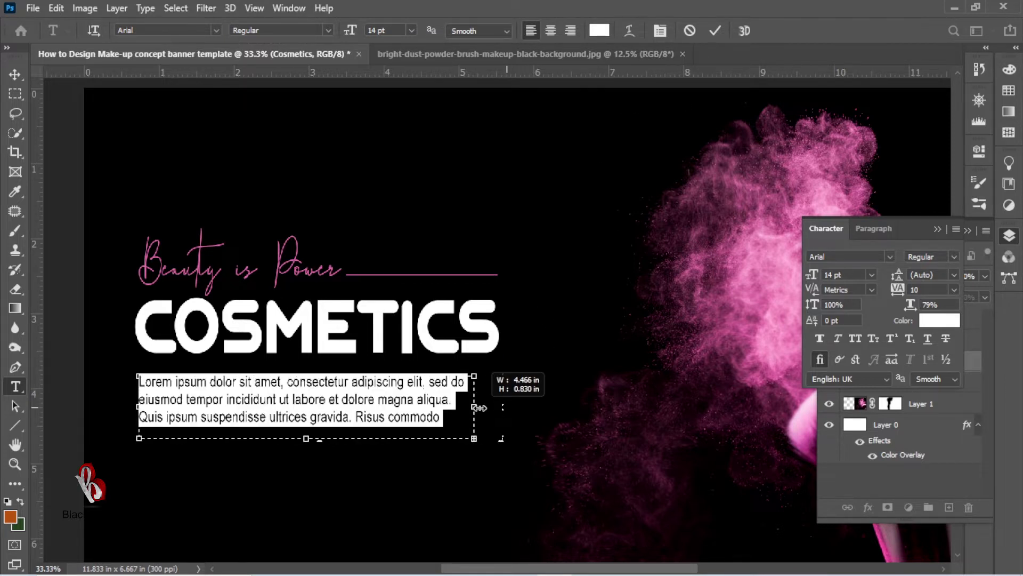
{"action": "left_click", "coordinate": [715, 30]}
{"action": "key", "text": "v"}
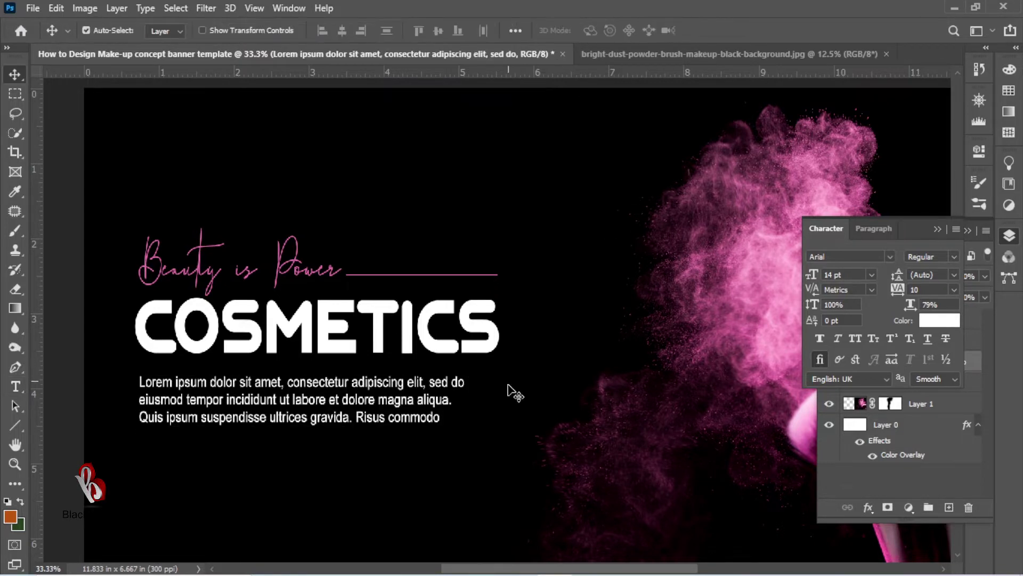
Scale the Lorem ipsum paragraph up to about 108% and nudge it slightly up toward COSMETICS
{"action": "key", "text": "ctrl+t"}
{"action": "left_click_drag", "start_coordinate": [476, 441], "coordinate": [499, 452]}
{"action": "key", "text": "Return"}
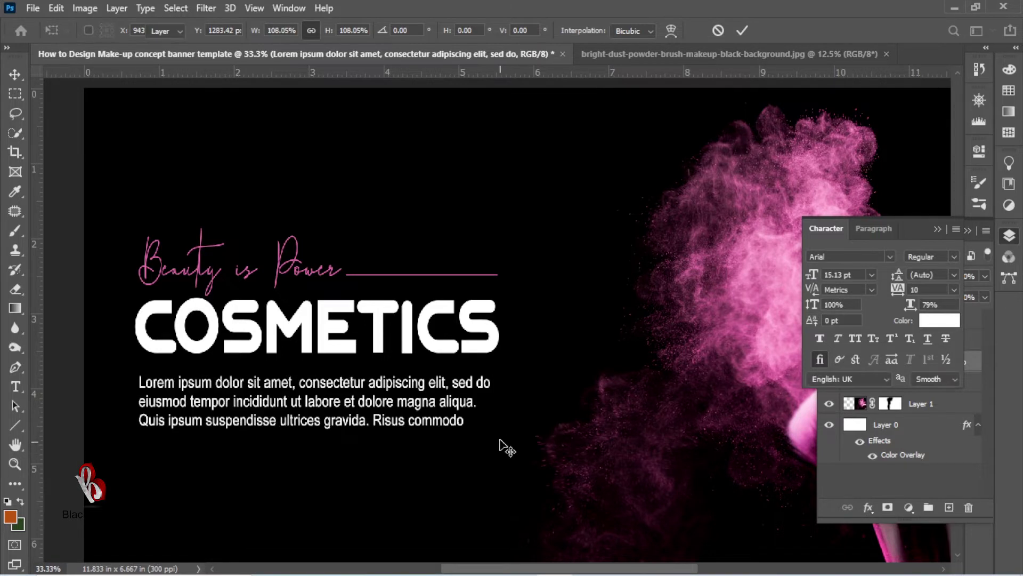
{"action": "key", "text": "Up"}
{"action": "key", "text": "Up"}
{"action": "key", "text": "Up"}
{"action": "key", "text": "Up"}
{"action": "key", "text": "Up"}
{"action": "key", "text": "Up"}
{"action": "key", "text": "Up"}
{"action": "key", "text": "Up"}
{"action": "key", "text": "Up"}
{"action": "key", "text": "Up"}
{"action": "key", "text": "Up"}
{"action": "key", "text": "Up"}
{"action": "key", "text": "Up"}
{"action": "key", "text": "Up"}
{"action": "key", "text": "Up"}
{"action": "key", "text": "Up"}
{"action": "key", "text": "Up"}
{"action": "key", "text": "Up"}
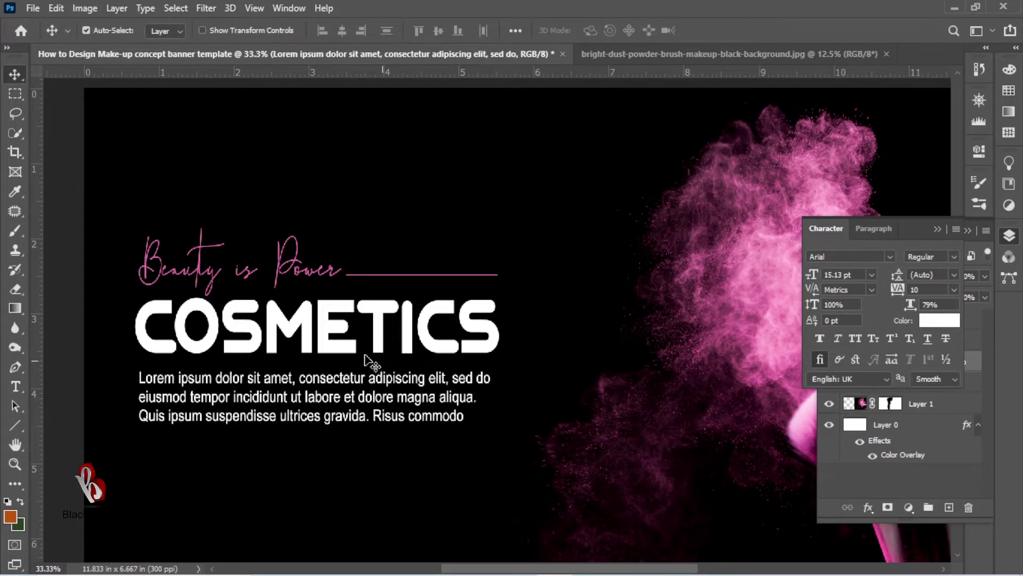
Select both headings, the pink line and the paragraph together and move them down about 40 px
{"action": "left_click", "coordinate": [325, 323], "text": "shift"}
{"action": "left_click", "coordinate": [308, 270], "text": "shift"}
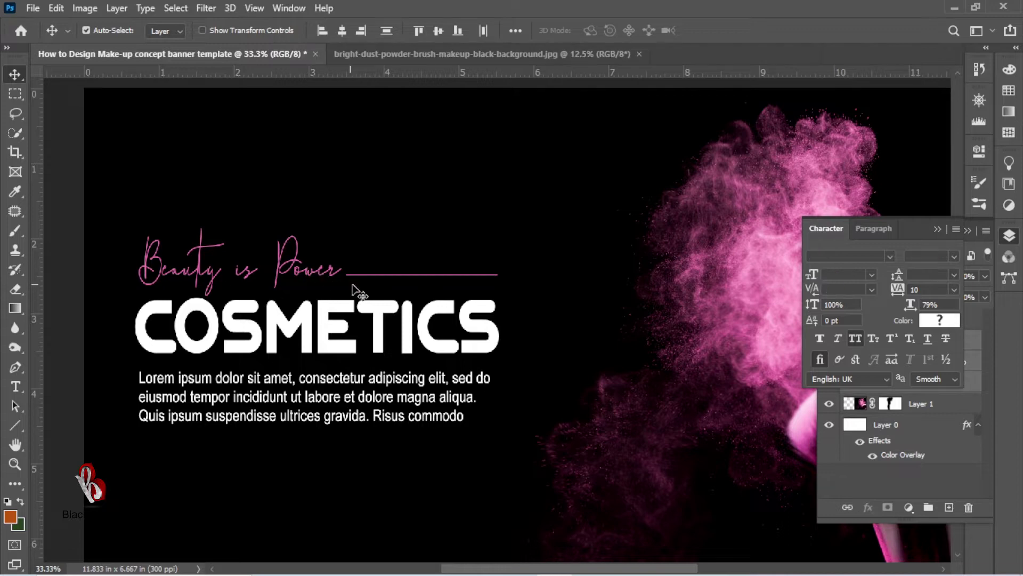
{"action": "right_click", "coordinate": [366, 278]}
{"action": "left_click", "coordinate": [384, 283]}
{"action": "key", "text": "ctrl+t"}
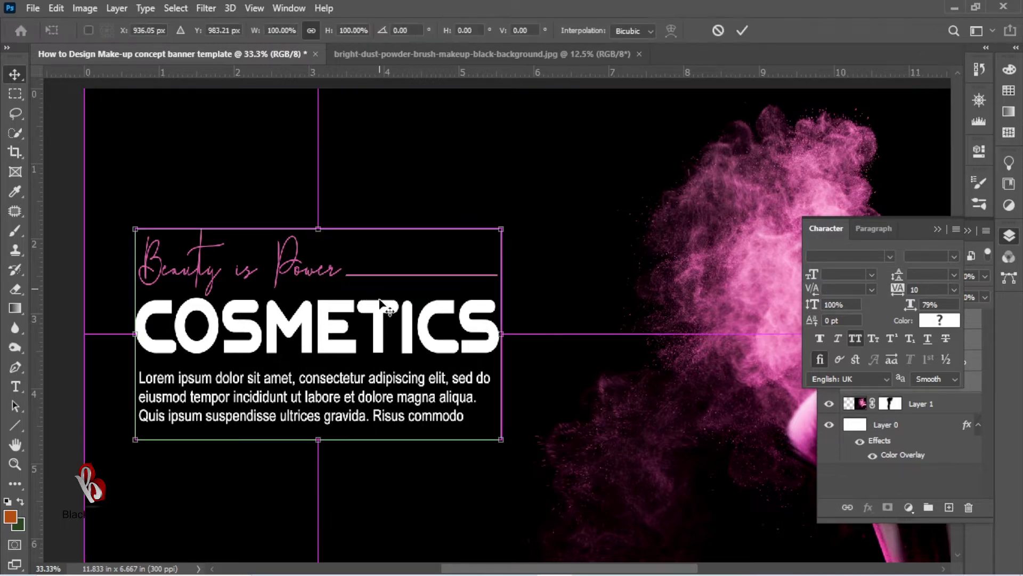
{"action": "key", "text": "ctrl+minus"}
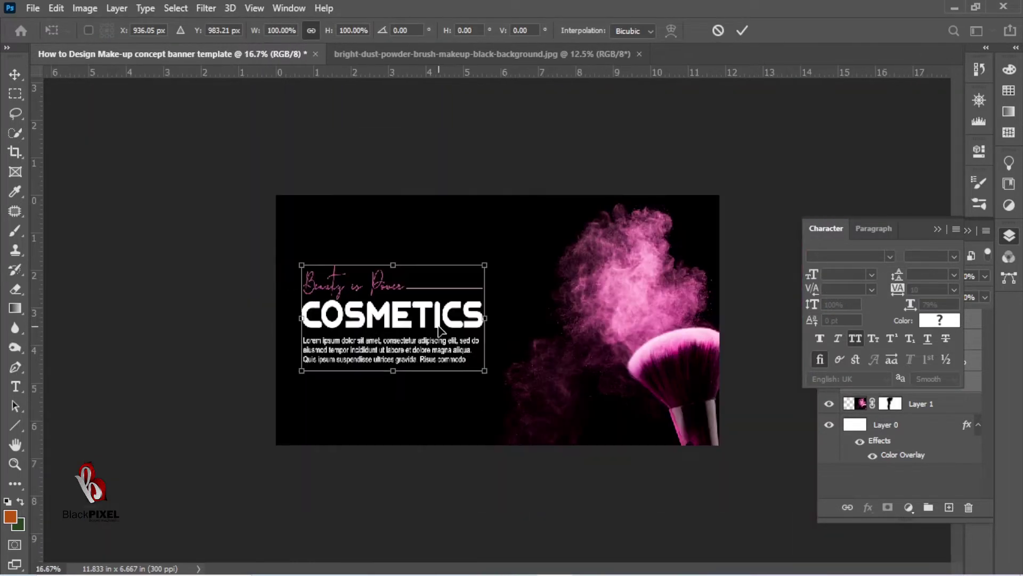
{"action": "key", "text": "Return"}
{"action": "key", "text": "shift+Down"}
{"action": "key", "text": "shift+Down"}
{"action": "key", "text": "shift+Down"}
{"action": "key", "text": "shift+Down"}
{"action": "key", "text": "shift+Down"}
{"action": "key", "text": "shift+Down"}
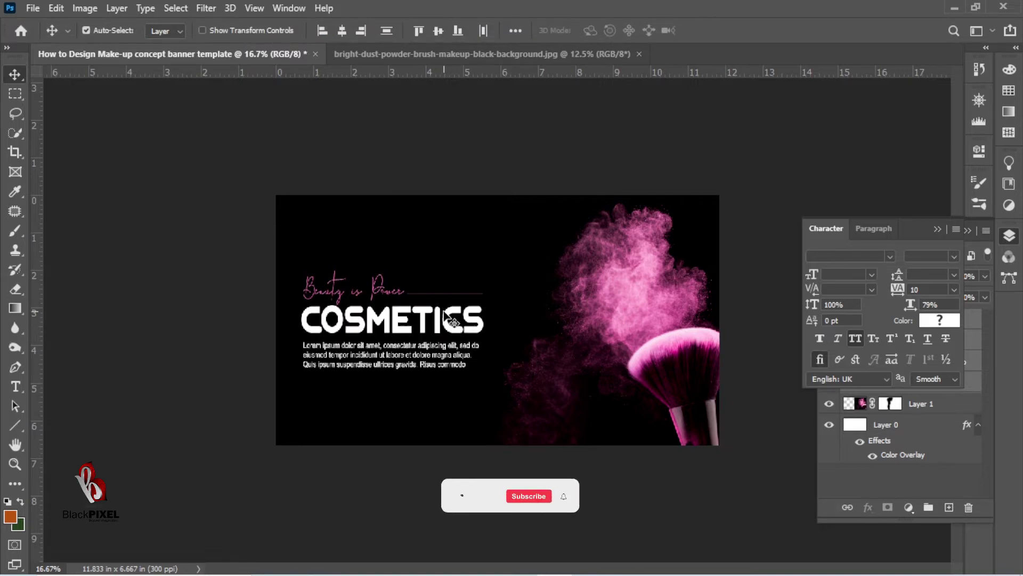
Scale the selected headings, line and paragraph together down to about 91%, keeping their lower-left corner in place
{"action": "key", "text": "ctrl+t"}
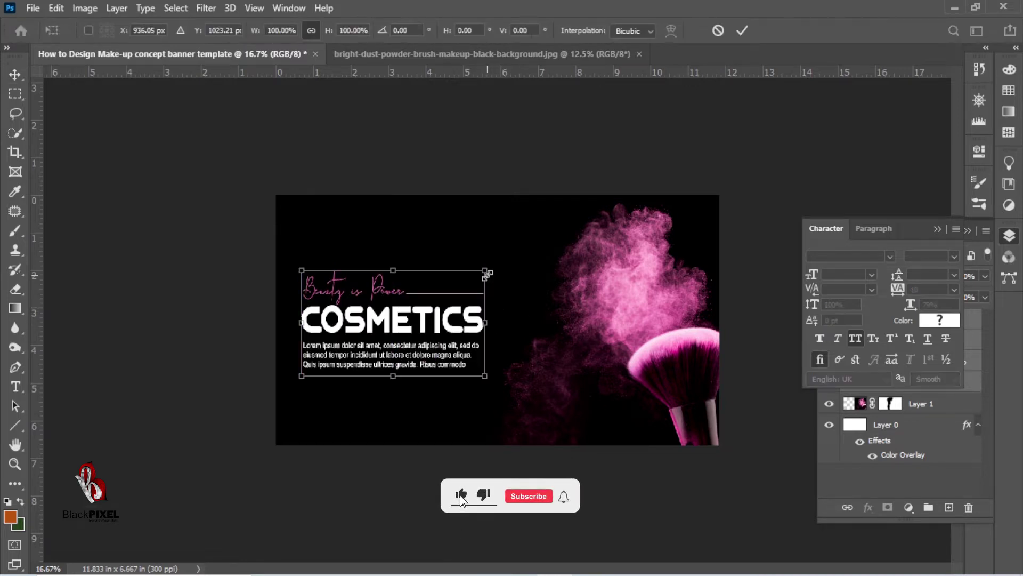
{"action": "left_click_drag", "start_coordinate": [487, 275], "coordinate": [471, 289]}
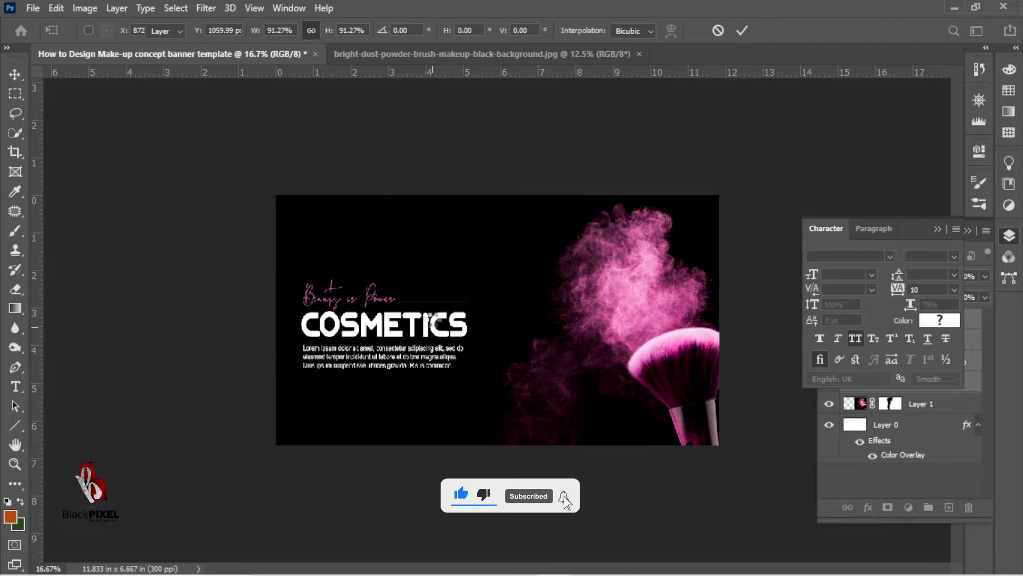
{"action": "key", "text": "Return"}
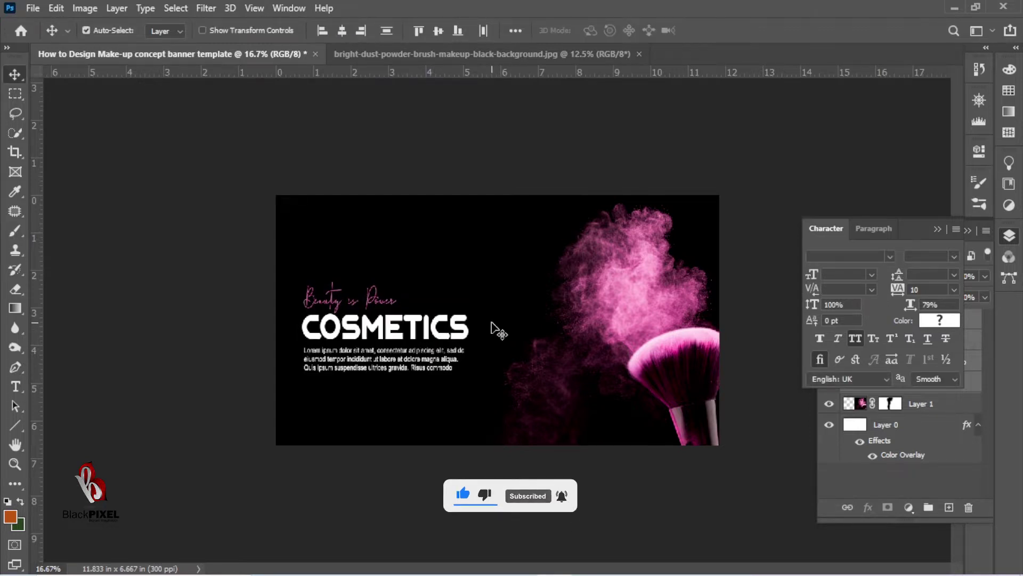
{"action": "key", "text": "ctrl+plus"}
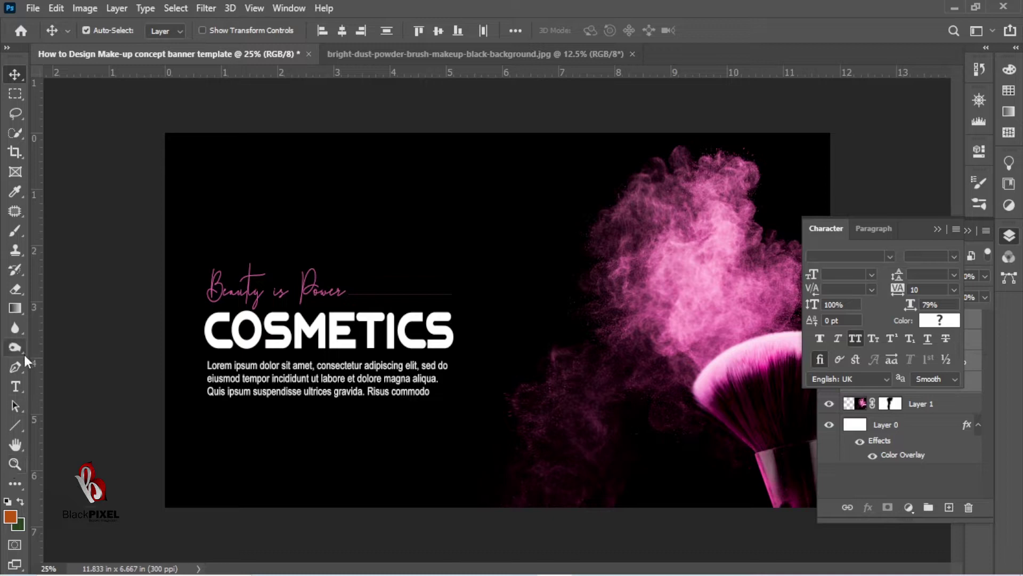
Draw a circle about 1012 px in diameter between the headings and the powder brush photo
{"action": "right_click", "coordinate": [24, 428]}
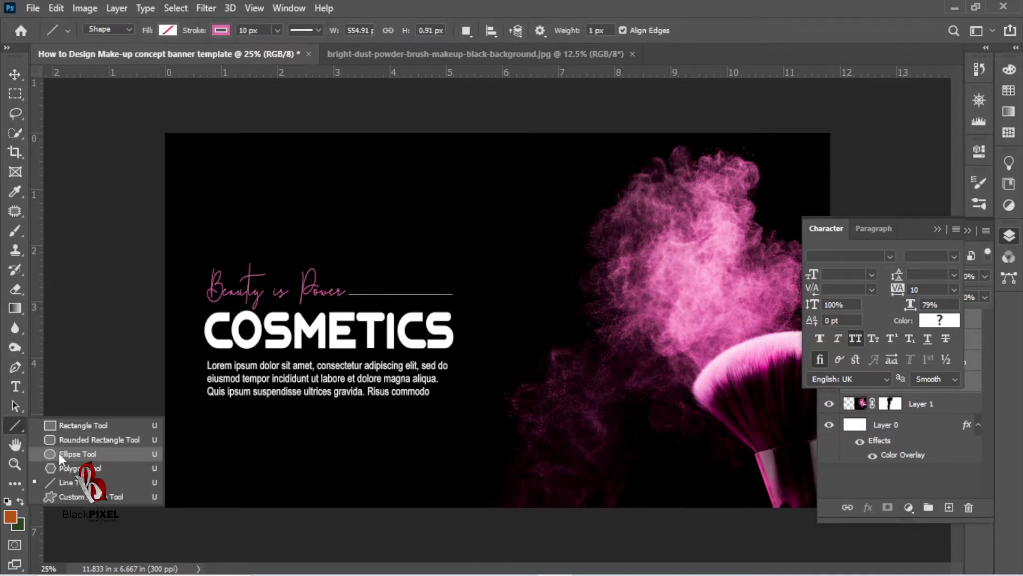
{"action": "left_click", "coordinate": [69, 456]}
{"action": "left_click_drag", "start_coordinate": [485, 167], "coordinate": [698, 349]}
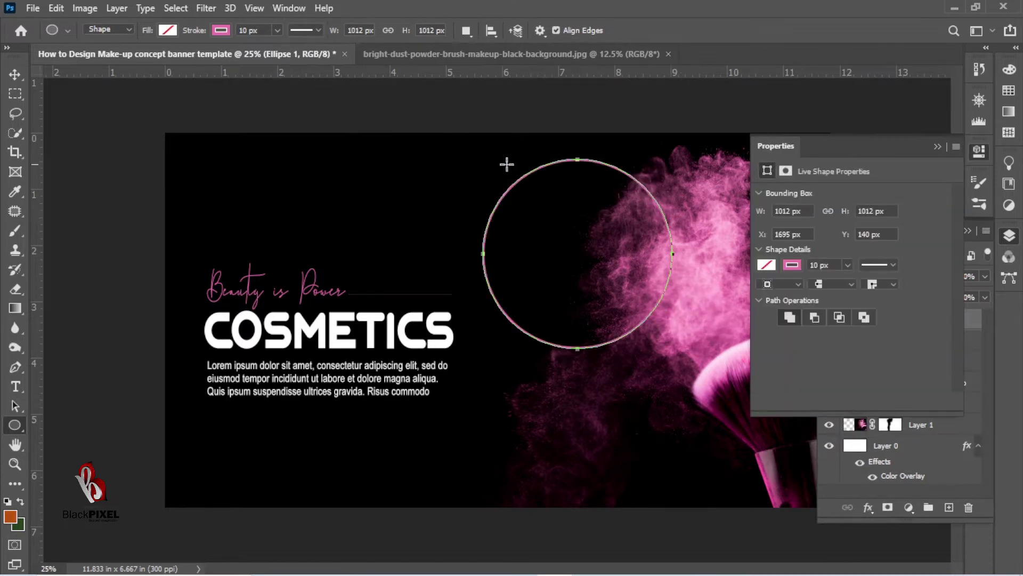
Give the circle a white fill with no stroke and shift it slightly left and up
{"action": "left_click", "coordinate": [168, 31]}
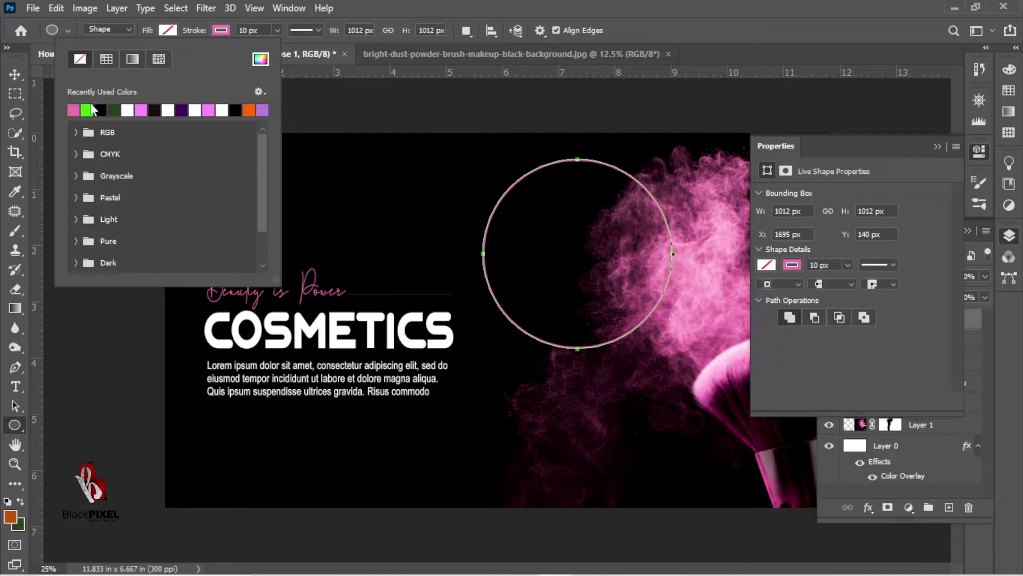
{"action": "left_click", "coordinate": [128, 110]}
{"action": "left_click", "coordinate": [221, 30]}
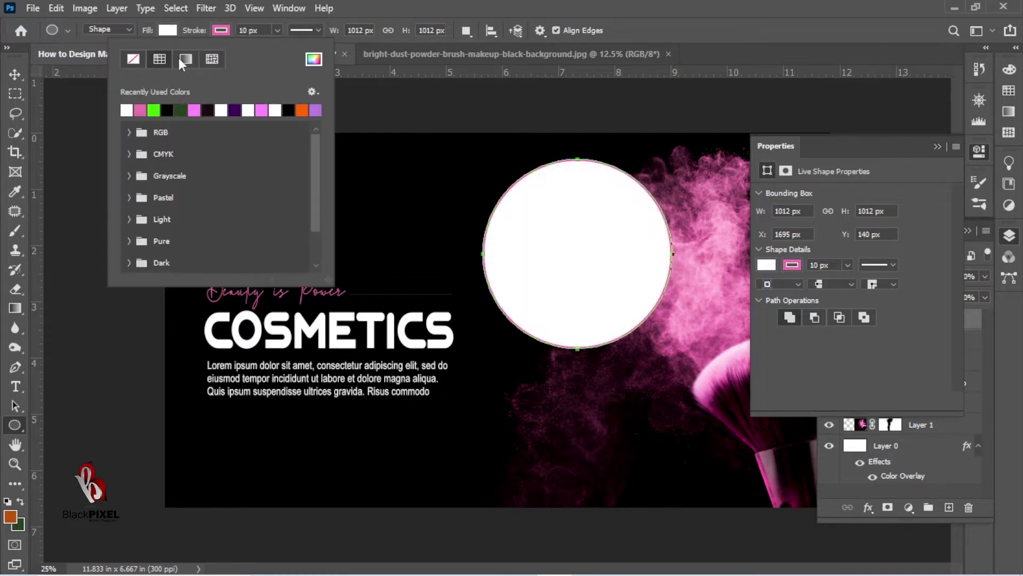
{"action": "left_click", "coordinate": [133, 59]}
{"action": "key", "text": "v"}
{"action": "left_click_drag", "start_coordinate": [547, 244], "coordinate": [570, 248]}
{"action": "left_click", "coordinate": [776, 144]}
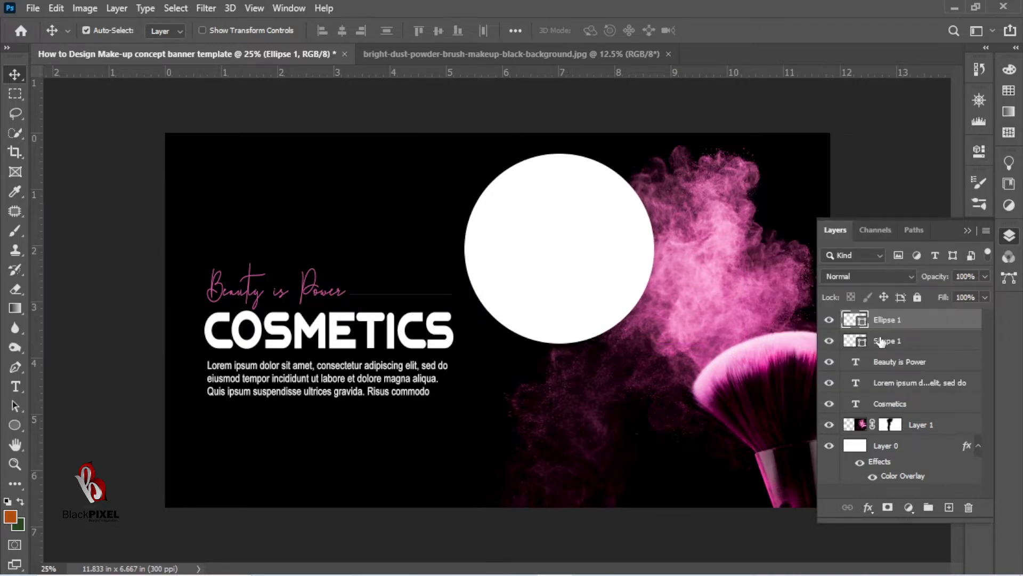
Duplicate the white circle's layer and offset the copy 30 px down and 10 px right
{"action": "right_click", "coordinate": [893, 319]}
{"action": "left_click", "coordinate": [784, 83]}
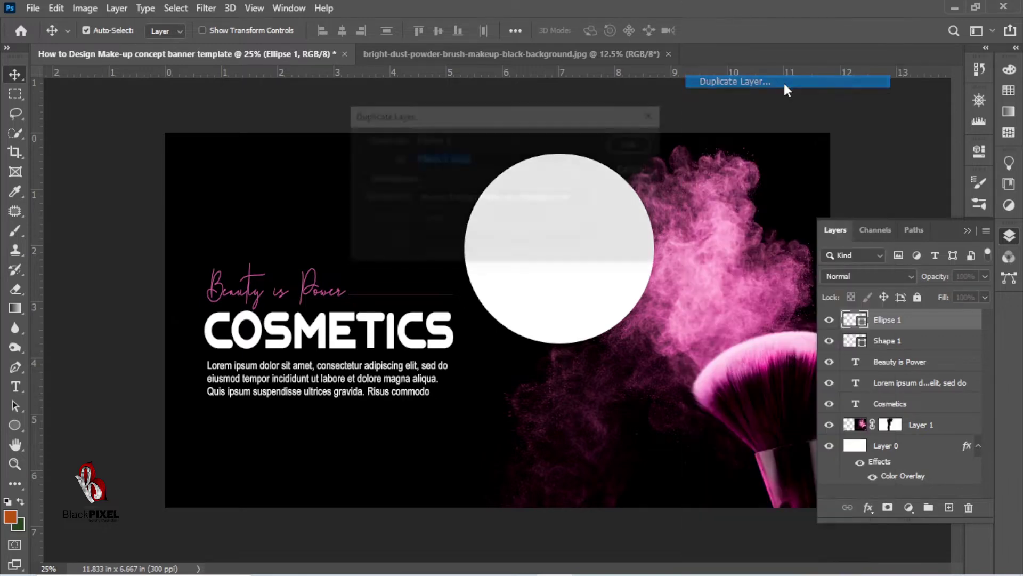
{"action": "left_click", "coordinate": [636, 143]}
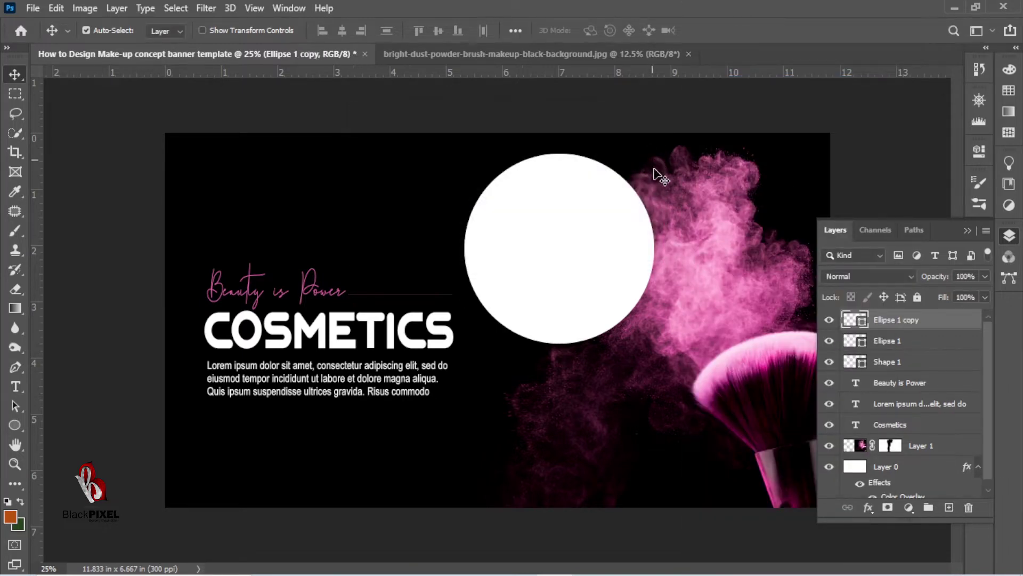
{"action": "key", "text": "shift+Down"}
{"action": "key", "text": "shift+Down"}
{"action": "key", "text": "shift+Down"}
{"action": "key", "text": "shift+Right"}
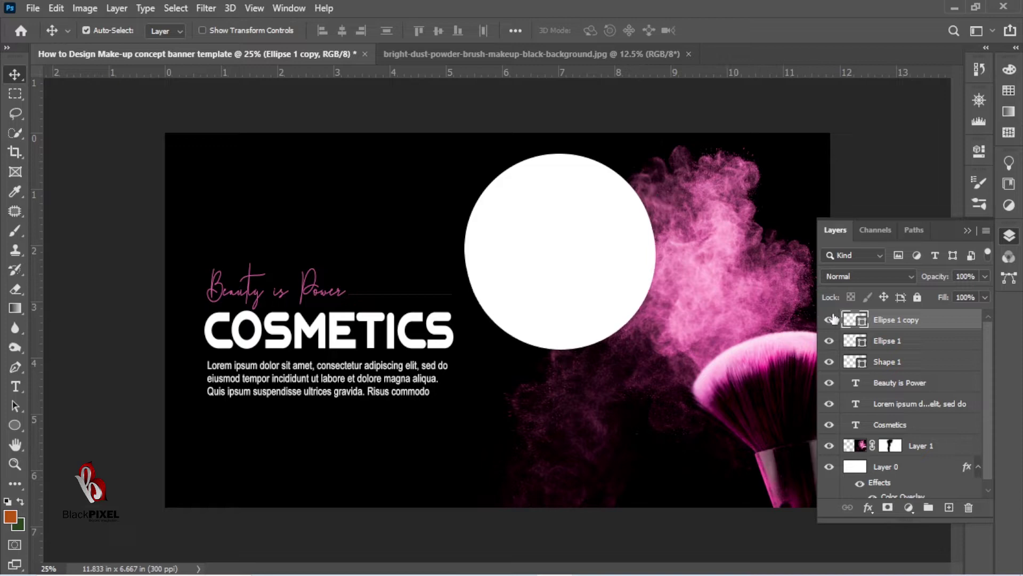
Recolor the duplicated circle to magenta e32f8e, sampled from the brush in the photo
{"action": "double_click", "coordinate": [855, 319]}
{"action": "left_click_drag", "start_coordinate": [764, 163], "coordinate": [342, 190]}
{"action": "left_click", "coordinate": [772, 361]}
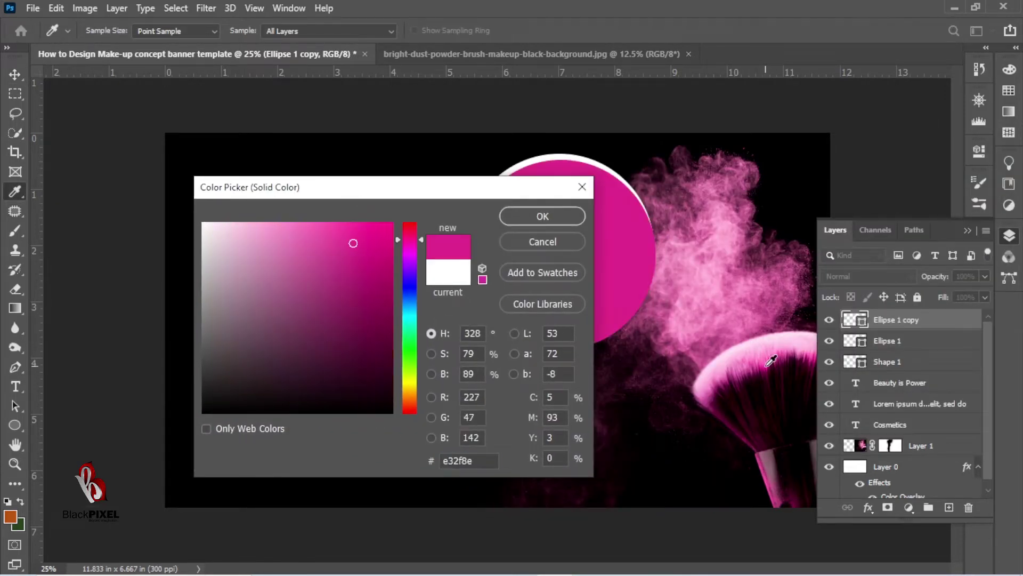
{"action": "left_click", "coordinate": [542, 217]}
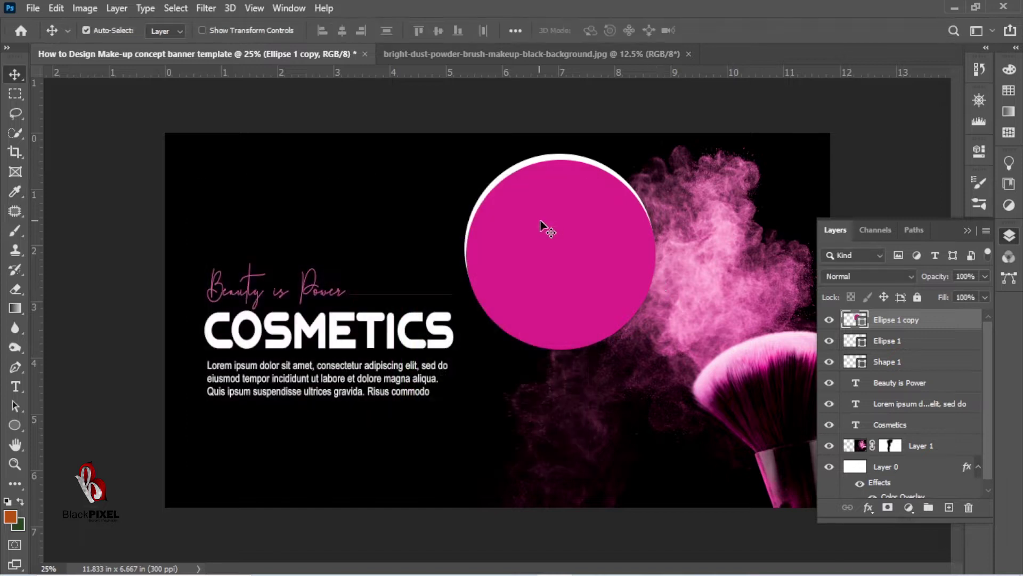
Nudge the magenta circle a net 12 px or so up and right, leaving a white crescent along the upper-left edge
{"action": "key", "text": "Up"}
{"action": "key", "text": "Up"}
{"action": "key", "text": "Up"}
{"action": "key", "text": "Up"}
{"action": "key", "text": "Up"}
{"action": "key", "text": "Up"}
{"action": "key", "text": "Up"}
{"action": "key", "text": "Up"}
{"action": "key", "text": "Up"}
{"action": "key", "text": "Up"}
{"action": "key", "text": "Up"}
{"action": "key", "text": "Up"}
{"action": "key", "text": "Up"}
{"action": "key", "text": "Up"}
{"action": "key", "text": "Up"}
{"action": "key", "text": "Up"}
{"action": "key", "text": "Up"}
{"action": "key", "text": "Up"}
{"action": "key", "text": "Up"}
{"action": "key", "text": "Up"}
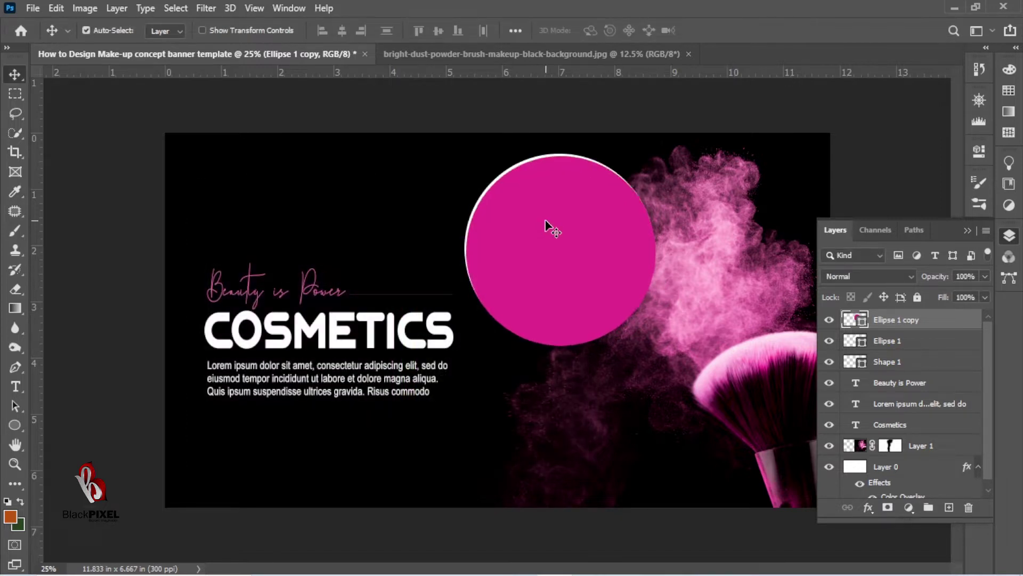
{"action": "key", "text": "Right"}
{"action": "key", "text": "Right"}
{"action": "key", "text": "Right"}
{"action": "key", "text": "Right"}
{"action": "key", "text": "Right"}
{"action": "key", "text": "Right"}
{"action": "key", "text": "Right"}
{"action": "key", "text": "Right"}
{"action": "key", "text": "Down"}
{"action": "key", "text": "Down"}
{"action": "key", "text": "Down"}
{"action": "key", "text": "Down"}
{"action": "key", "text": "Down"}
{"action": "key", "text": "Down"}
{"action": "key", "text": "Down"}
{"action": "key", "text": "Down"}
{"action": "key", "text": "Right"}
{"action": "key", "text": "Right"}
{"action": "key", "text": "Right"}
{"action": "key", "text": "Right"}
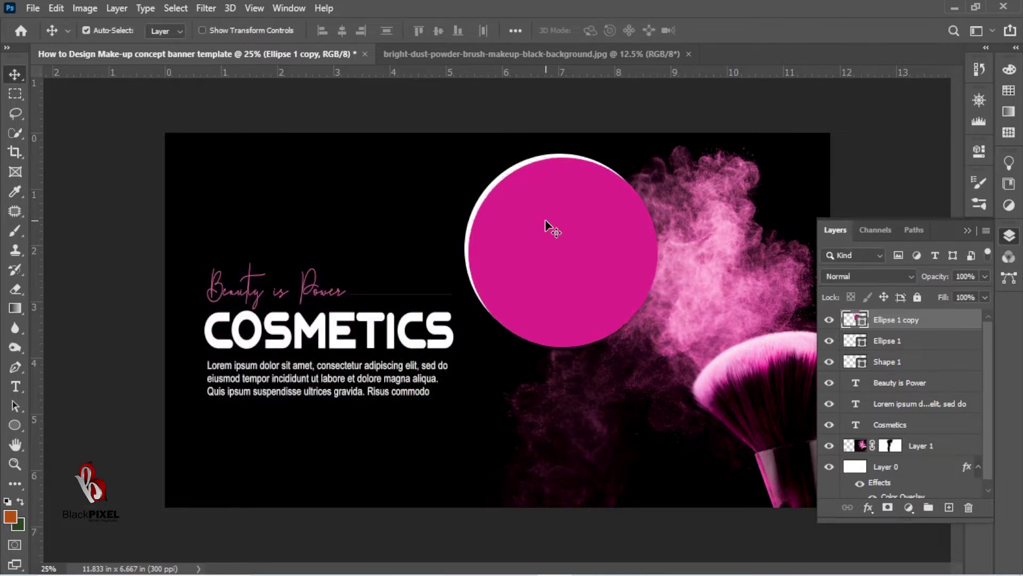
Duplicate the magenta circle and recolor the copy to light pink fdaacf, sampled from the powder cloud
{"action": "right_click", "coordinate": [907, 324]}
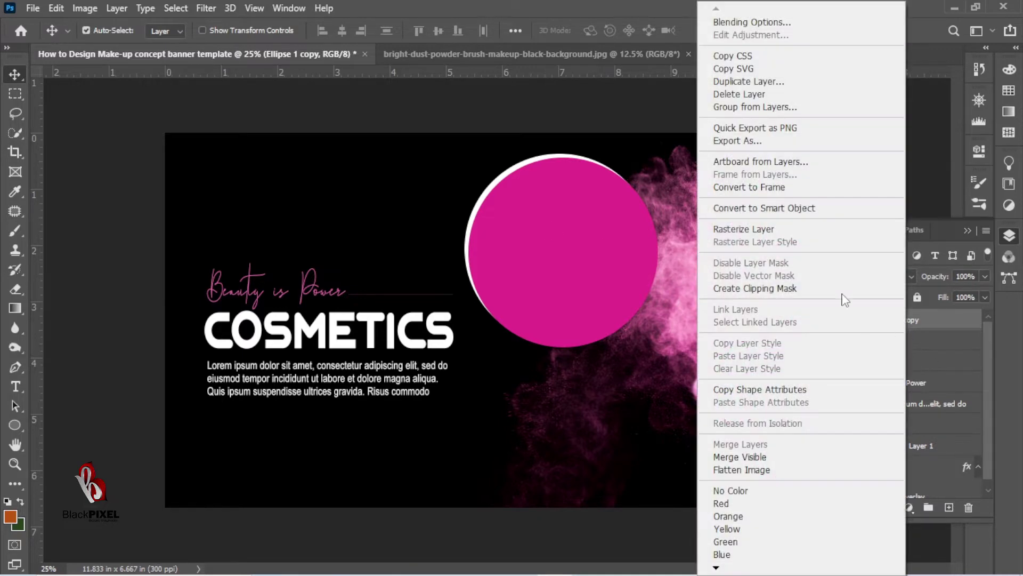
{"action": "left_click", "coordinate": [778, 82]}
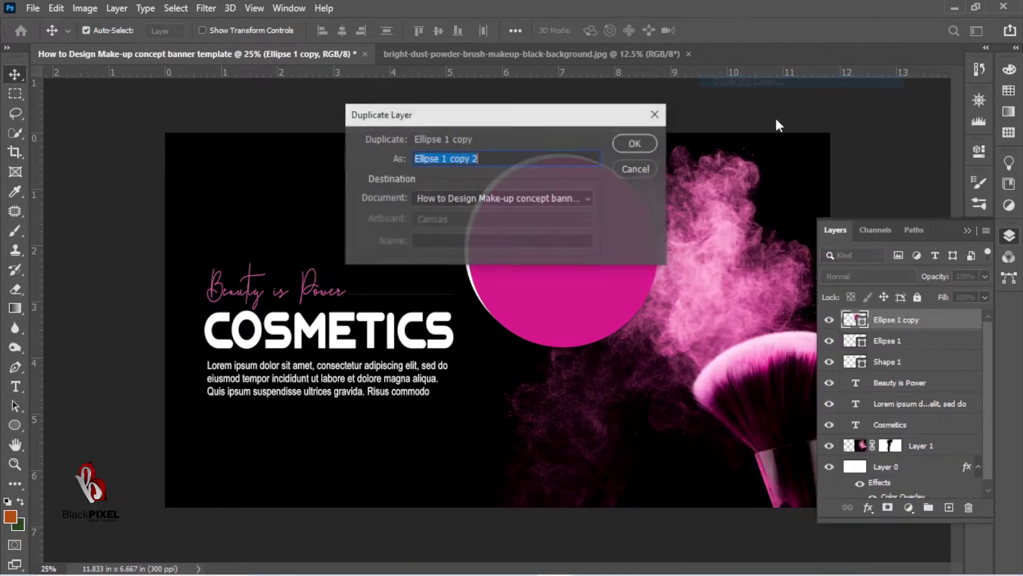
{"action": "left_click", "coordinate": [640, 143]}
{"action": "double_click", "coordinate": [856, 320]}
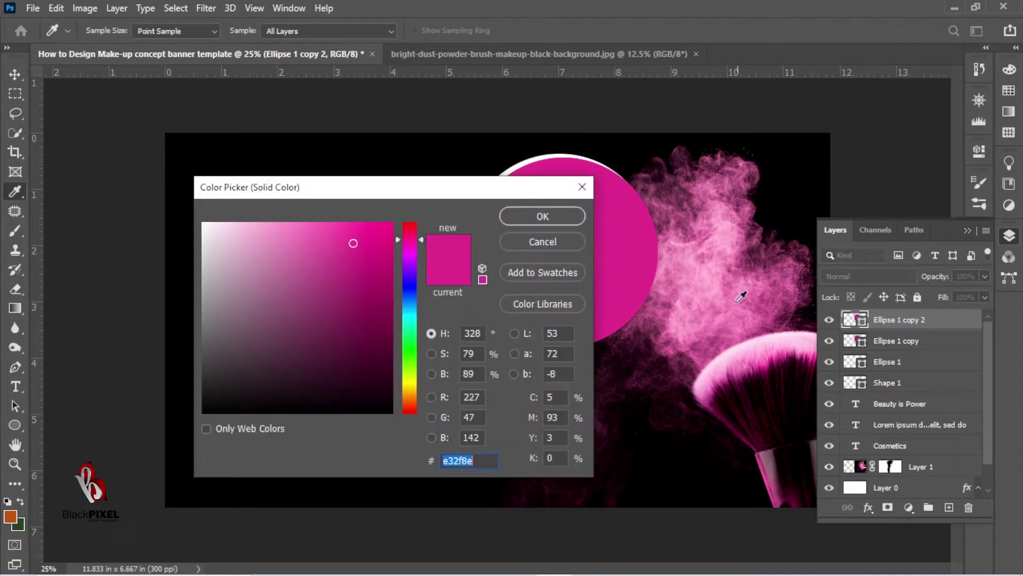
{"action": "left_click", "coordinate": [731, 245]}
{"action": "key", "text": "Return"}
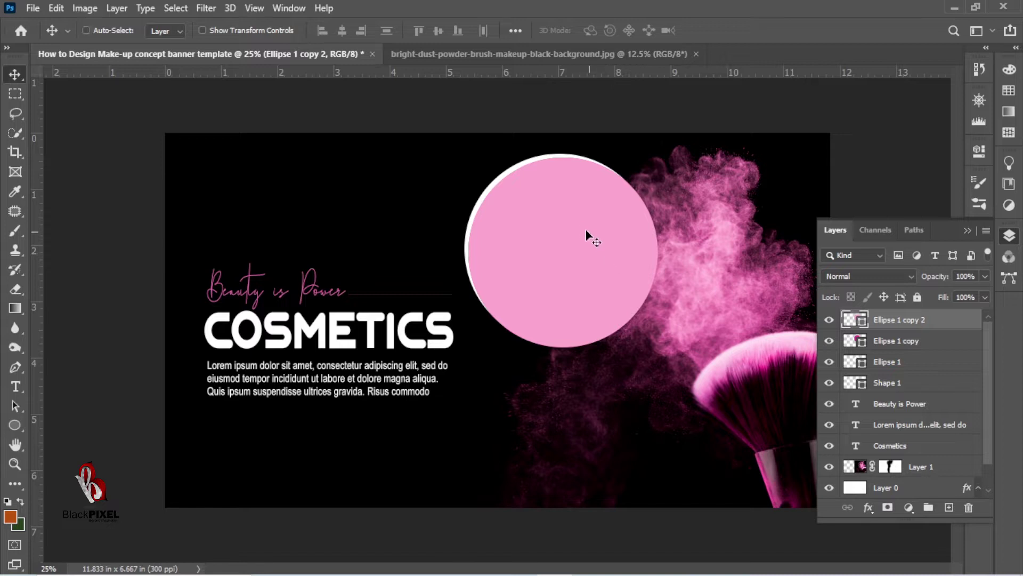
Scale the light pink circle down slightly and position it inside the magenta one, leaving a thin magenta rim
{"action": "key", "text": "ctrl+t"}
{"action": "left_click_drag", "start_coordinate": [661, 345], "coordinate": [657, 341]}
{"action": "key", "text": "Return"}
{"action": "left_click_drag", "start_coordinate": [573, 257], "coordinate": [579, 268]}
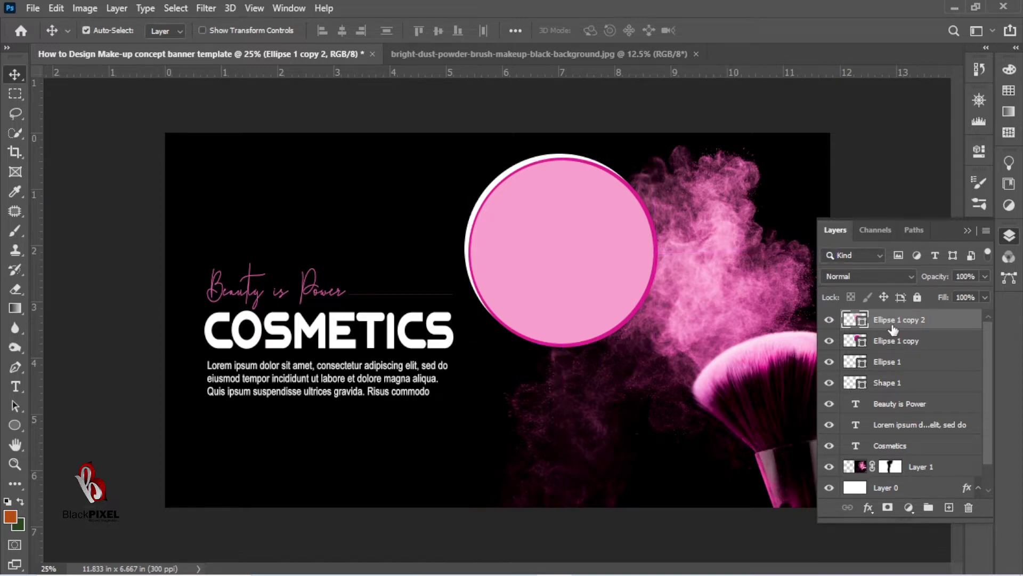
Duplicate the light pink circle and fill the copy with black
{"action": "right_click", "coordinate": [892, 318]}
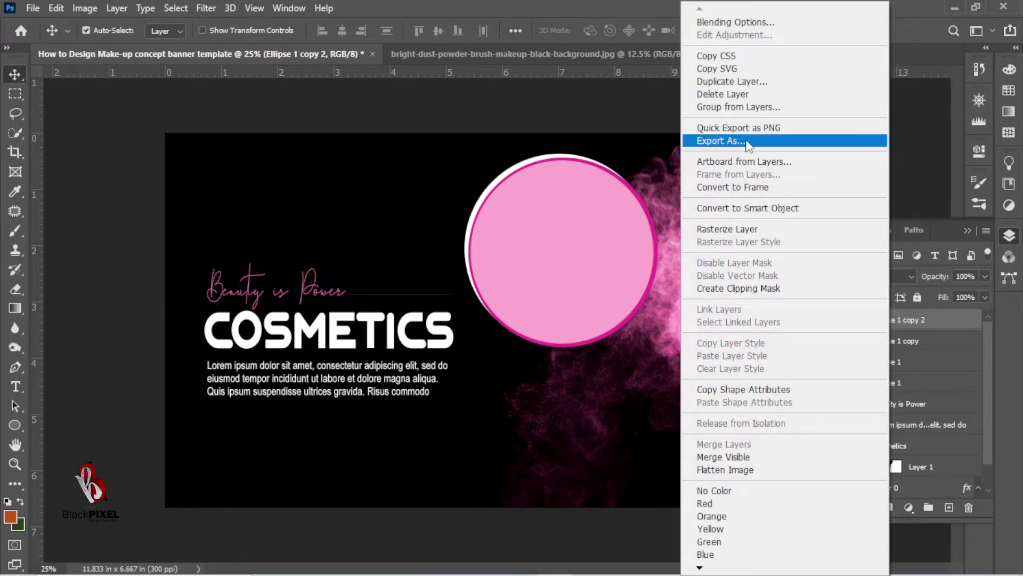
{"action": "left_click", "coordinate": [752, 81]}
{"action": "left_click", "coordinate": [637, 141]}
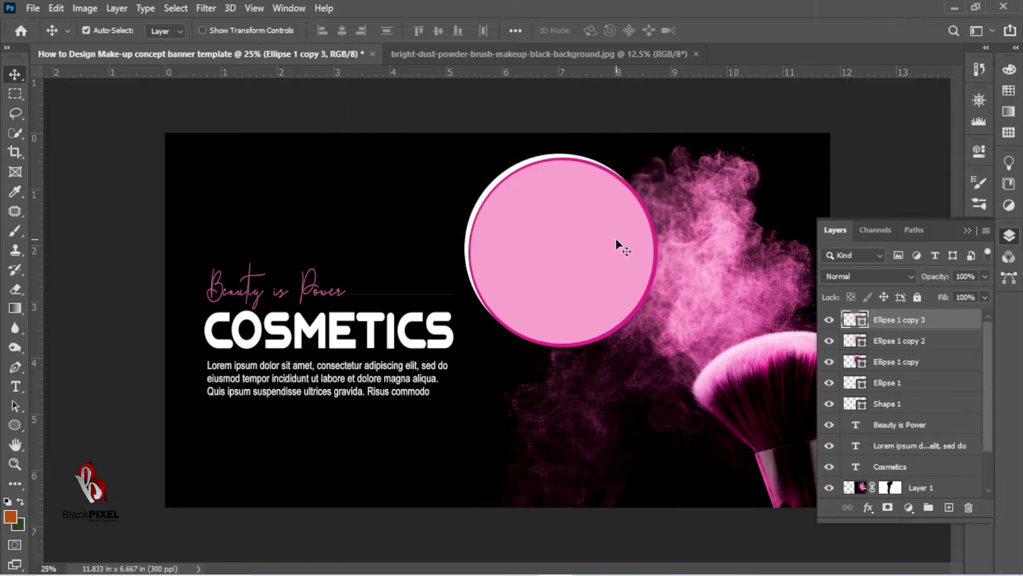
{"action": "double_click", "coordinate": [861, 319]}
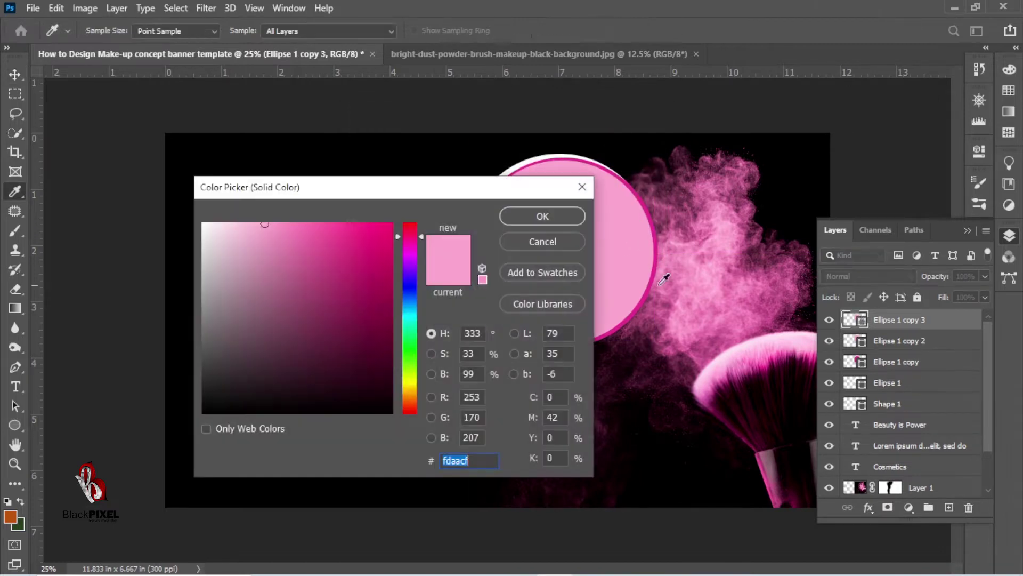
{"action": "left_click_drag", "start_coordinate": [335, 322], "coordinate": [486, 437]}
{"action": "left_click", "coordinate": [543, 216]}
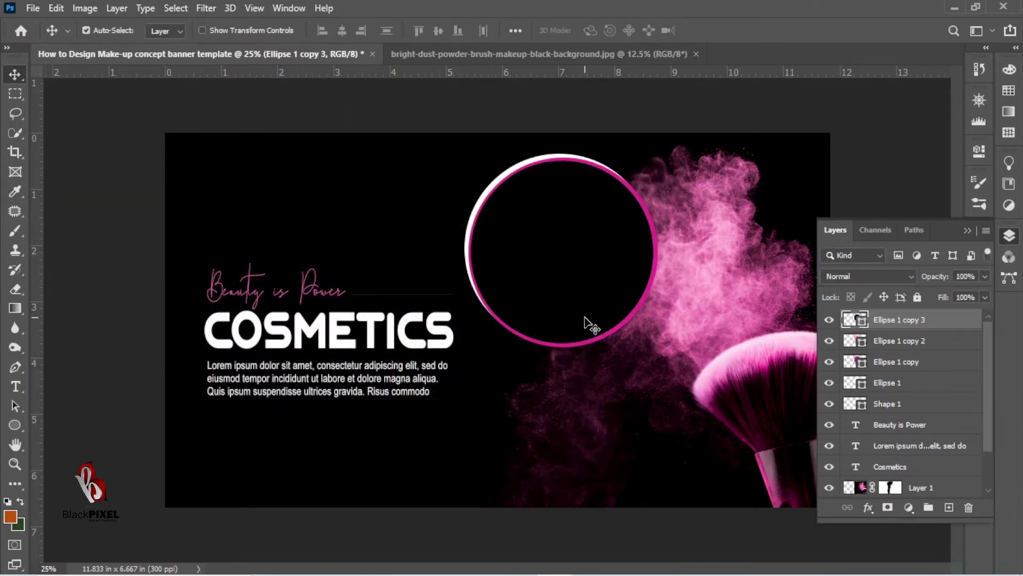
Resize and offset the black circle slightly down and right so thin pink and magenta crescents remain along the upper edge
{"action": "key", "text": "ctrl+t"}
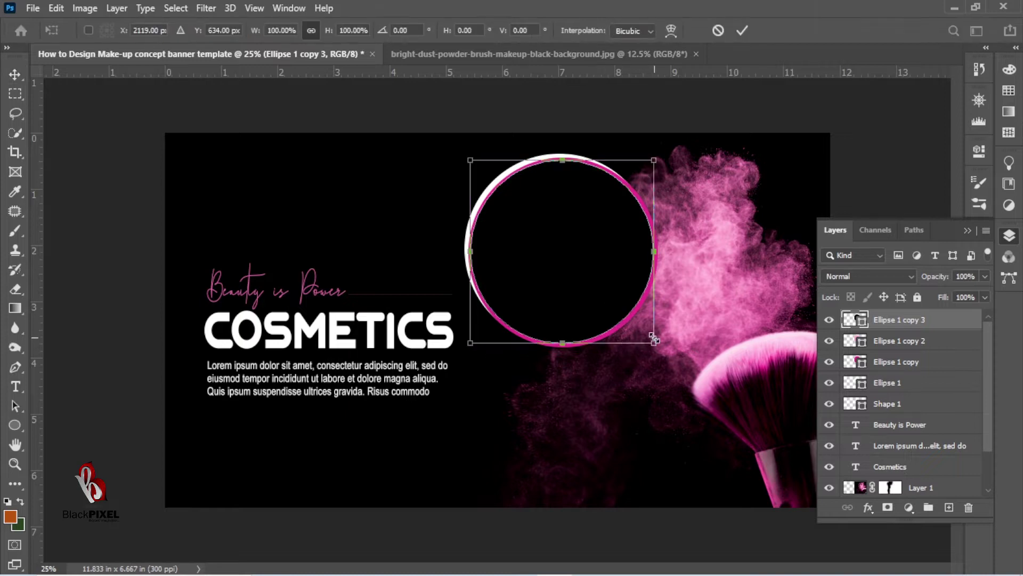
{"action": "left_click_drag", "start_coordinate": [655, 345], "coordinate": [658, 343]}
{"action": "key", "text": "Return"}
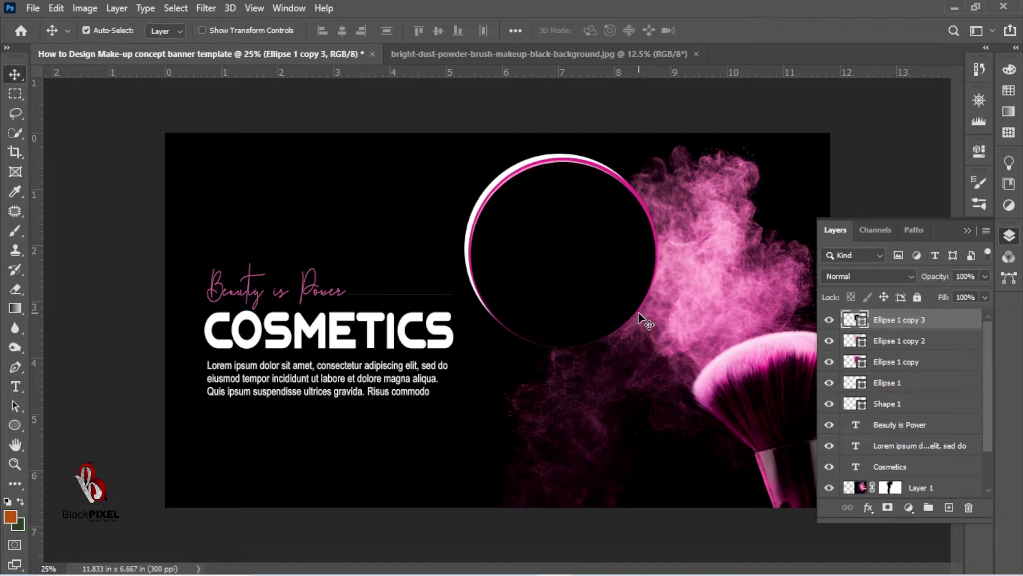
{"action": "left_click_drag", "start_coordinate": [630, 291], "coordinate": [609, 250]}
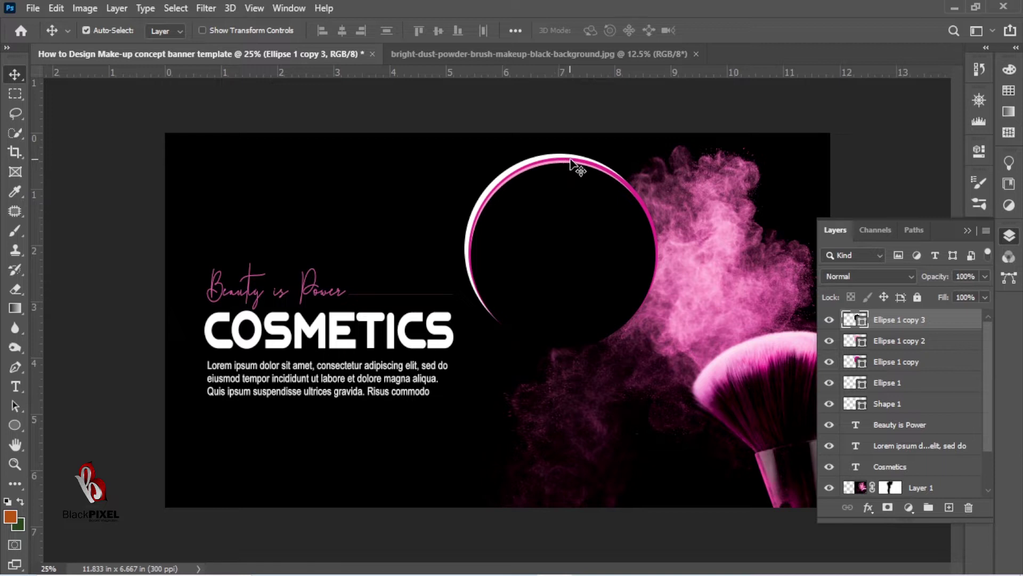
{"action": "left_click", "coordinate": [636, 194]}
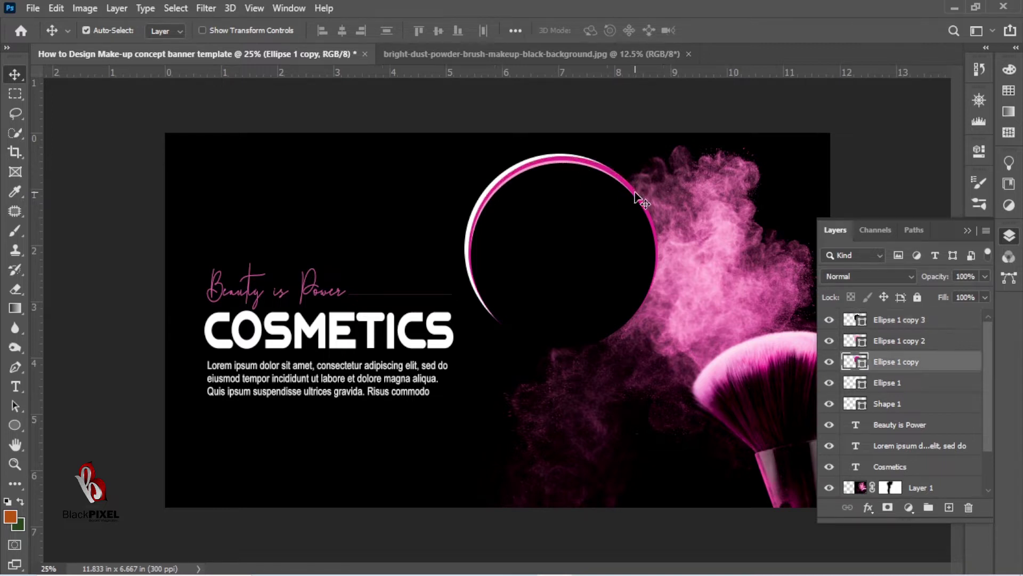
{"action": "left_click", "coordinate": [620, 253]}
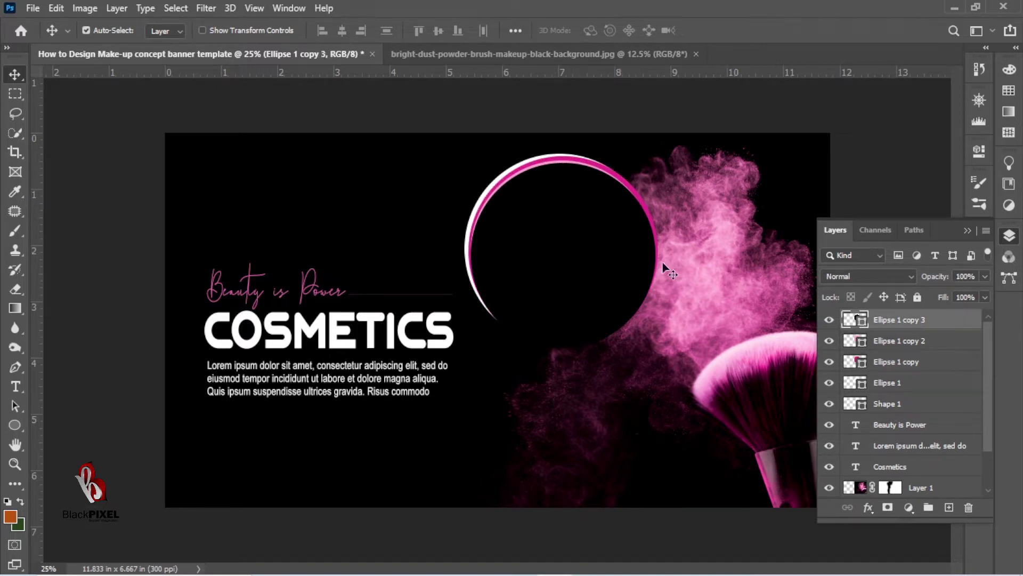
Select all four circle layers, scale them up together to about 109% and move them slightly toward the powder cloud
{"action": "left_click", "coordinate": [886, 407]}
{"action": "left_click", "coordinate": [884, 385]}
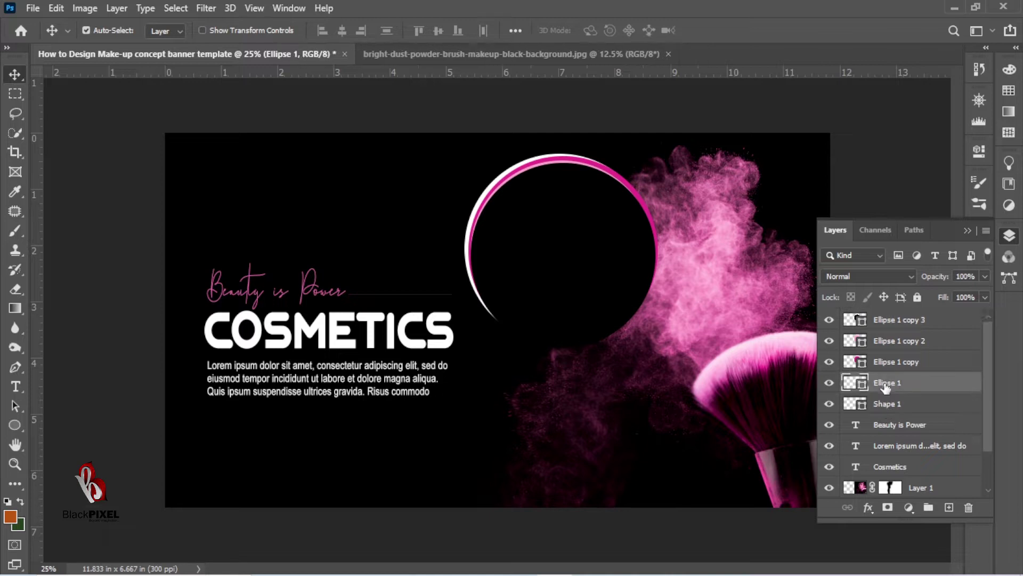
{"action": "left_click", "coordinate": [888, 322], "text": "shift"}
{"action": "key", "text": "ctrl+t"}
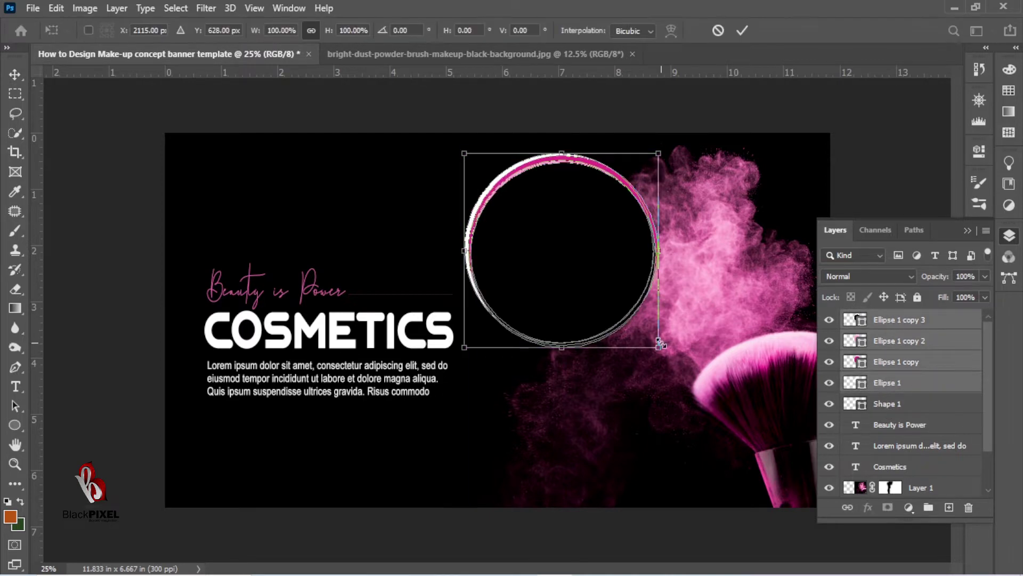
{"action": "left_click_drag", "start_coordinate": [659, 344], "coordinate": [676, 366]}
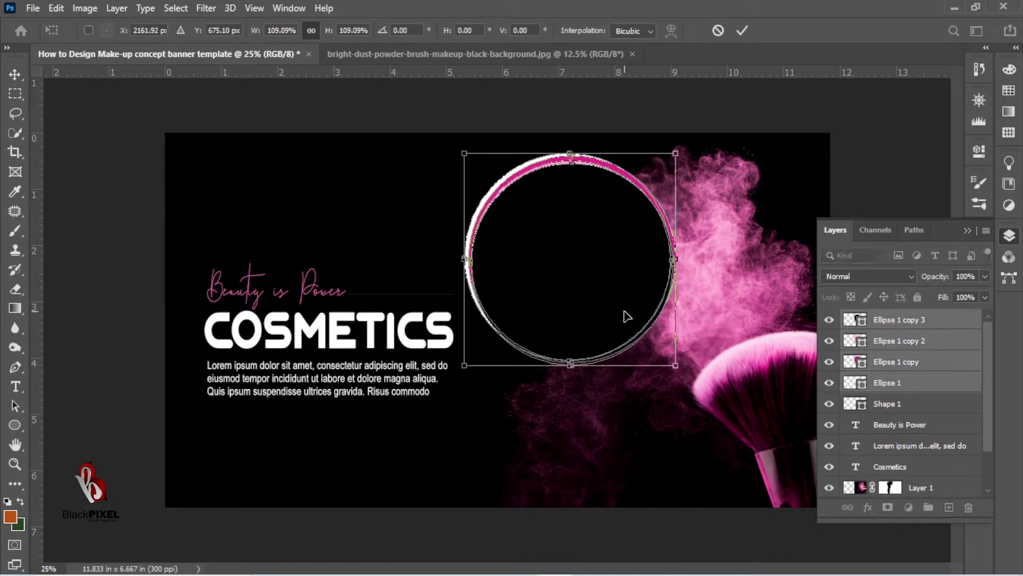
{"action": "left_click_drag", "start_coordinate": [627, 316], "coordinate": [616, 294]}
{"action": "key", "text": "Return"}
Nudge the four selected circles up about 40 px and left about 9 px
{"action": "key", "text": "shift+Up"}
{"action": "key", "text": "shift+Up"}
{"action": "key", "text": "shift+Up"}
{"action": "key", "text": "shift+Up"}
{"action": "key", "text": "shift+Left"}
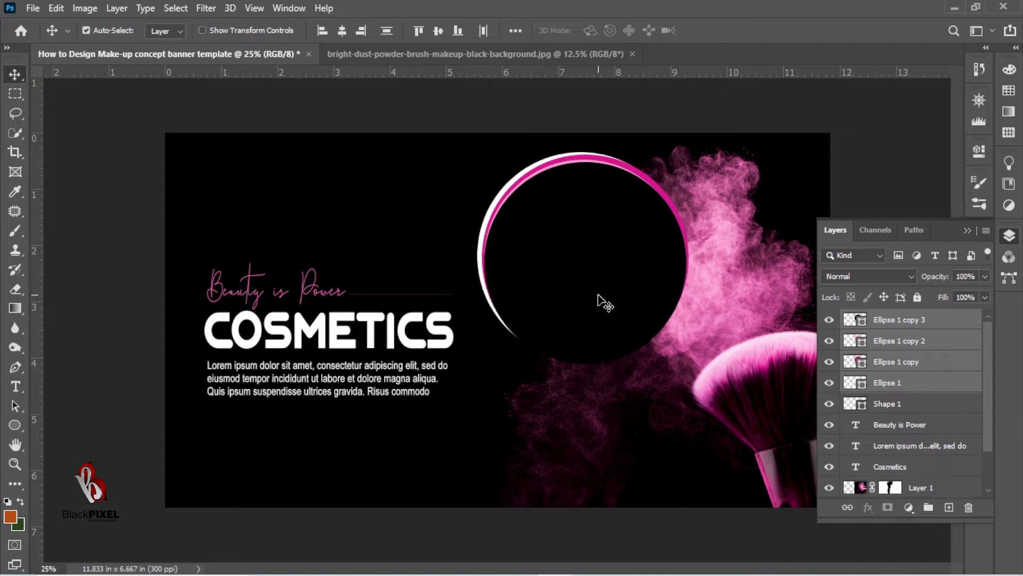
{"action": "key", "text": "Left"}
{"action": "key", "text": "Right"}
{"action": "key", "text": "Right"}
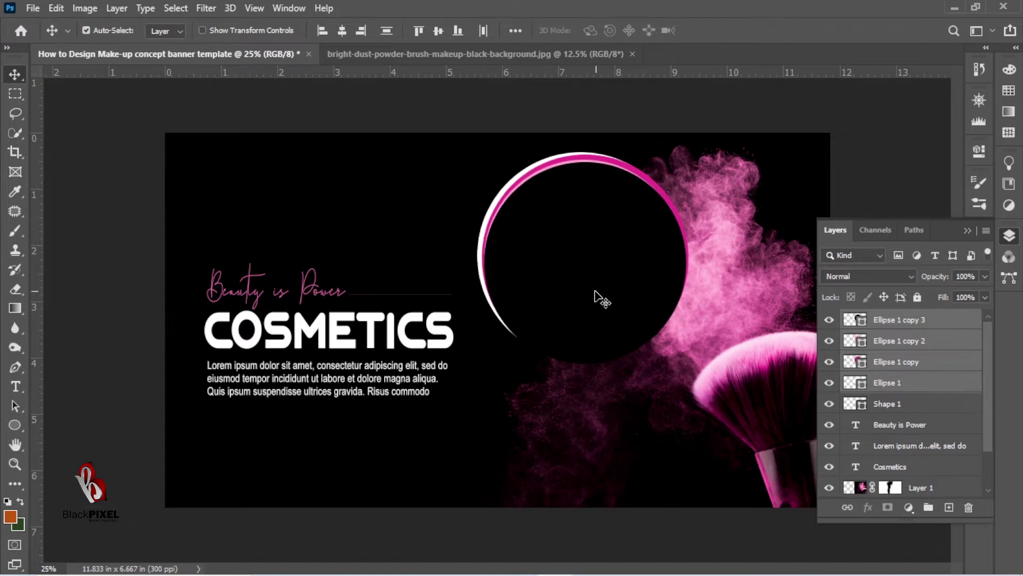
Duplicate the black circle's layer and scale the copy down inside the original
{"action": "left_click", "coordinate": [566, 395]}
{"action": "left_click", "coordinate": [589, 259]}
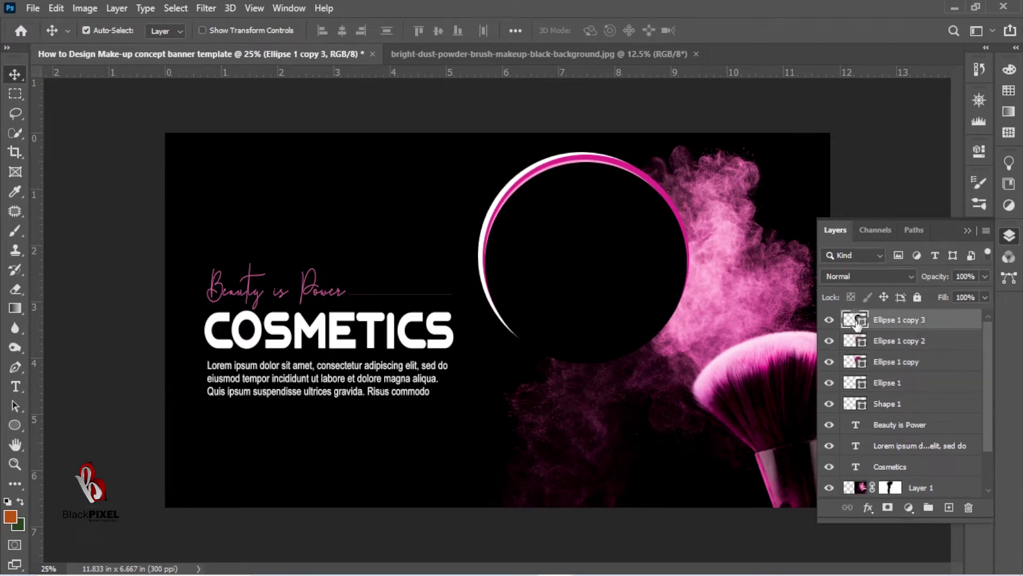
{"action": "right_click", "coordinate": [899, 327]}
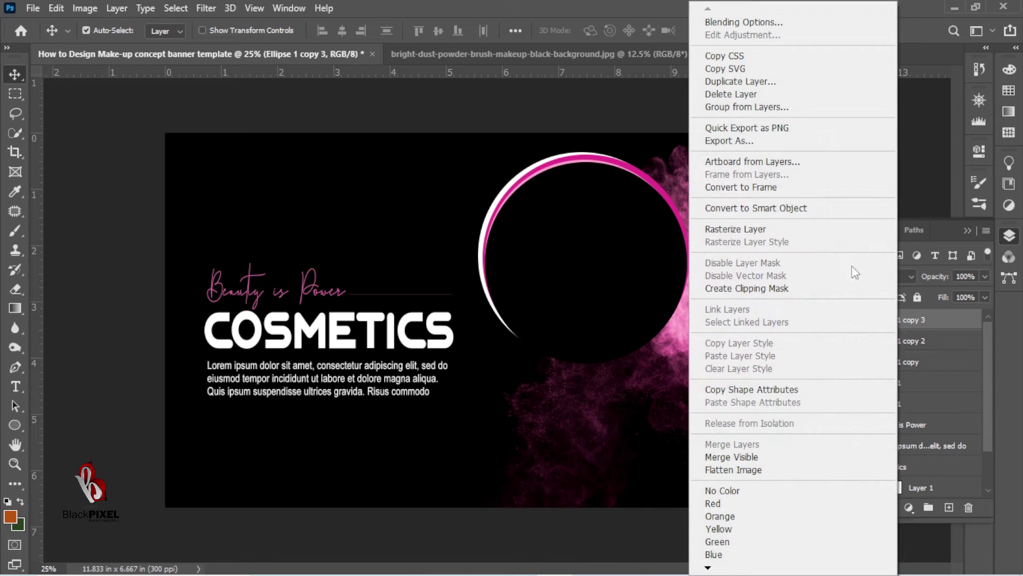
{"action": "left_click", "coordinate": [783, 81]}
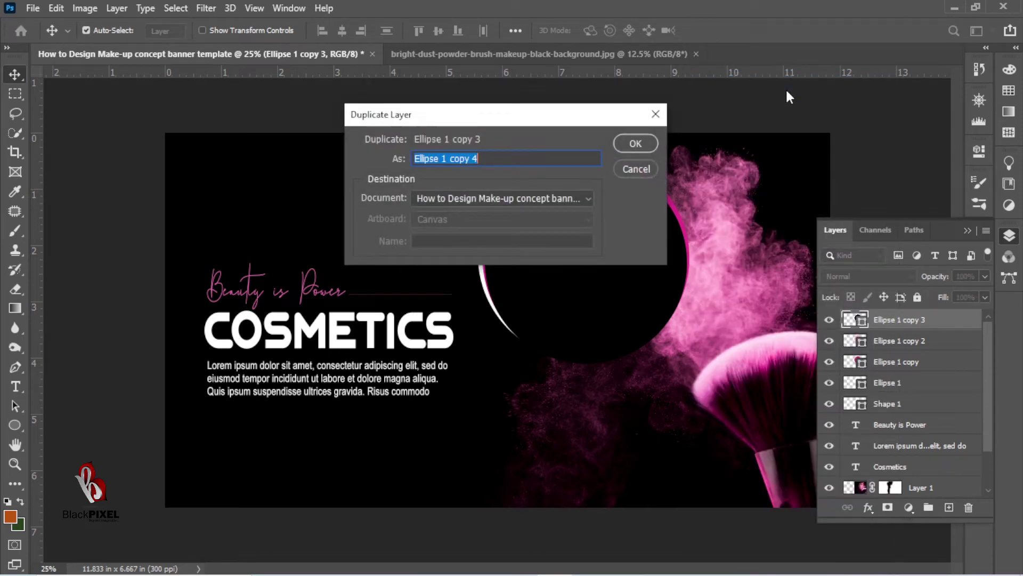
{"action": "left_click", "coordinate": [636, 143]}
{"action": "key", "text": "ctrl+t"}
{"action": "left_click_drag", "start_coordinate": [674, 181], "coordinate": [543, 365]}
{"action": "key", "text": "Return"}
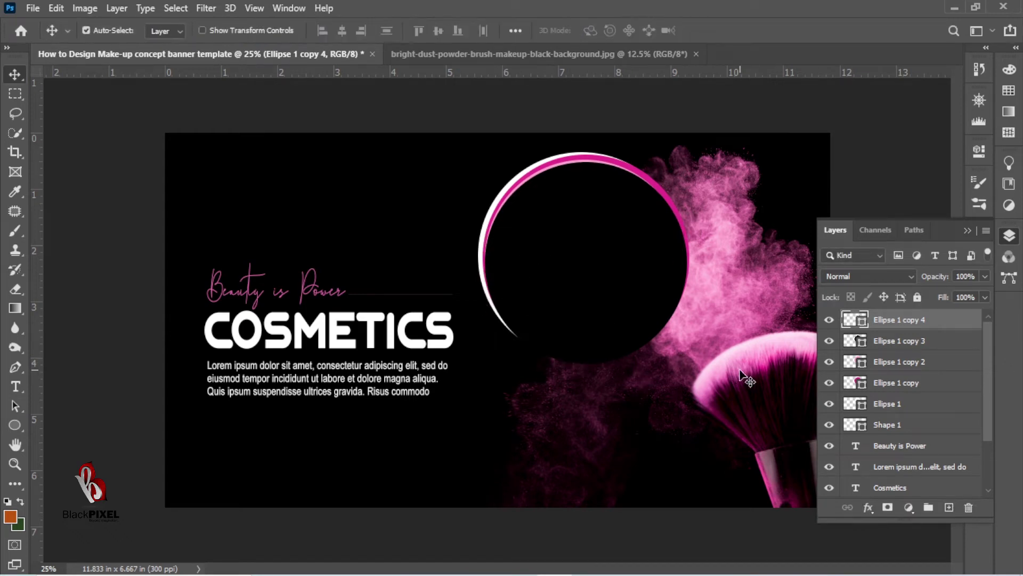
Recolor the small scaled-down circle copy to white (ffffff)
{"action": "double_click", "coordinate": [855, 319]}
{"action": "type", "text": "ffffff"}
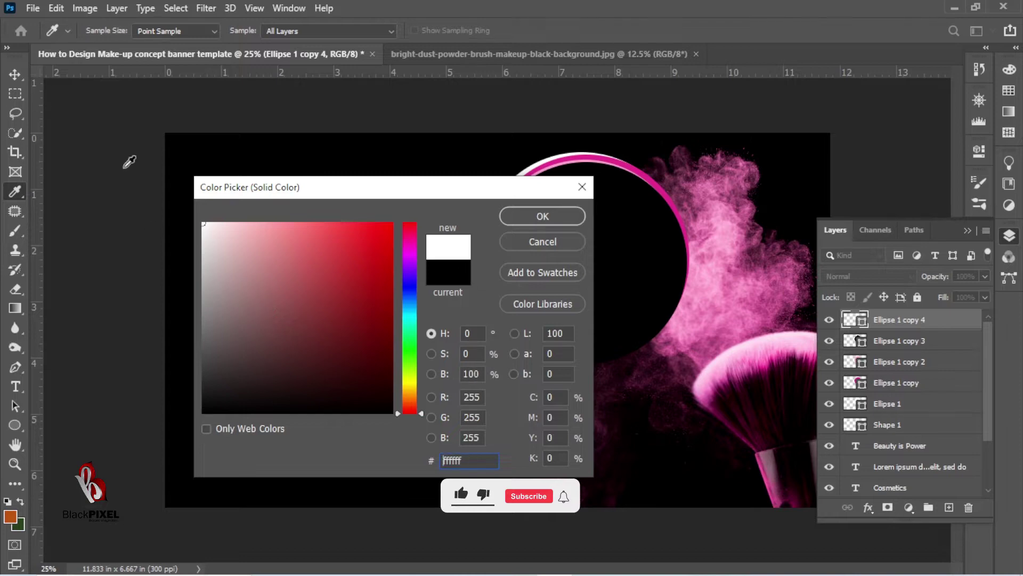
{"action": "left_click", "coordinate": [543, 216]}
Duplicate the small white circle's layer, then scale the copy down and offset it slightly down and left
{"action": "right_click", "coordinate": [894, 322]}
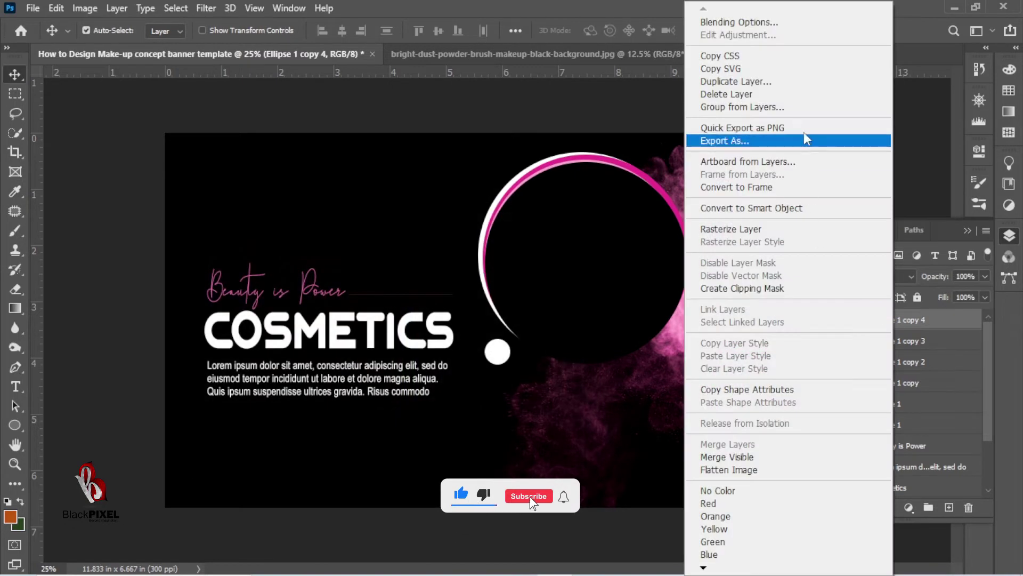
{"action": "left_click", "coordinate": [806, 83]}
{"action": "key", "text": "Return"}
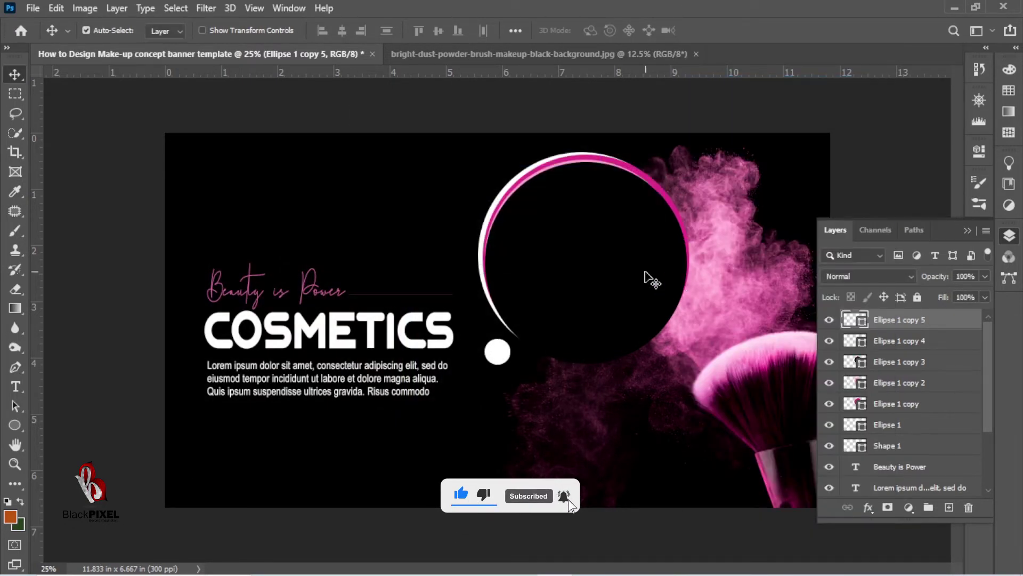
{"action": "key", "text": "ctrl+t"}
{"action": "left_click_drag", "start_coordinate": [512, 340], "coordinate": [496, 356]}
{"action": "key", "text": "Return"}
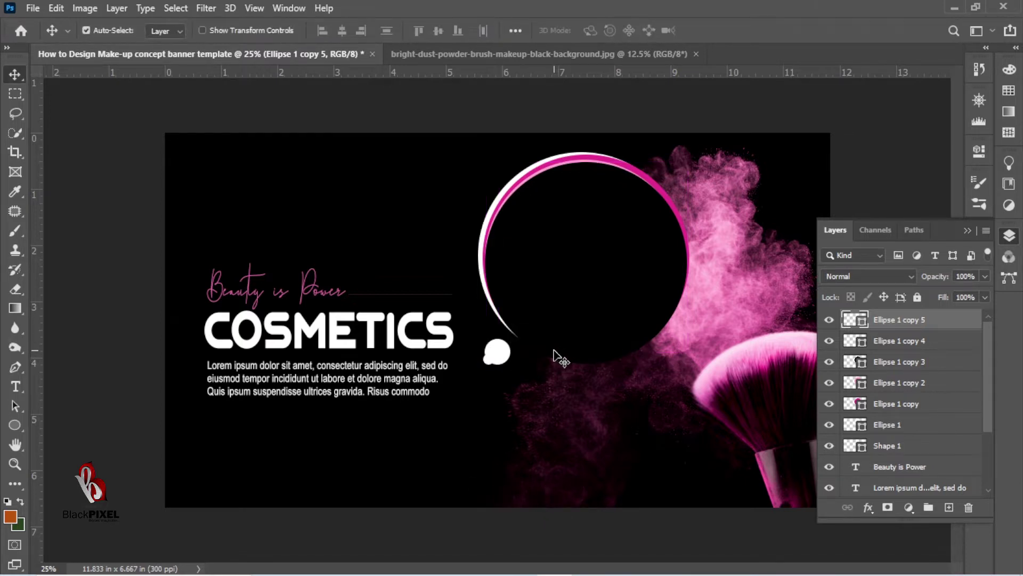
Nudge the smaller white circle about 50 px left, clear of the larger white dot, and deselect it
{"action": "key", "text": "shift+Left"}
{"action": "key", "text": "shift+Left"}
{"action": "key", "text": "shift+Left"}
{"action": "key", "text": "shift+Left"}
{"action": "key", "text": "shift+Left"}
{"action": "left_click", "coordinate": [87, 268]}
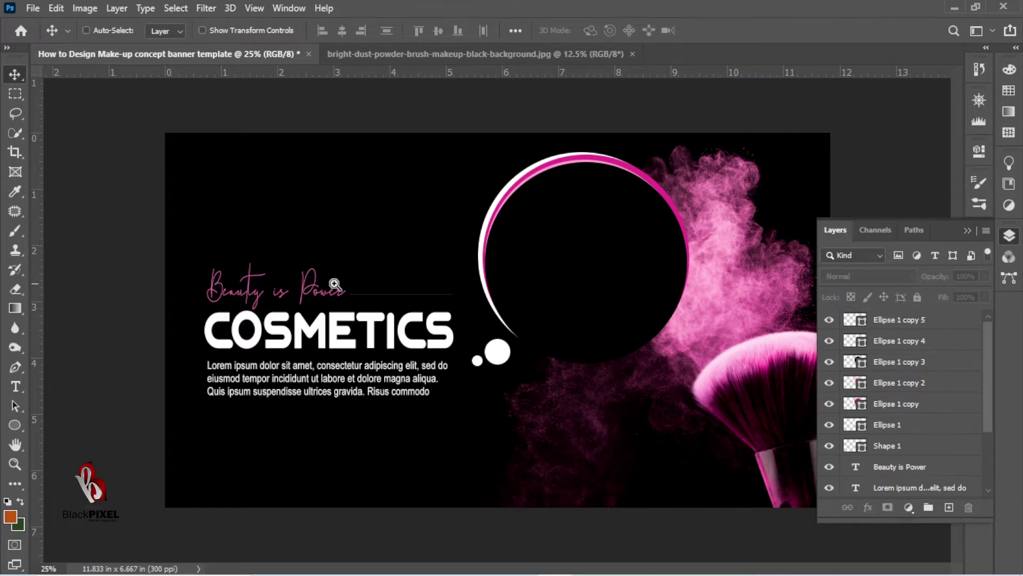
{"action": "left_click", "coordinate": [373, 286], "text": "ctrl"}
{"action": "right_click", "coordinate": [379, 286]}
{"action": "left_click", "coordinate": [344, 224]}
{"action": "left_click", "coordinate": [348, 196], "text": "alt"}
Open attractive-female-white-.jpg and bring the photo into the banner document as a new layer
{"action": "left_click", "coordinate": [32, 8]}
{"action": "left_click", "coordinate": [64, 39]}
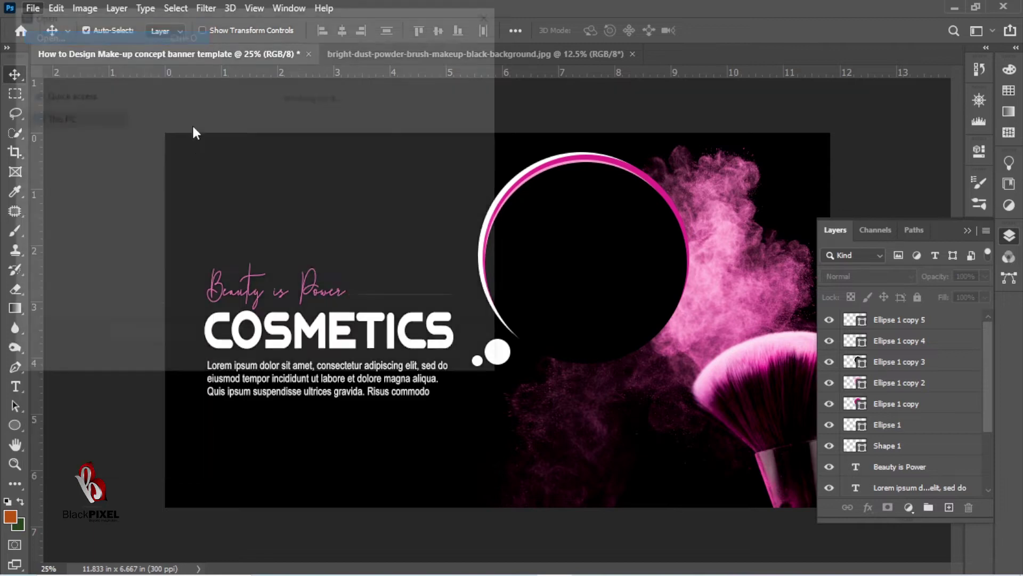
{"action": "double_click", "coordinate": [170, 122]}
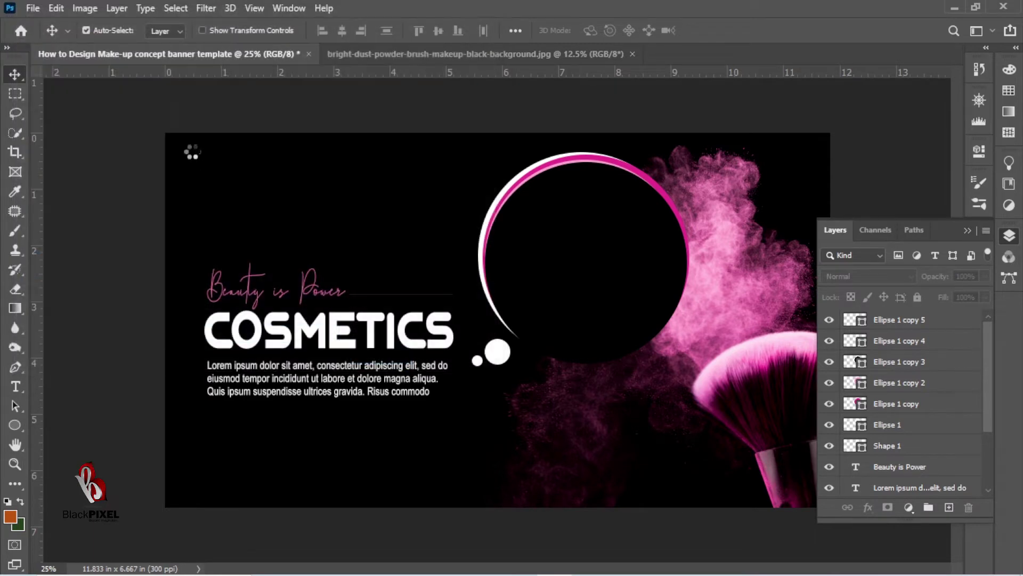
{"action": "left_click", "coordinate": [280, 55]}
{"action": "left_click_drag", "start_coordinate": [425, 215], "coordinate": [427, 219]}
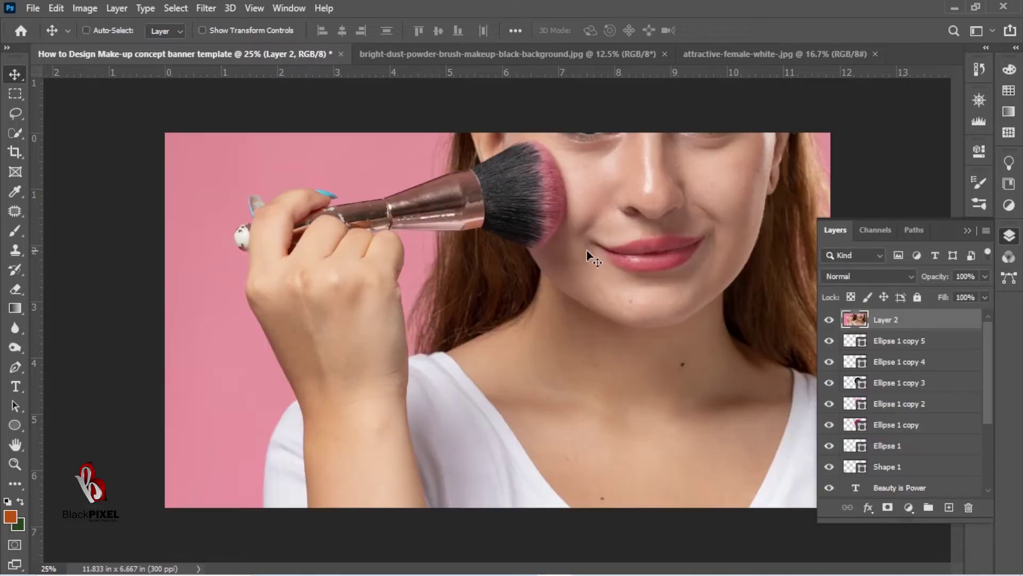
Clip the woman's photo to the large black circle and scale it down to frame her face and brush inside it
{"action": "left_click_drag", "start_coordinate": [864, 325], "coordinate": [867, 374]}
{"action": "left_click", "coordinate": [877, 372], "text": "alt"}
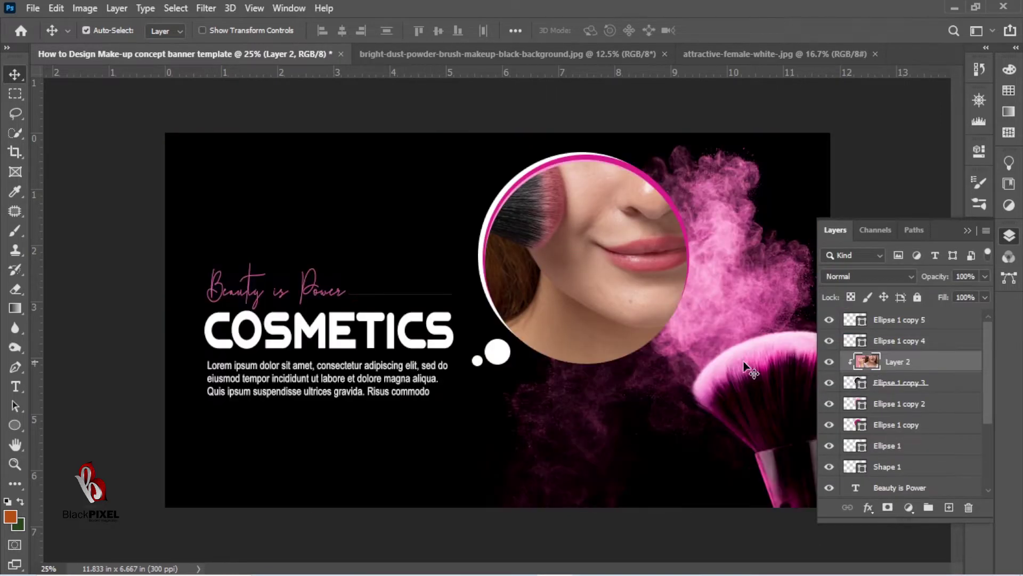
{"action": "key", "text": "ctrl+t"}
{"action": "key", "text": "ctrl+minus"}
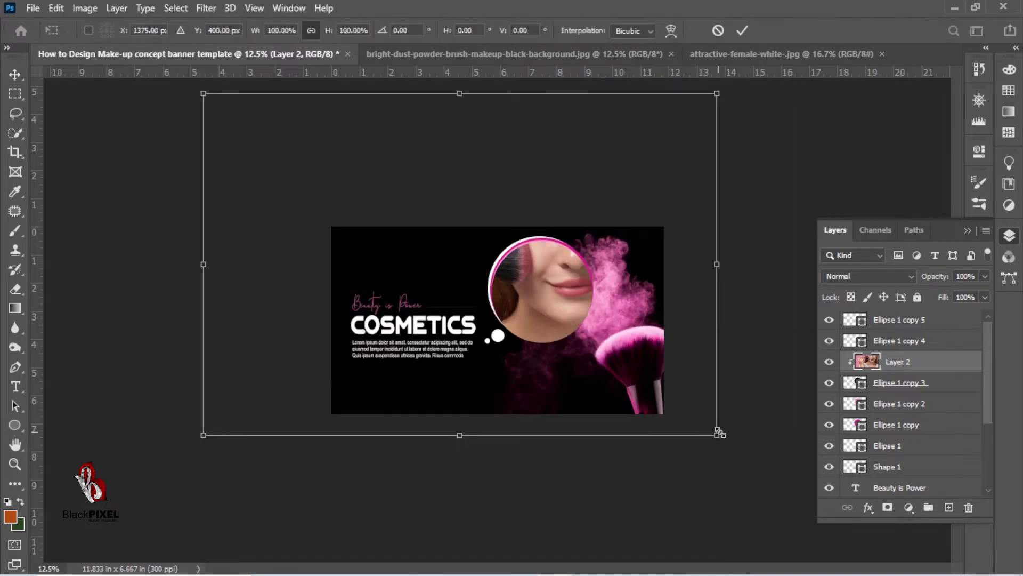
{"action": "left_click_drag", "start_coordinate": [720, 433], "coordinate": [529, 312]}
{"action": "left_click_drag", "start_coordinate": [492, 265], "coordinate": [553, 290]}
{"action": "key", "text": "ctrl+plus"}
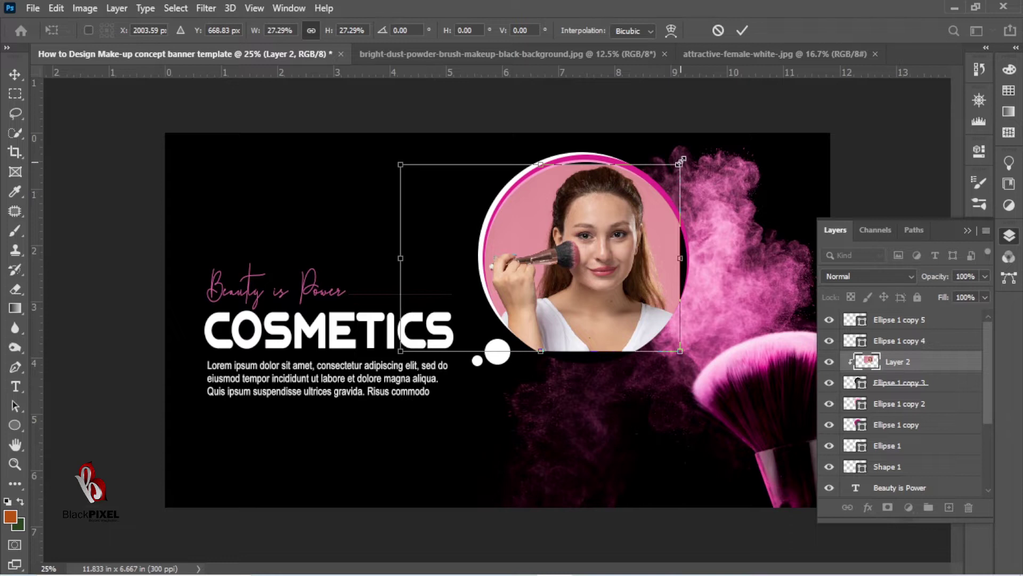
{"action": "left_click_drag", "start_coordinate": [681, 160], "coordinate": [695, 146]}
{"action": "left_click_drag", "start_coordinate": [646, 214], "coordinate": [601, 231]}
{"action": "key", "text": "Return"}
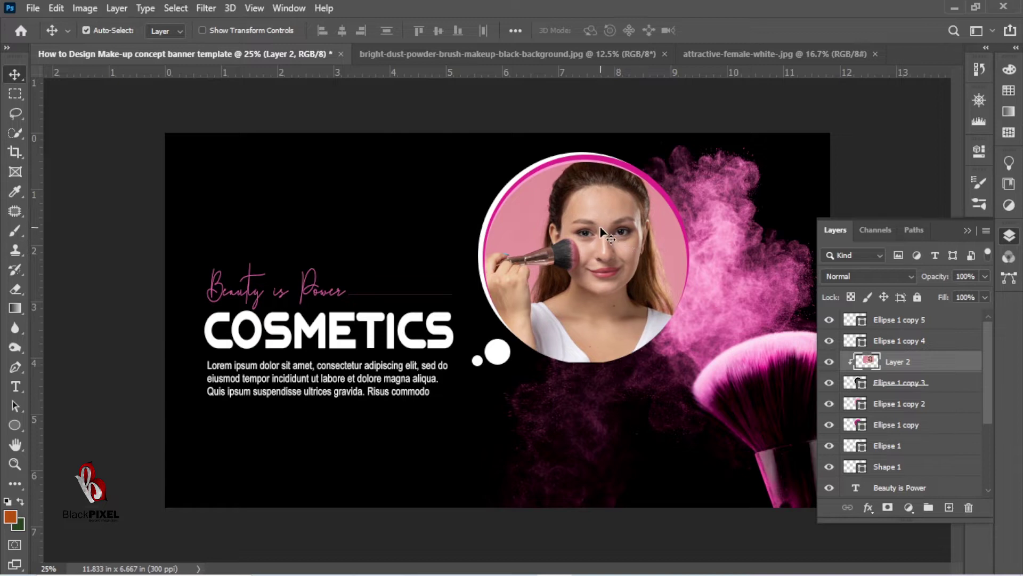
Extract the woman with Select Subject onto a new layer and delete the original photo layer
{"action": "left_click", "coordinate": [175, 8]}
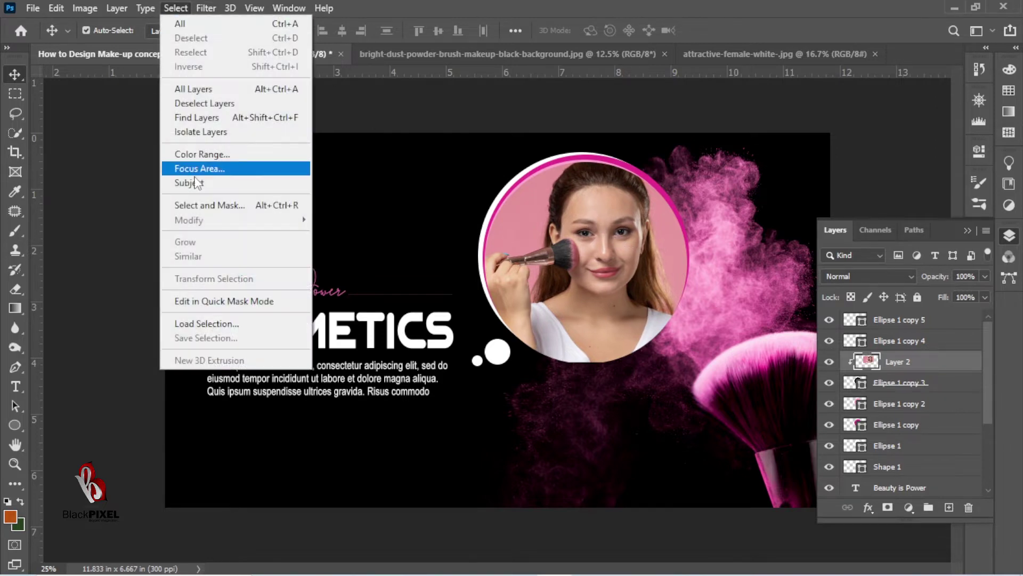
{"action": "left_click", "coordinate": [245, 183]}
{"action": "key", "text": "ctrl+j"}
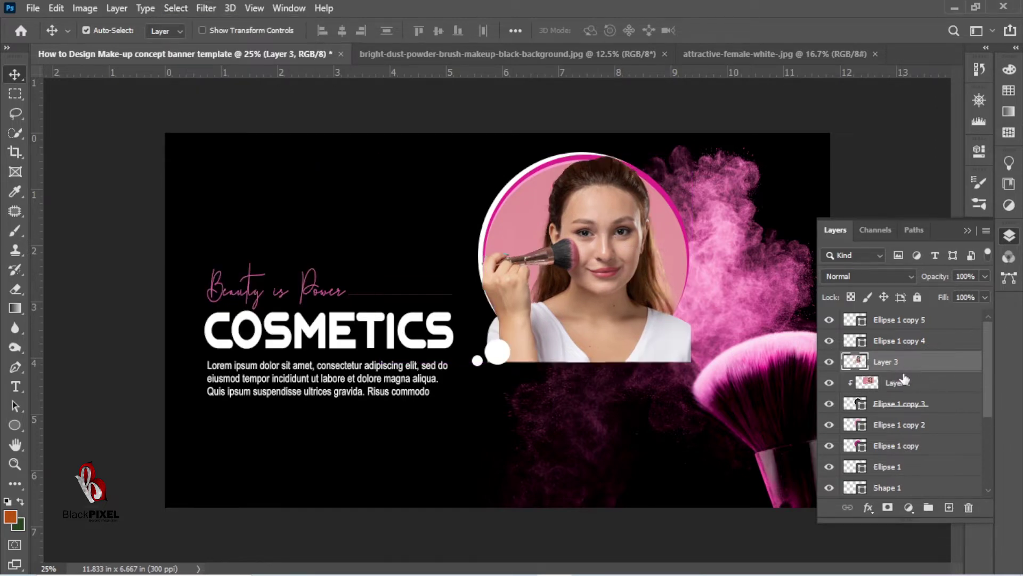
{"action": "left_click", "coordinate": [904, 381]}
{"action": "key", "text": "Delete"}
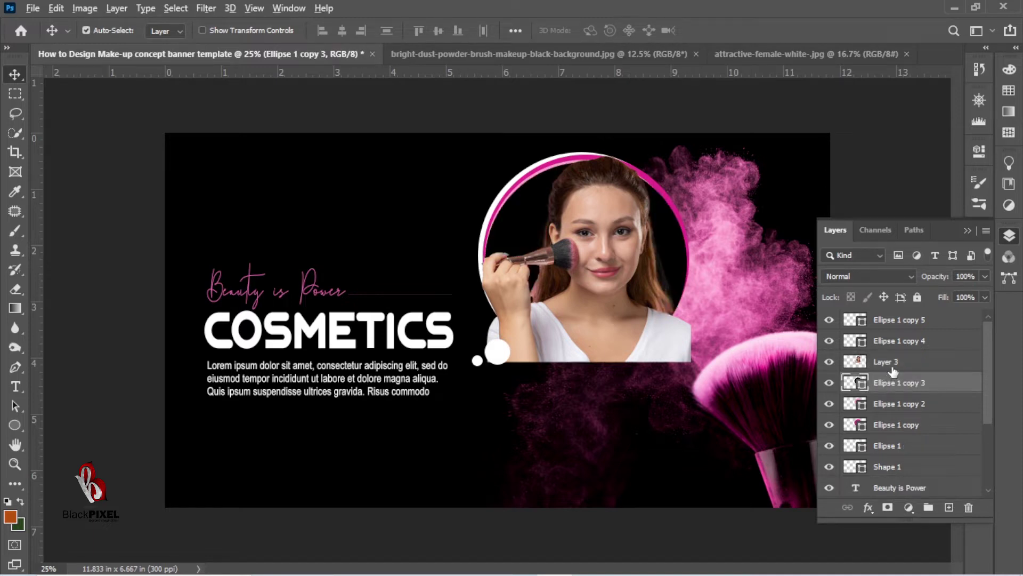
Clip the woman cutout to the large black circle and shift it slightly to the right
{"action": "left_click", "coordinate": [887, 365]}
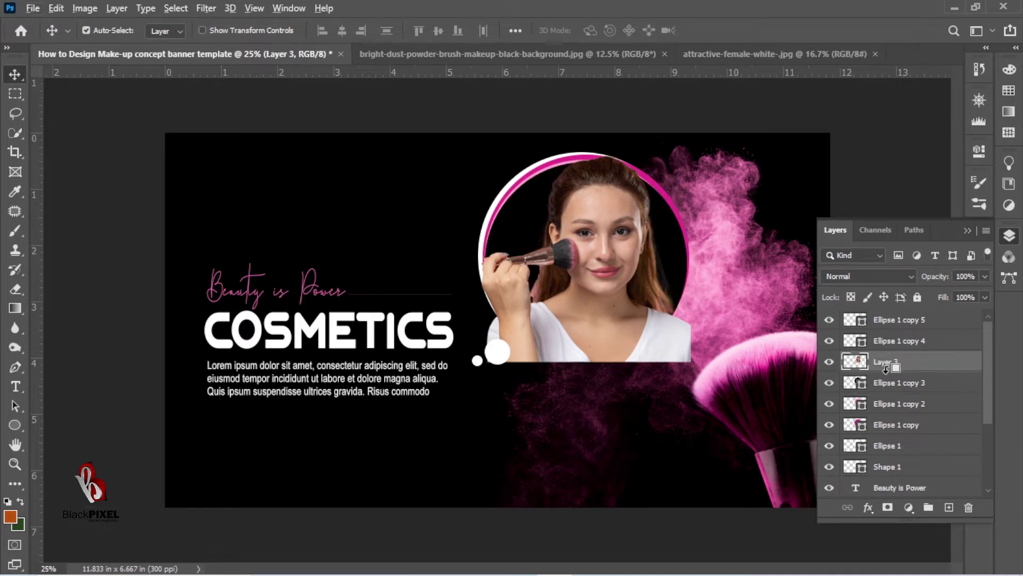
{"action": "left_click", "coordinate": [886, 369], "text": "alt"}
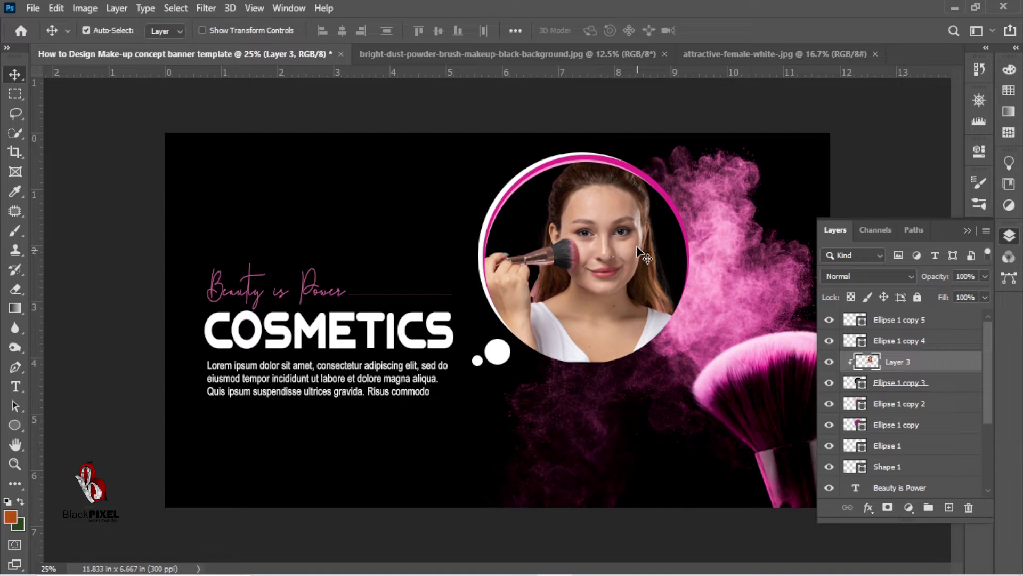
{"action": "left_click_drag", "start_coordinate": [637, 248], "coordinate": [625, 244]}
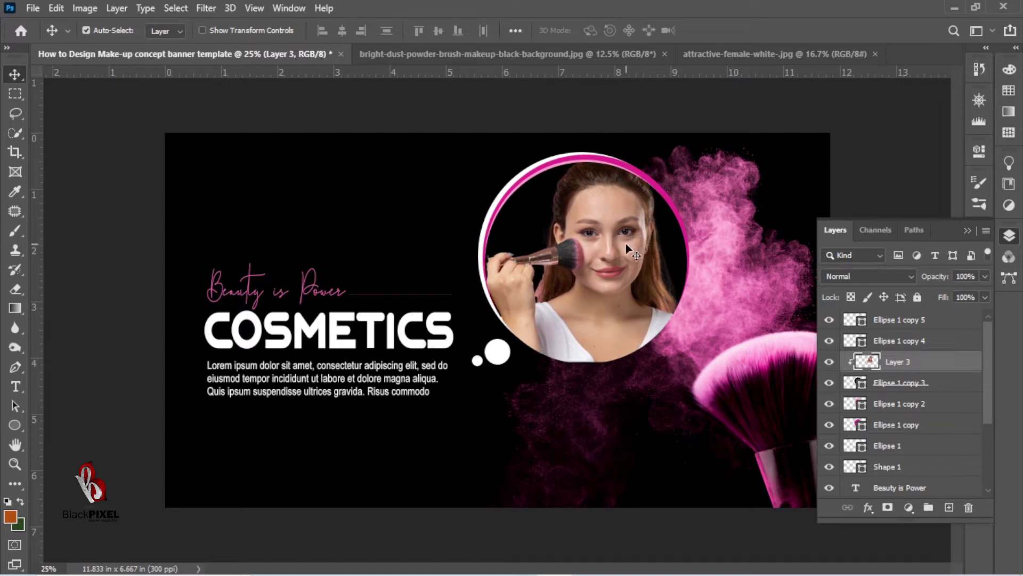
Draw a closed wave shape about 2970 by 700 px along the banner's bottom edge with the Pen tool
{"action": "key", "text": "p"}
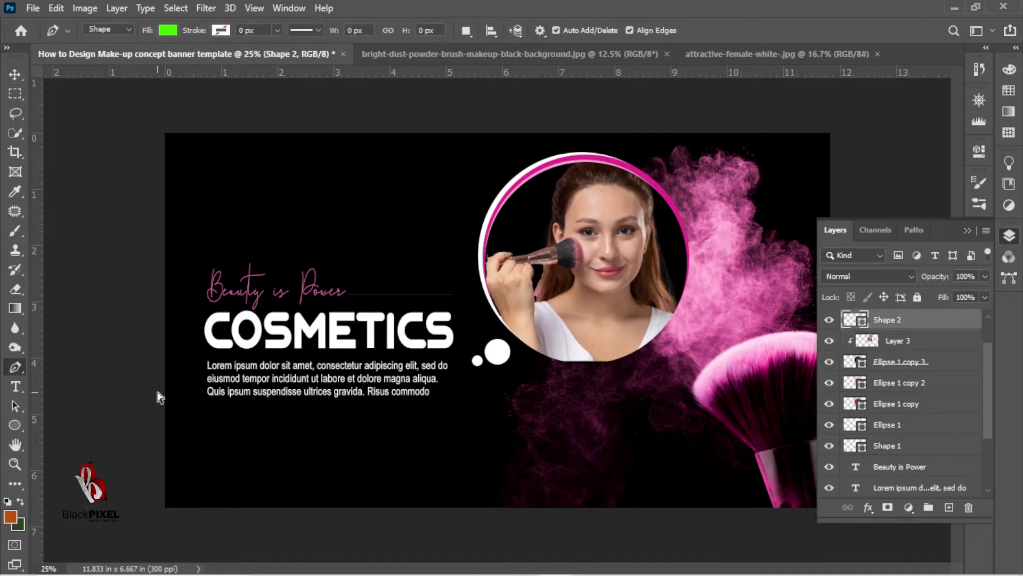
{"action": "left_click", "coordinate": [162, 394]}
{"action": "left_click_drag", "start_coordinate": [334, 452], "coordinate": [481, 398]}
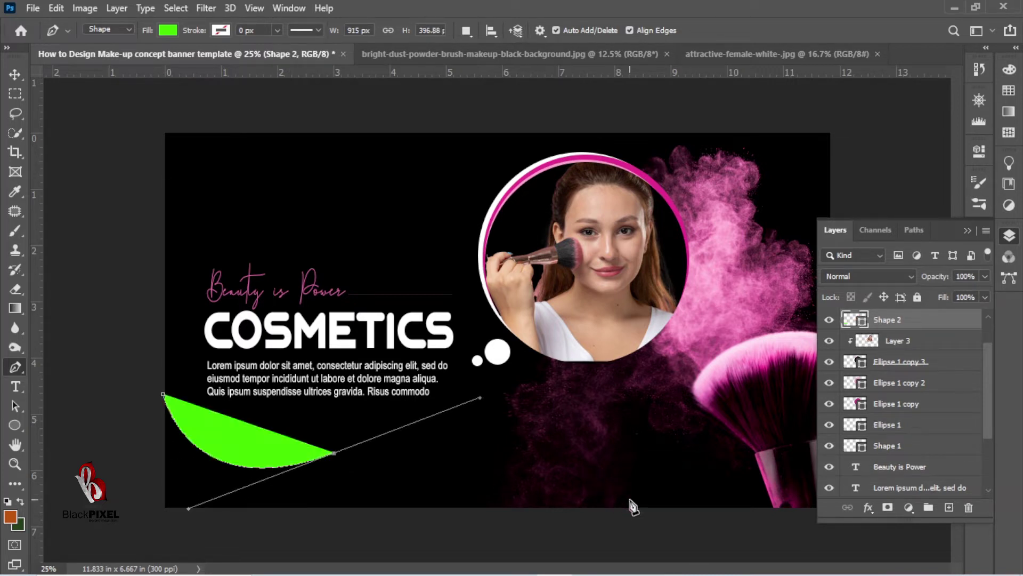
{"action": "left_click_drag", "start_coordinate": [652, 501], "coordinate": [816, 479]}
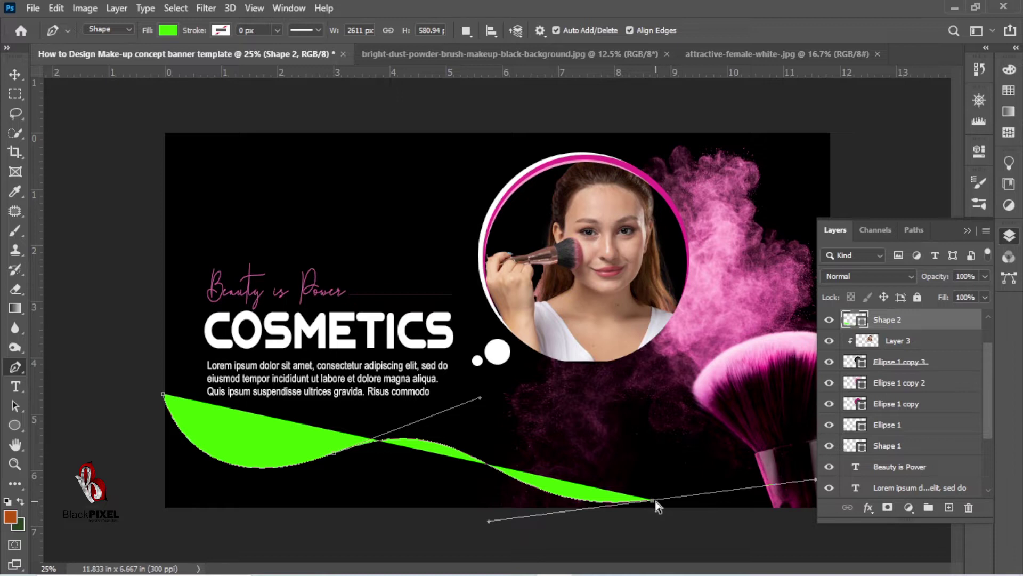
{"action": "key", "text": "ctrl+z"}
{"action": "left_click_drag", "start_coordinate": [691, 505], "coordinate": [868, 484]}
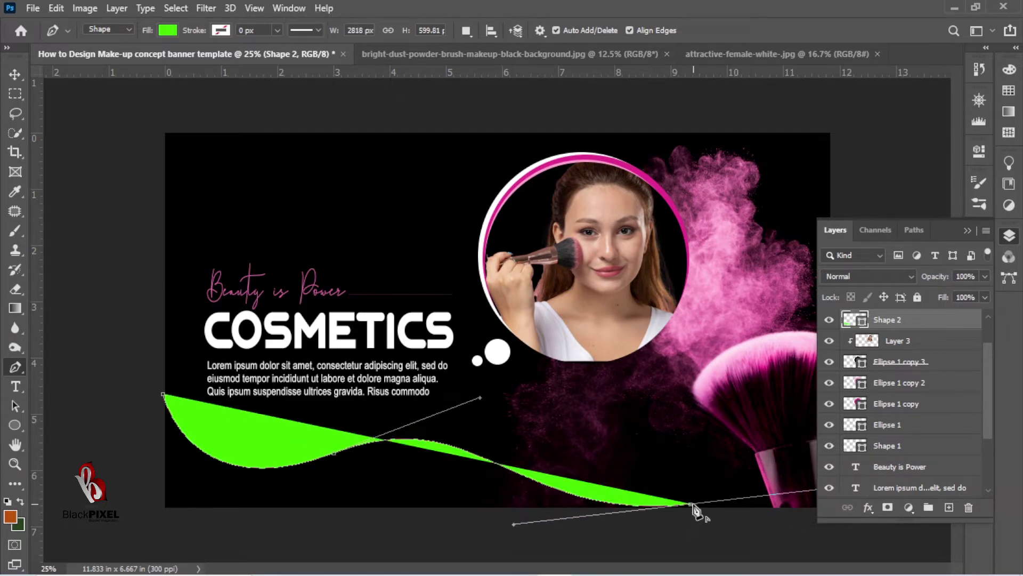
{"action": "left_click", "coordinate": [691, 504], "text": "alt"}
{"action": "left_click_drag", "start_coordinate": [656, 519], "coordinate": [651, 521]}
{"action": "left_click", "coordinate": [133, 525]}
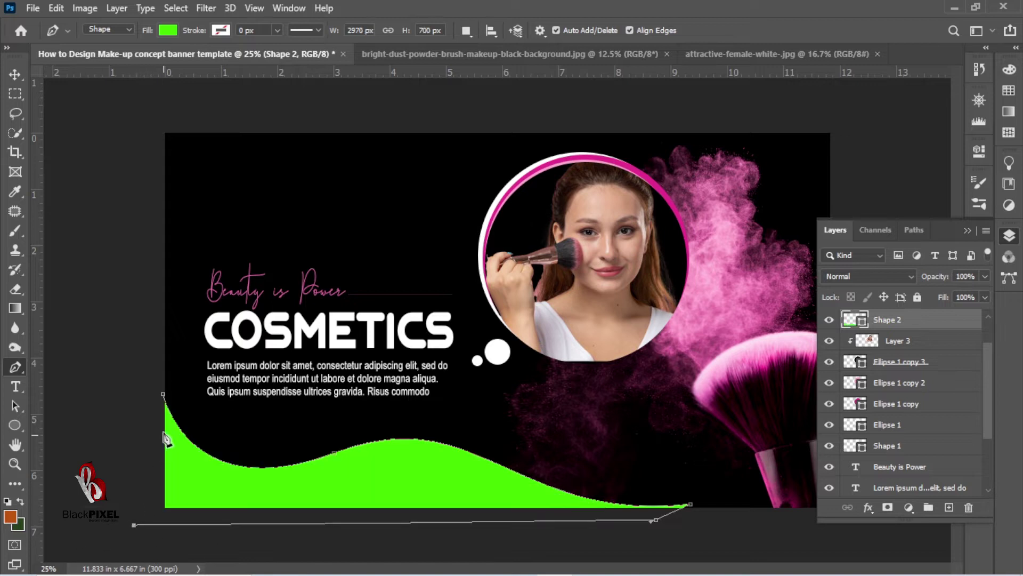
{"action": "left_click", "coordinate": [163, 395]}
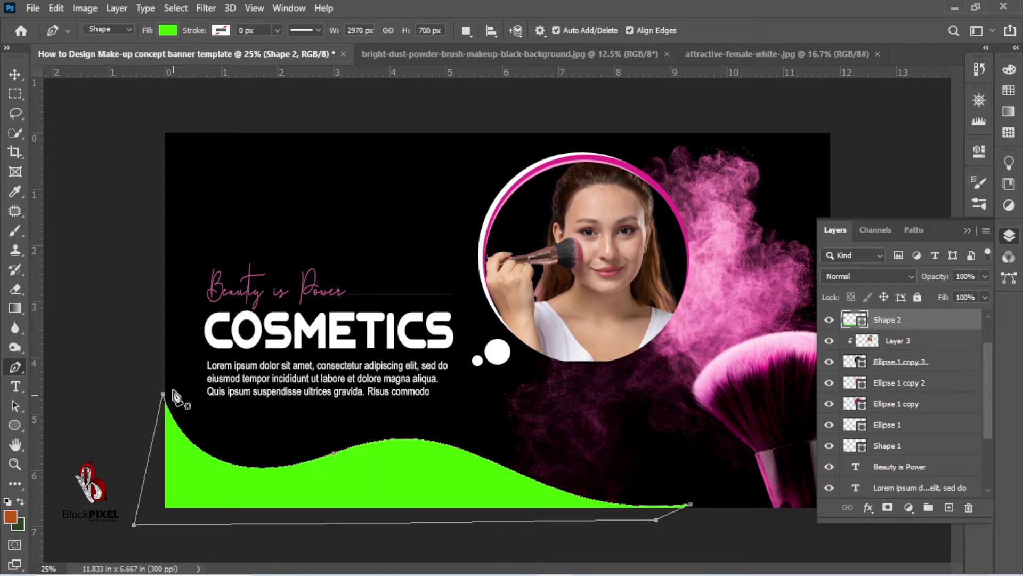
{"action": "left_click", "coordinate": [15, 75]}
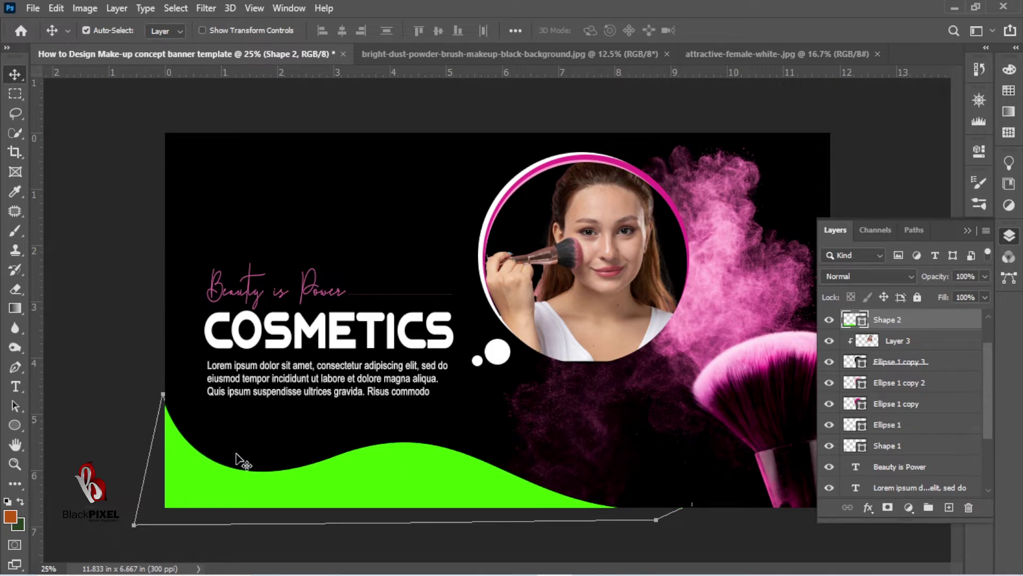
{"action": "left_click", "coordinate": [147, 383]}
Add a Gradient Overlay to the wave shape using the Purple_19 preset
{"action": "left_click", "coordinate": [306, 484]}
{"action": "left_click", "coordinate": [868, 508]}
{"action": "left_click", "coordinate": [894, 457]}
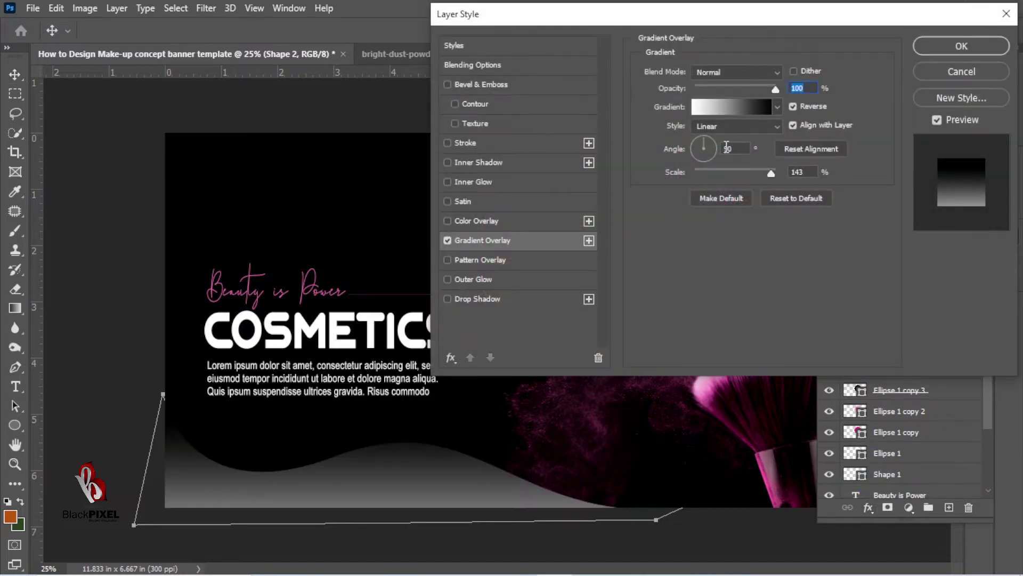
{"action": "left_click", "coordinate": [739, 106]}
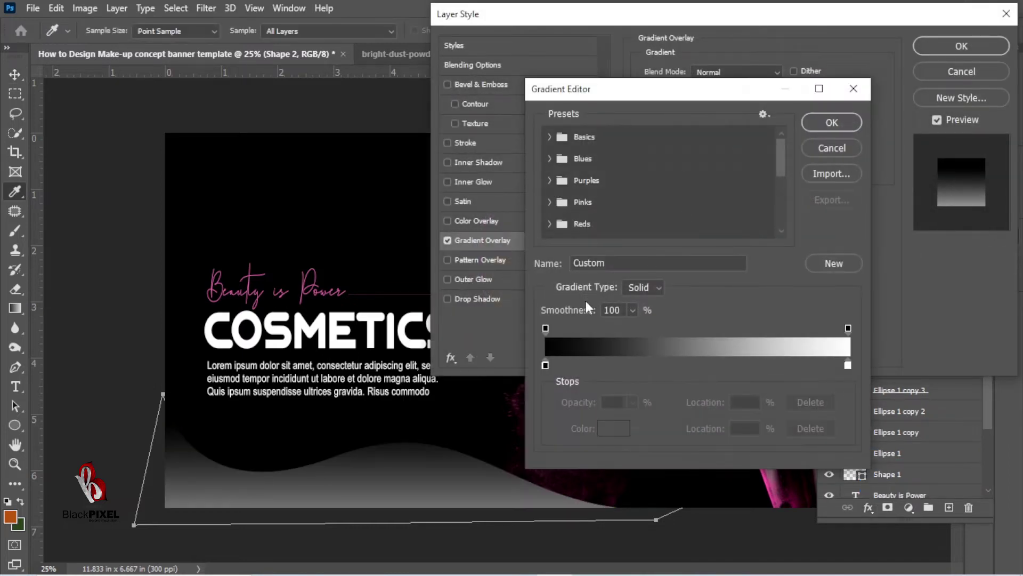
{"action": "left_click", "coordinate": [552, 201]}
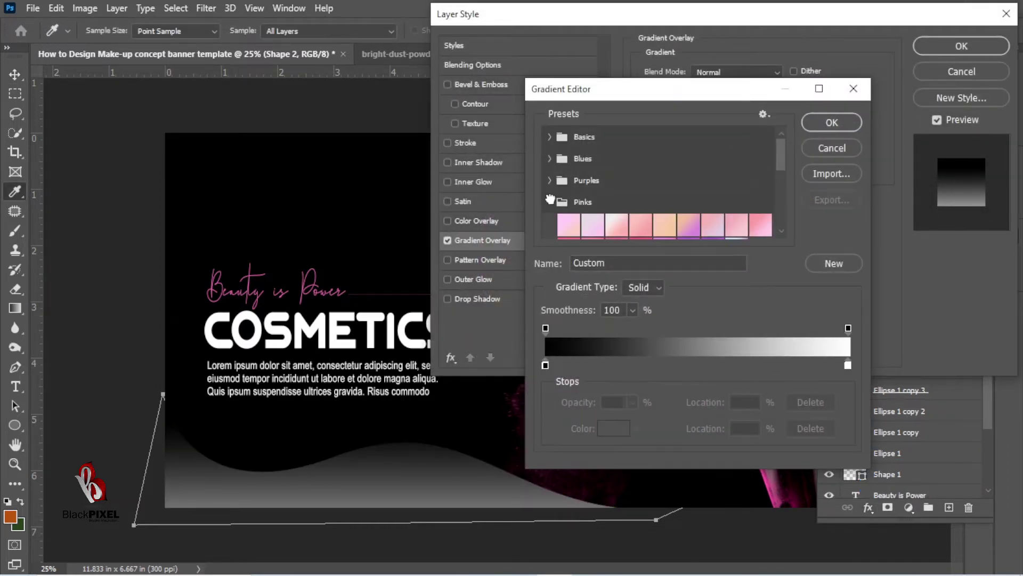
{"action": "left_click", "coordinate": [550, 200]}
{"action": "left_click", "coordinate": [549, 180]}
{"action": "scroll", "coordinate": [613, 219], "scroll_direction": "down", "scroll_amount": 1}
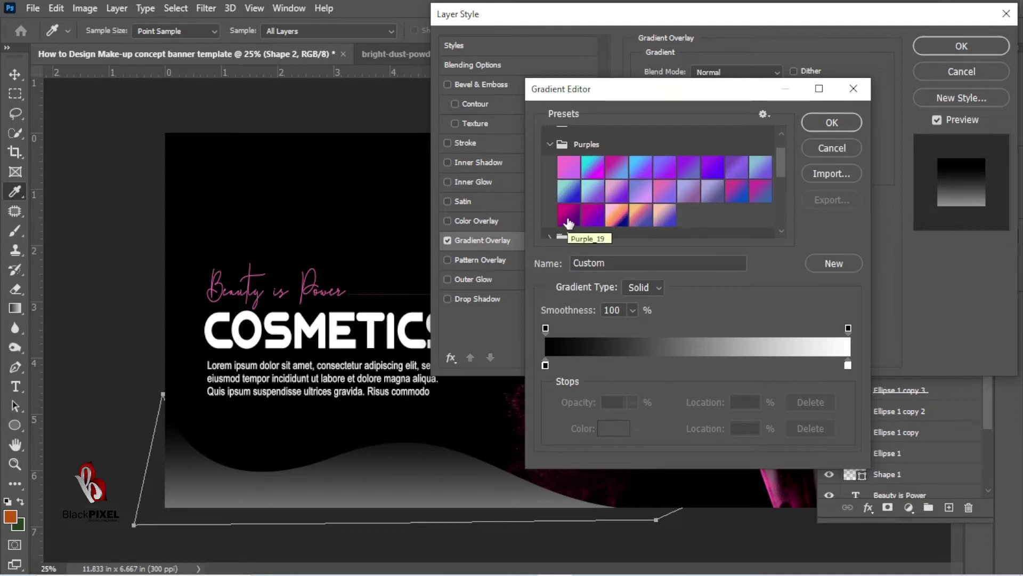
{"action": "left_click", "coordinate": [568, 220]}
{"action": "left_click", "coordinate": [832, 123]}
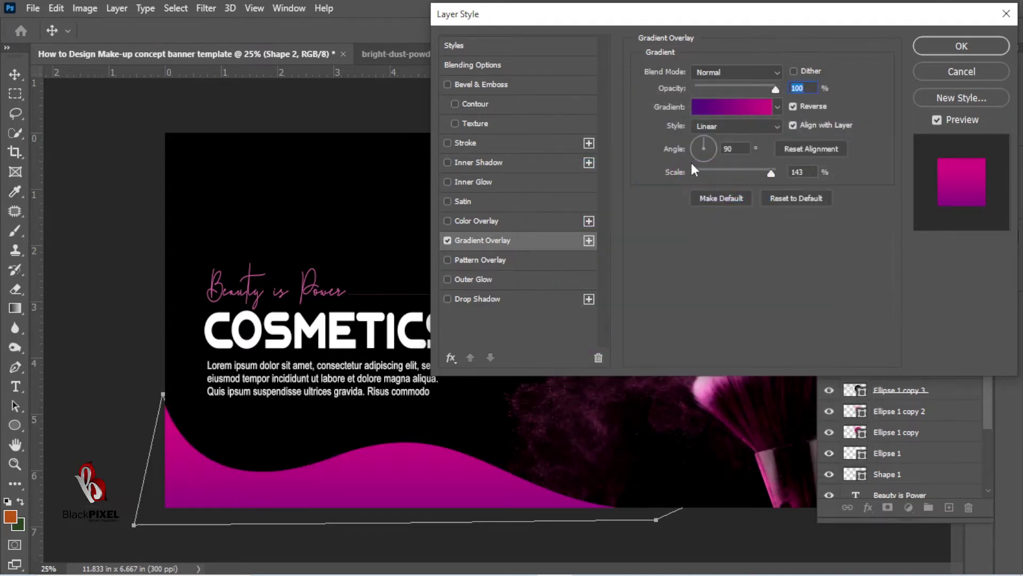
Set the wave's gradient angle to 119° and shift the gradient left across the shape
{"action": "key", "text": "Tab"}
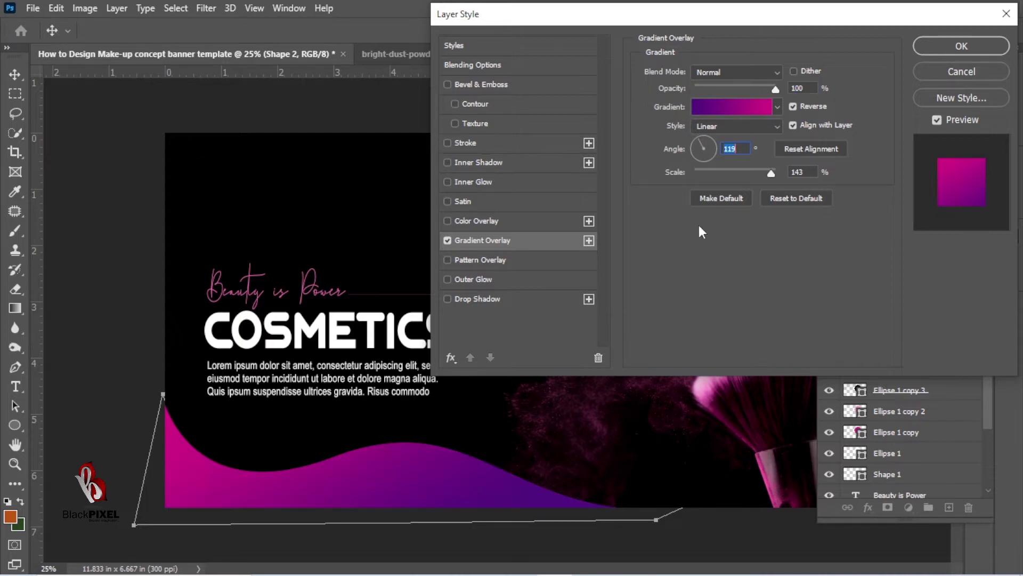
{"action": "left_click_drag", "start_coordinate": [451, 454], "coordinate": [397, 452]}
{"action": "key", "text": "Return"}
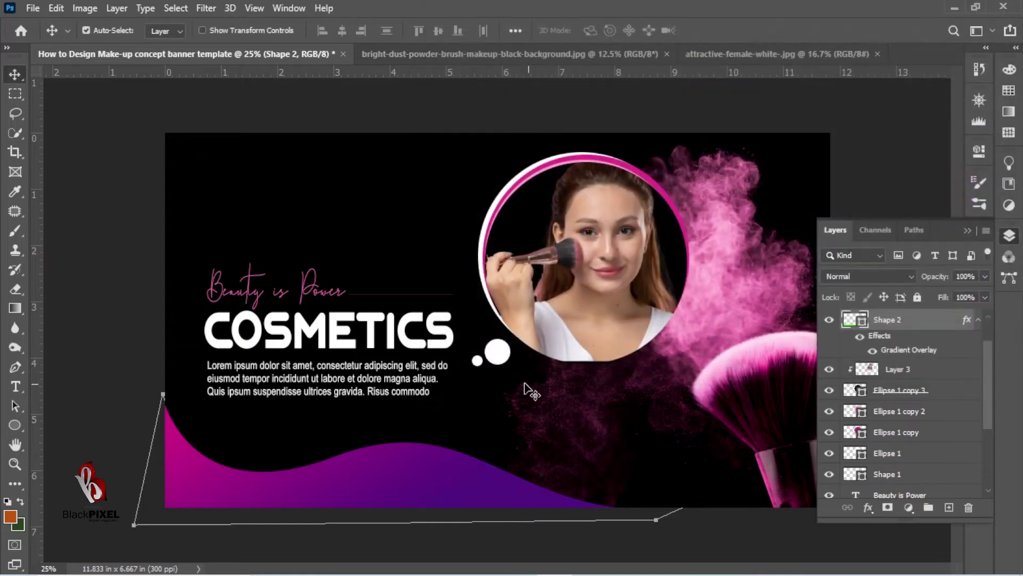
Duplicate the wave shape's layer and select the original wave beneath the copy
{"action": "right_click", "coordinate": [900, 326]}
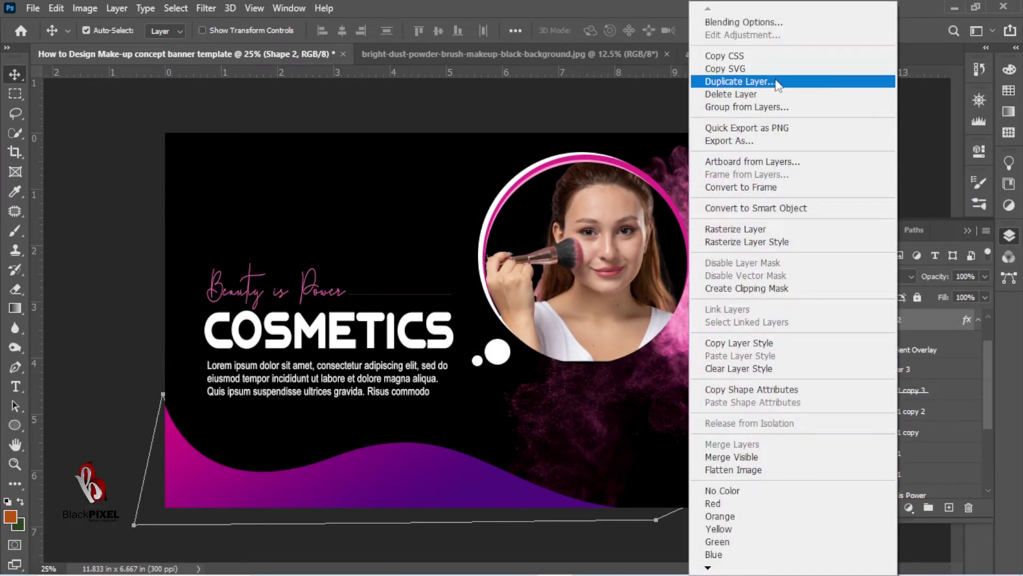
{"action": "left_click", "coordinate": [741, 81]}
{"action": "left_click", "coordinate": [644, 143]}
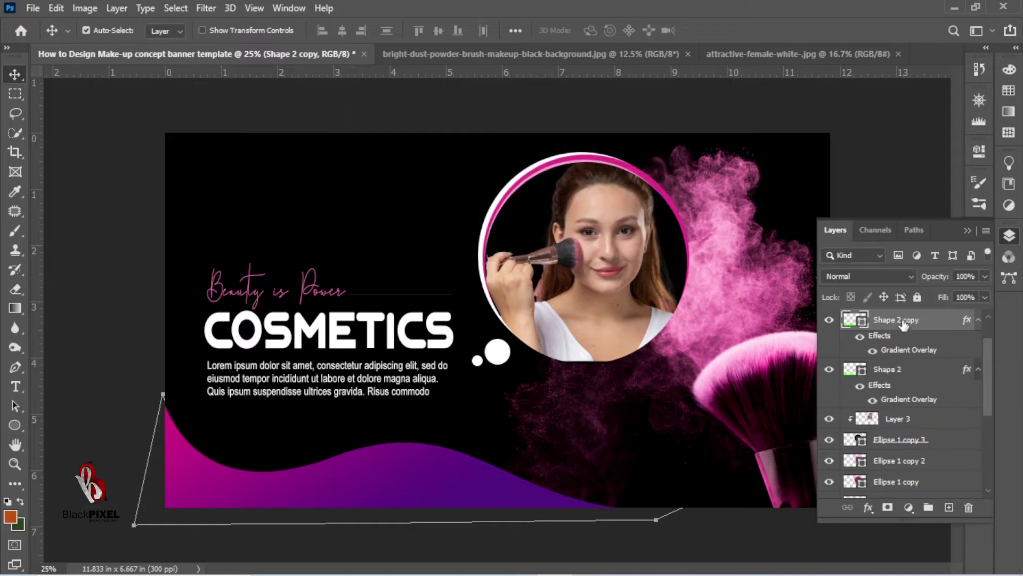
{"action": "left_click", "coordinate": [878, 368]}
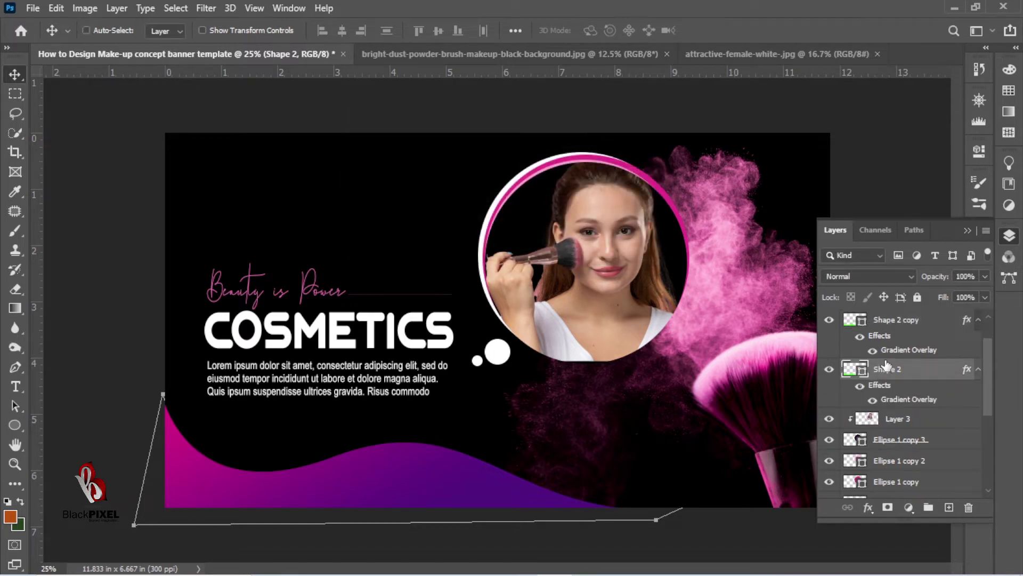
Distort the original wave by raising its upper-left corner slightly so its edge rises above the copy
{"action": "key", "text": "ctrl+t"}
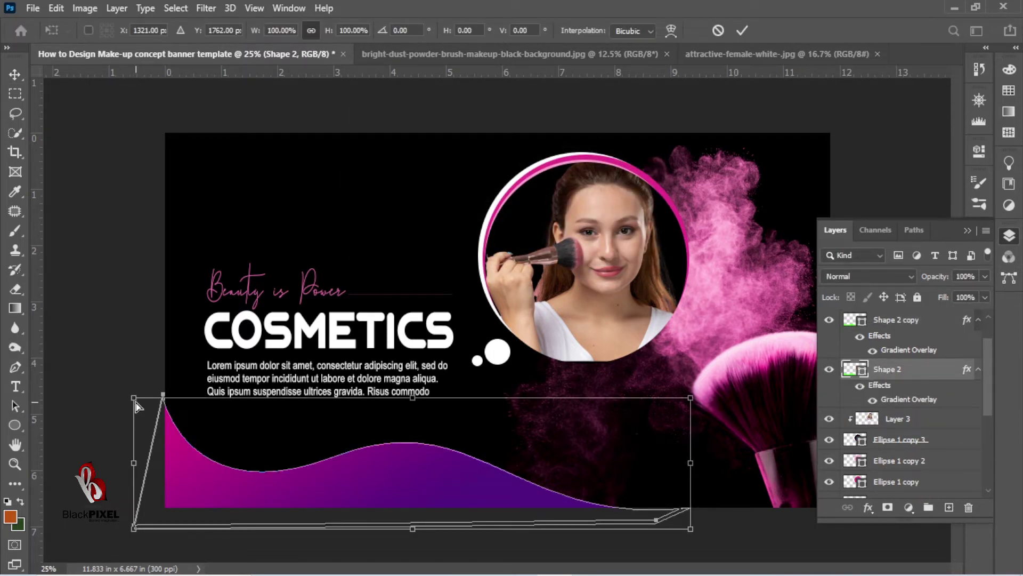
{"action": "left_click_drag", "start_coordinate": [136, 406], "coordinate": [136, 389]}
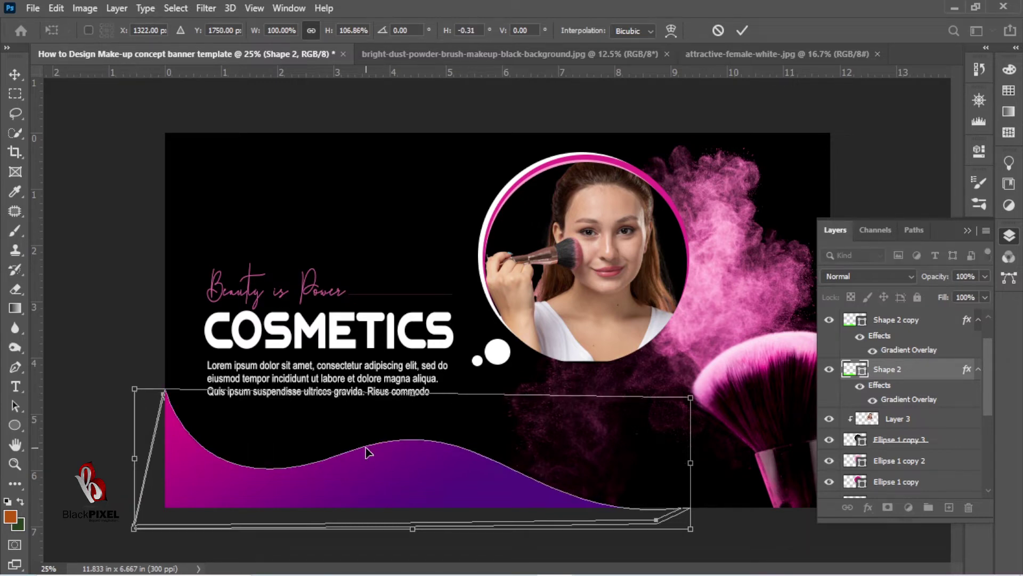
{"action": "key", "text": "Return"}
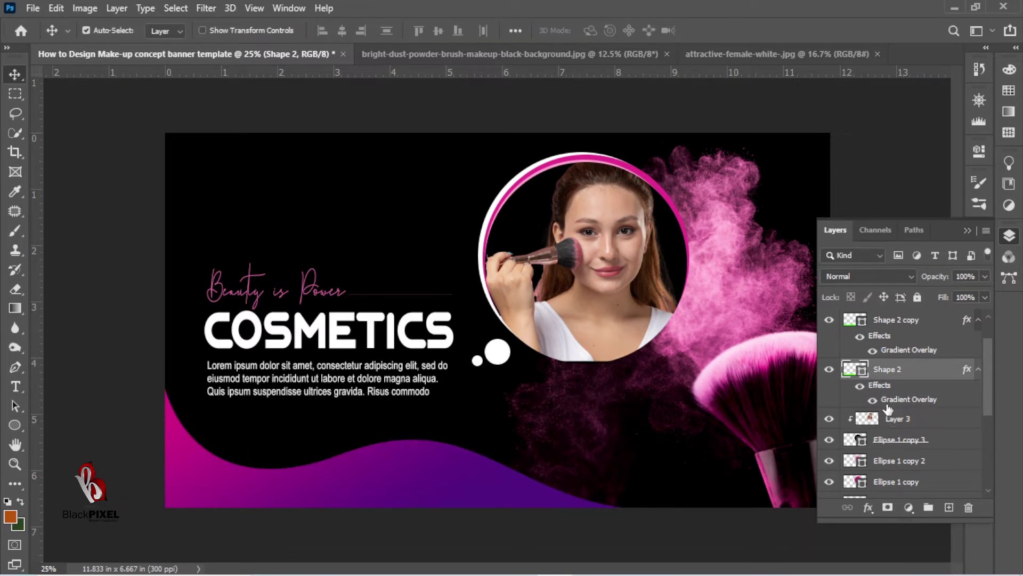
Reverse the Gradient Overlay on the original wave and deselect the layer
{"action": "double_click", "coordinate": [887, 404]}
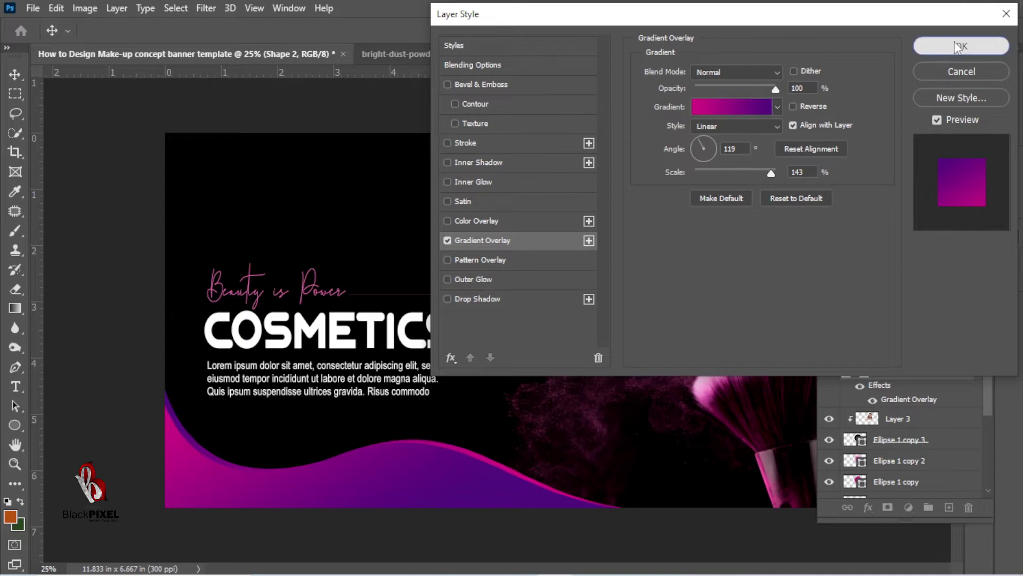
{"action": "left_click", "coordinate": [961, 46]}
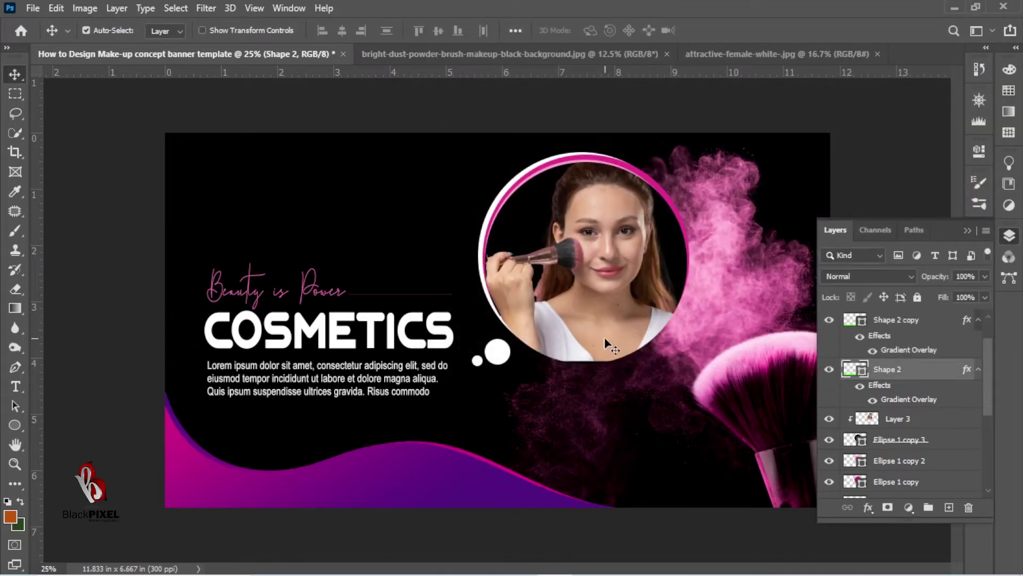
{"action": "left_click", "coordinate": [92, 321]}
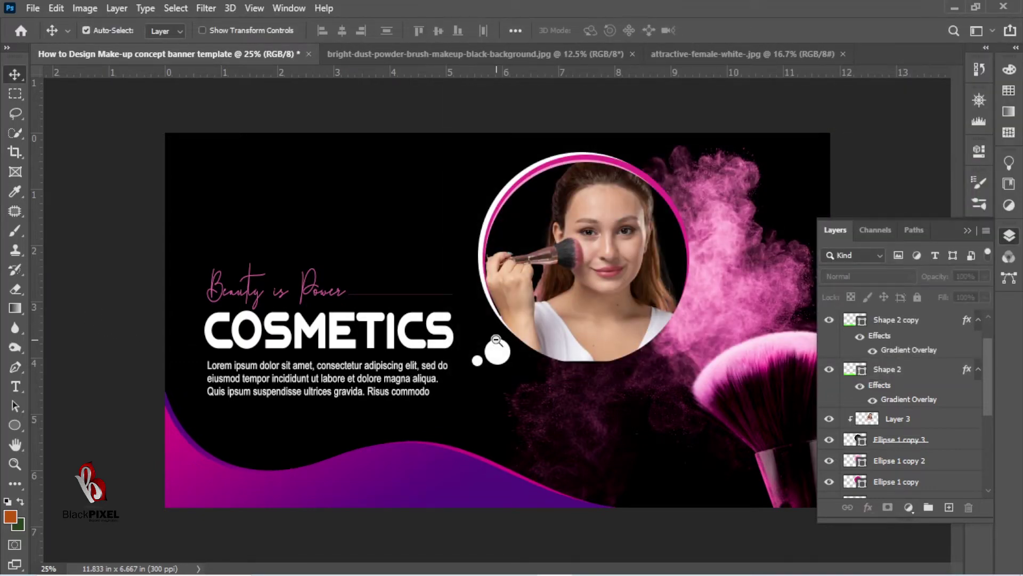
Add the text line "New Beauty Packages" in the dark area below the portrait circle
{"action": "key", "text": "ctrl+minus"}
{"action": "key", "text": "ctrl+plus"}
{"action": "key", "text": "t"}
{"action": "left_click", "coordinate": [510, 424]}
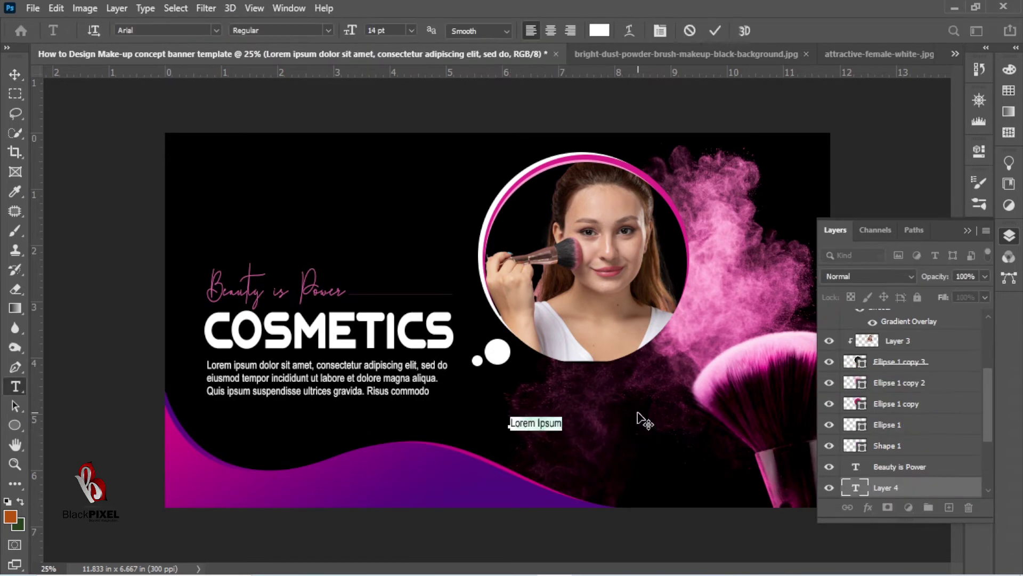
{"action": "type", "text": "New"}
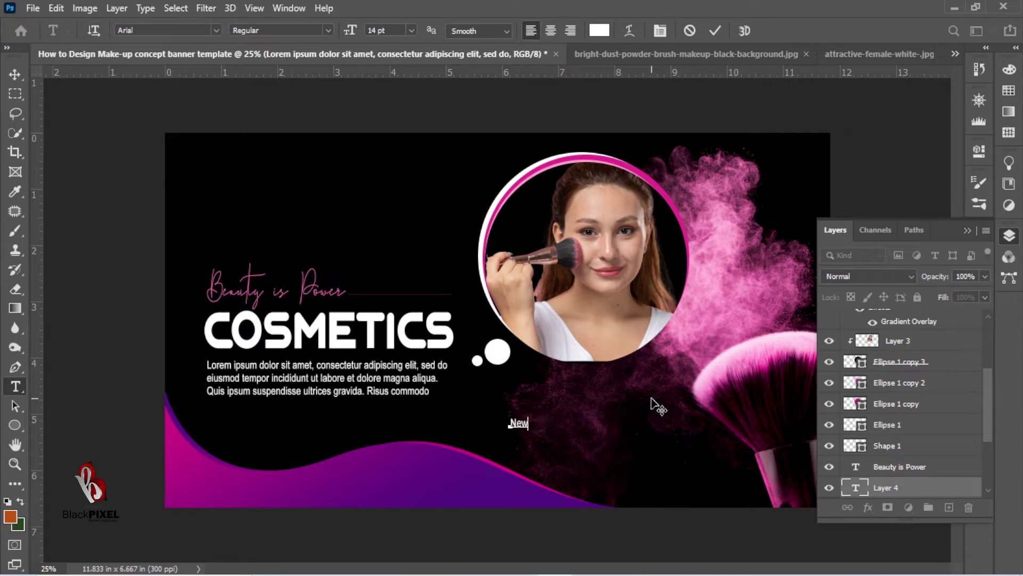
{"action": "type", "text": " Beau"}
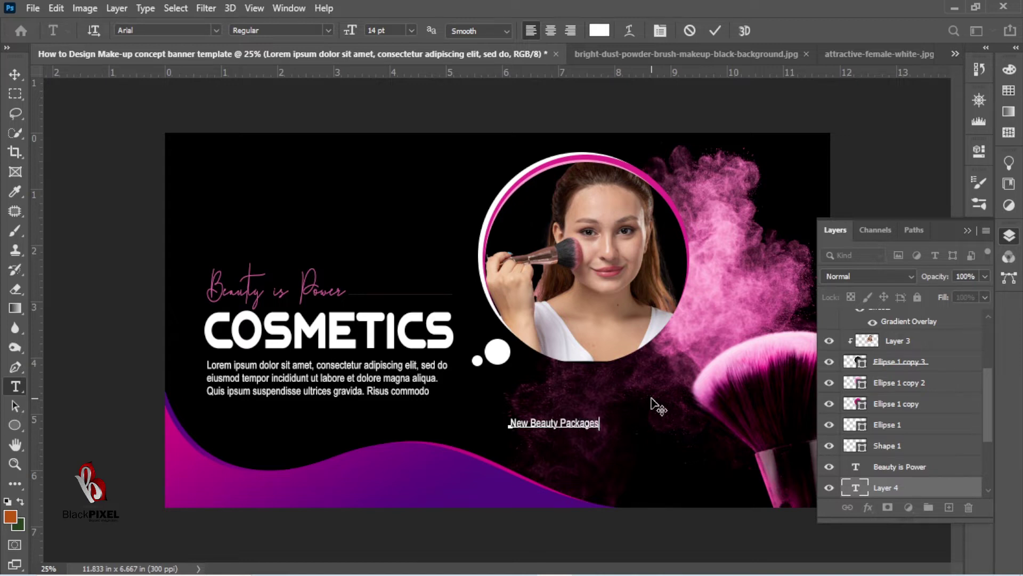
{"action": "type", "text": "ty Packages"}
Set the New Beauty Packages text to All Caps with 100% horizontal scale
{"action": "key", "text": "ctrl+a"}
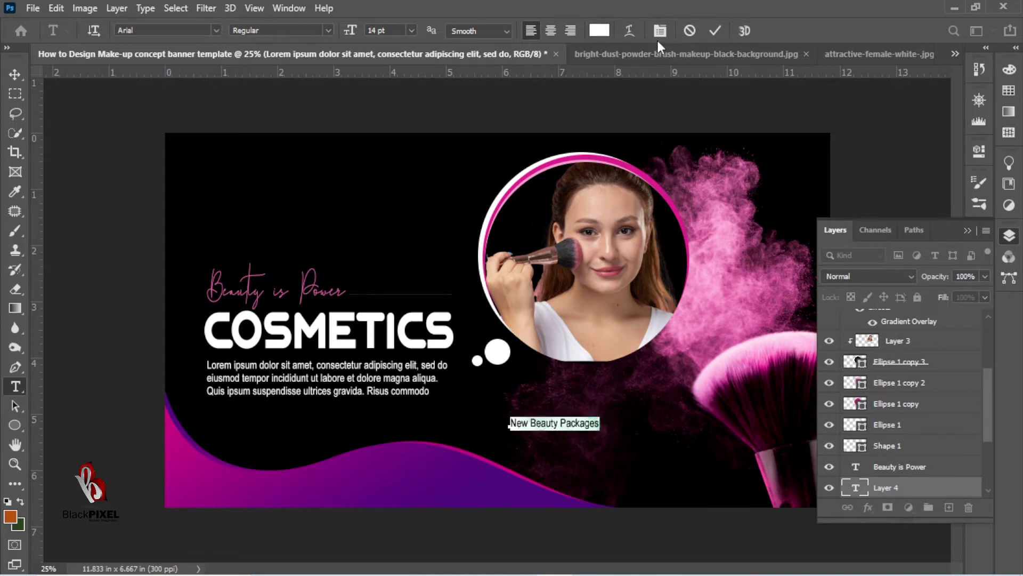
{"action": "left_click", "coordinate": [660, 31]}
{"action": "left_click", "coordinate": [856, 339]}
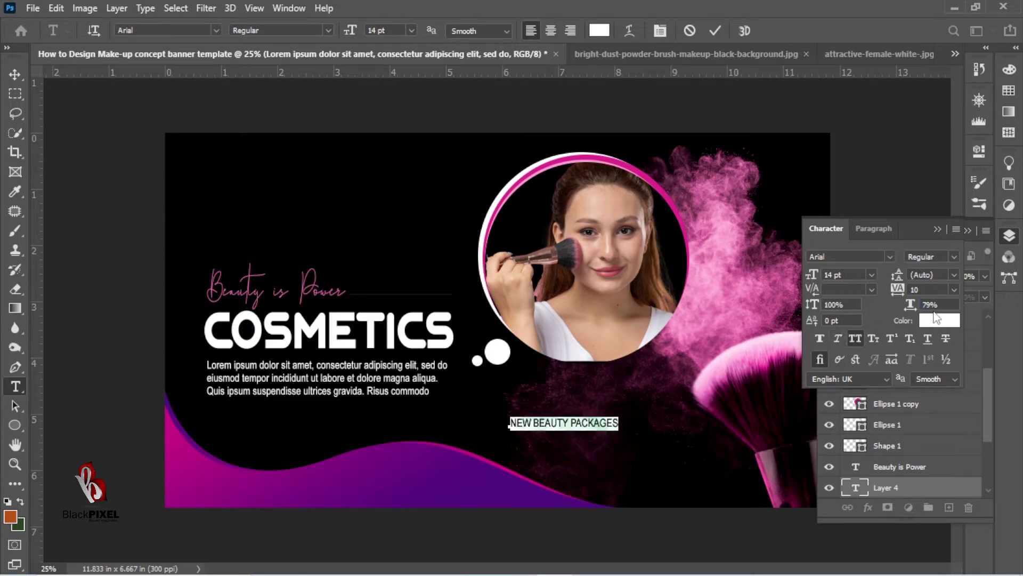
{"action": "left_click_drag", "start_coordinate": [944, 304], "coordinate": [825, 322]}
{"action": "type", "text": "100"}
{"action": "key", "text": "Return"}
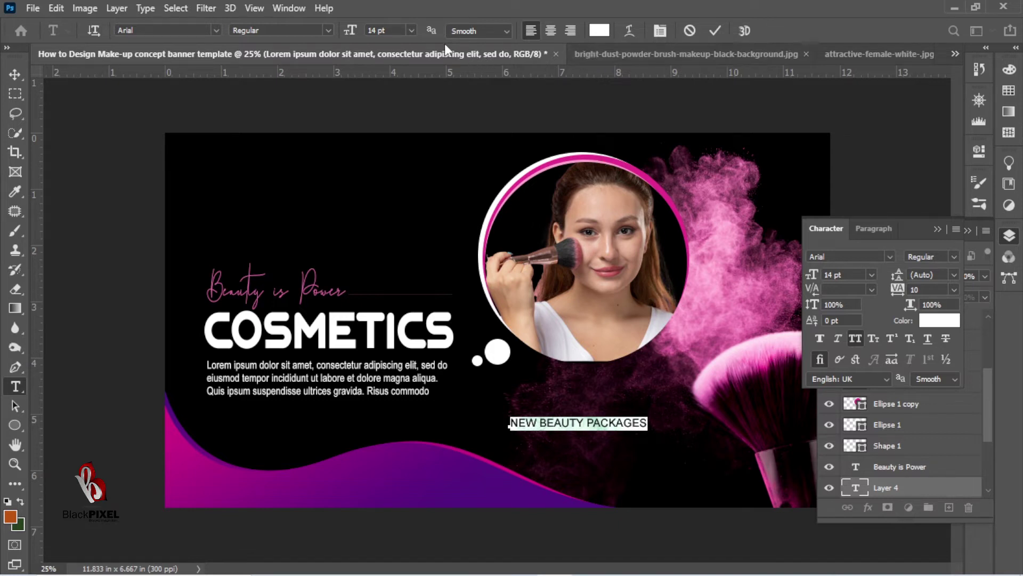
{"action": "left_click", "coordinate": [713, 30]}
{"action": "key", "text": "v"}
{"action": "key", "text": "t"}
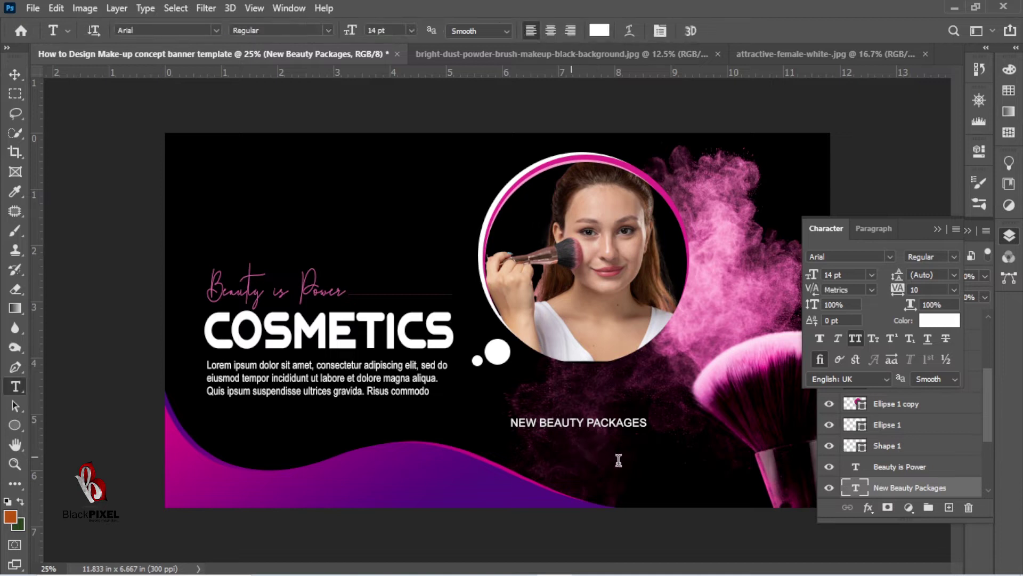
{"action": "left_click", "coordinate": [571, 456]}
{"action": "type", "text": "www"}
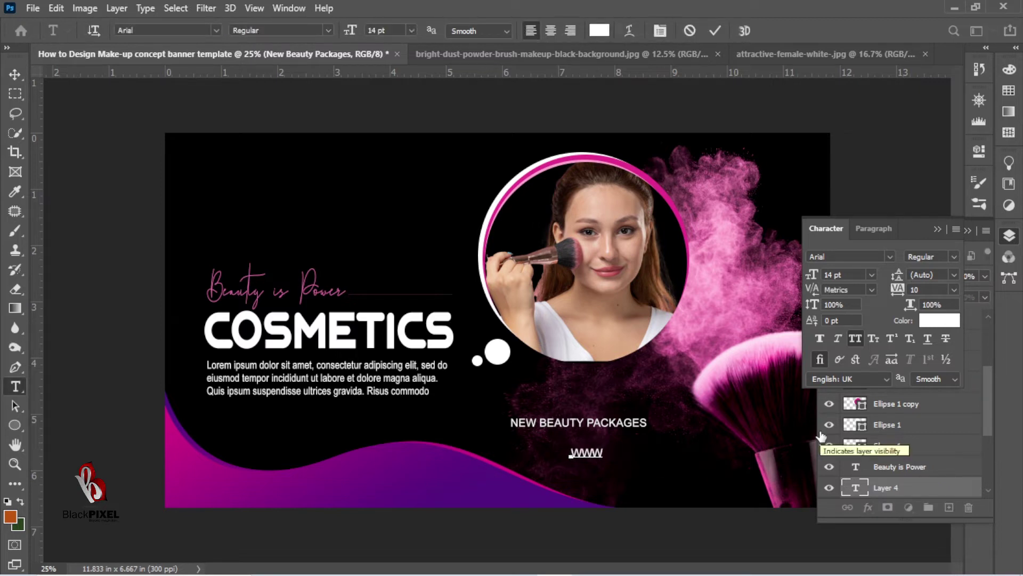
{"action": "type", "text": ".b"}
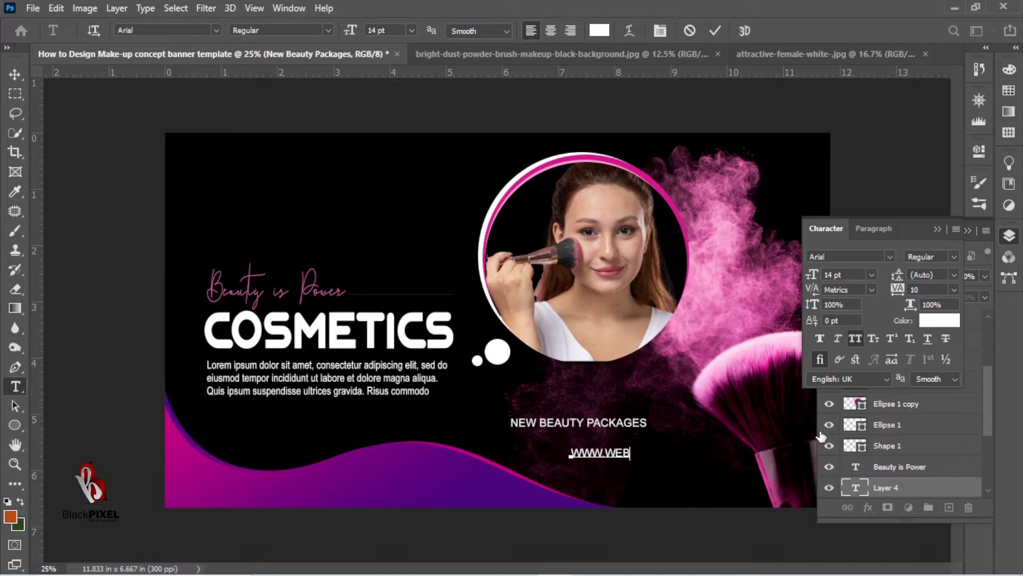
{"action": "type", "text": "ebsite.com"}
{"action": "key", "text": "ctrl+a"}
{"action": "key", "text": "ctrl+shift+k"}
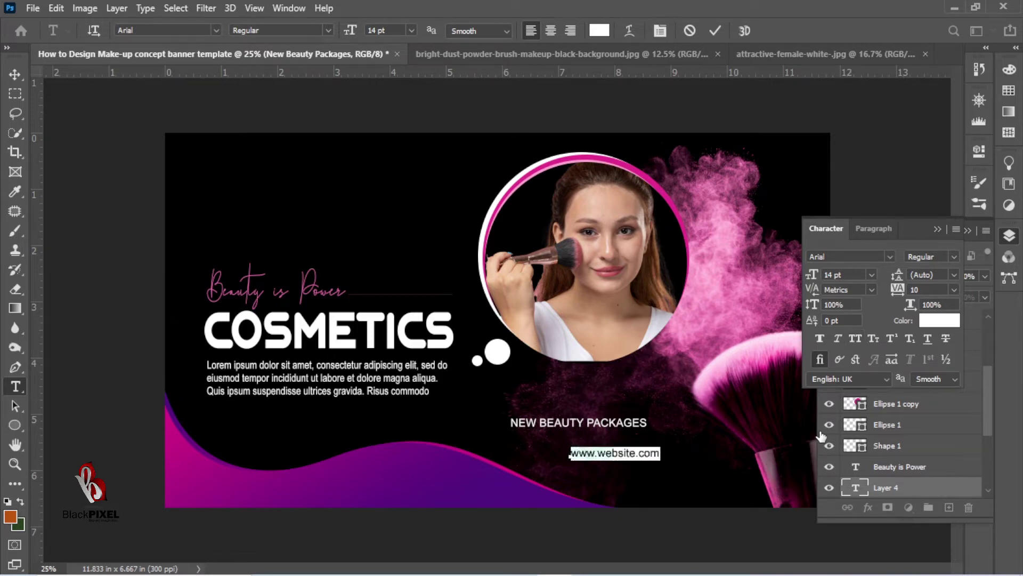
{"action": "left_click_drag", "start_coordinate": [628, 409], "coordinate": [593, 401]}
{"action": "left_click", "coordinate": [715, 31]}
{"action": "key", "text": "v"}
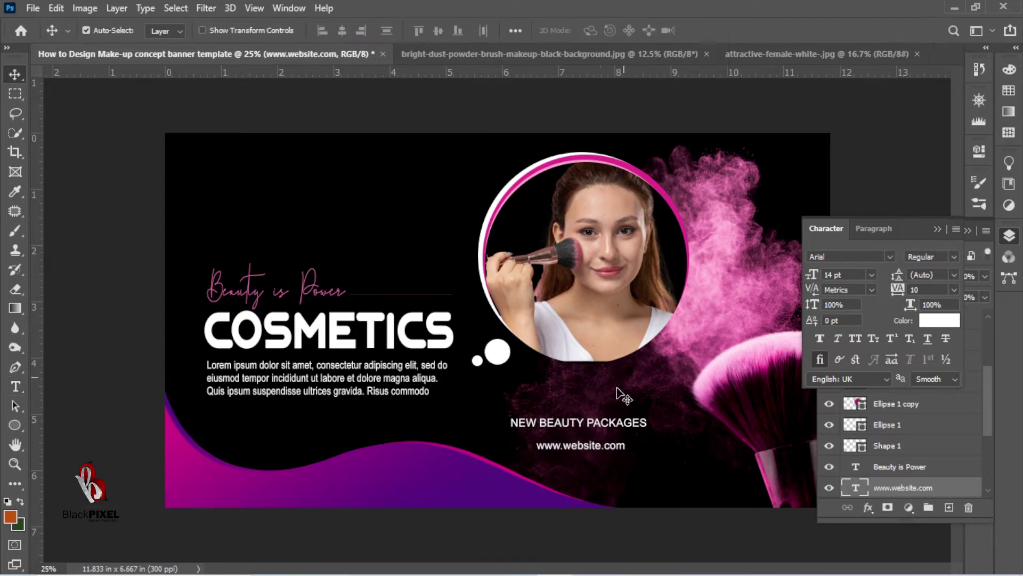
Centre the website line horizontally under the New Beauty Packages line and shift the pair slightly right
{"action": "left_click", "coordinate": [346, 35]}
{"action": "left_click", "coordinate": [598, 443]}
{"action": "mouse_move", "coordinate": [603, 427]}
{"action": "left_mouse_down"}
{"action": "mouse_move", "coordinate": [611, 437]}
{"action": "mouse_move", "coordinate": [592, 452]}
{"action": "left_mouse_up"}
{"action": "key", "text": "ctrl+z"}
{"action": "left_click", "coordinate": [603, 425]}
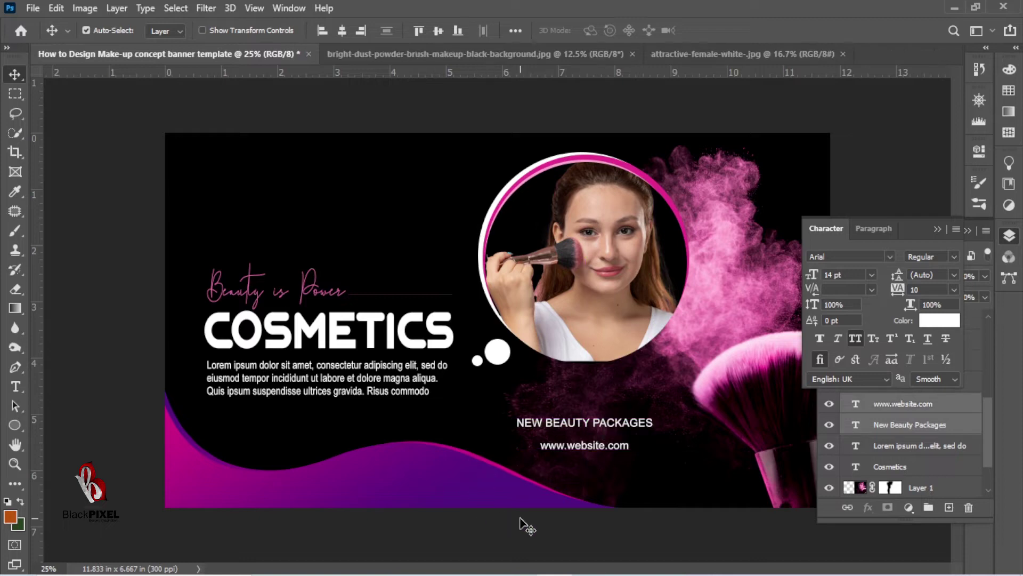
Draw a rectangle about 820 by 133 px around the New Beauty Packages line
{"action": "scroll", "coordinate": [594, 469], "scroll_direction": "up", "scroll_amount": 1}
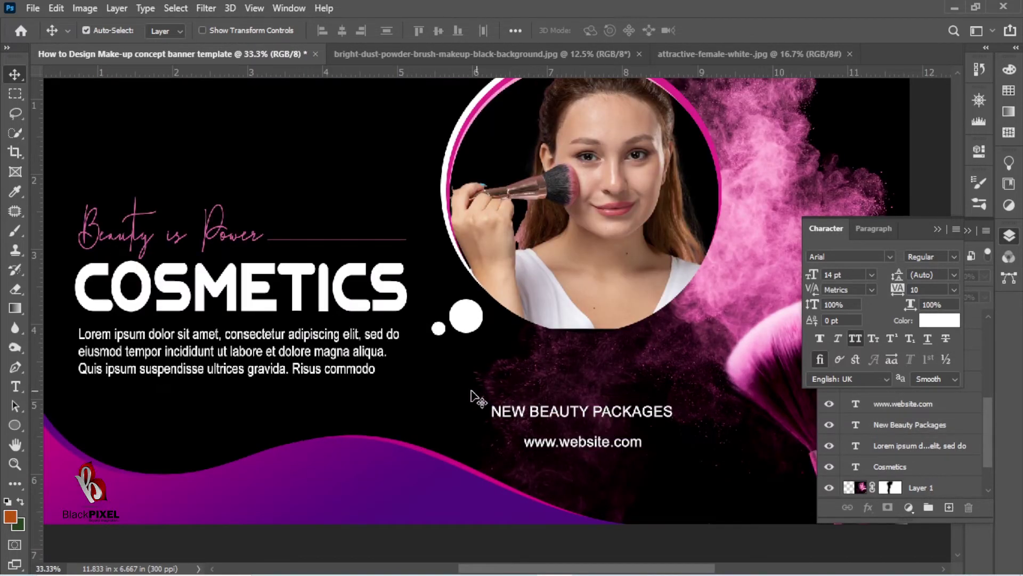
{"action": "left_click", "coordinate": [15, 424]}
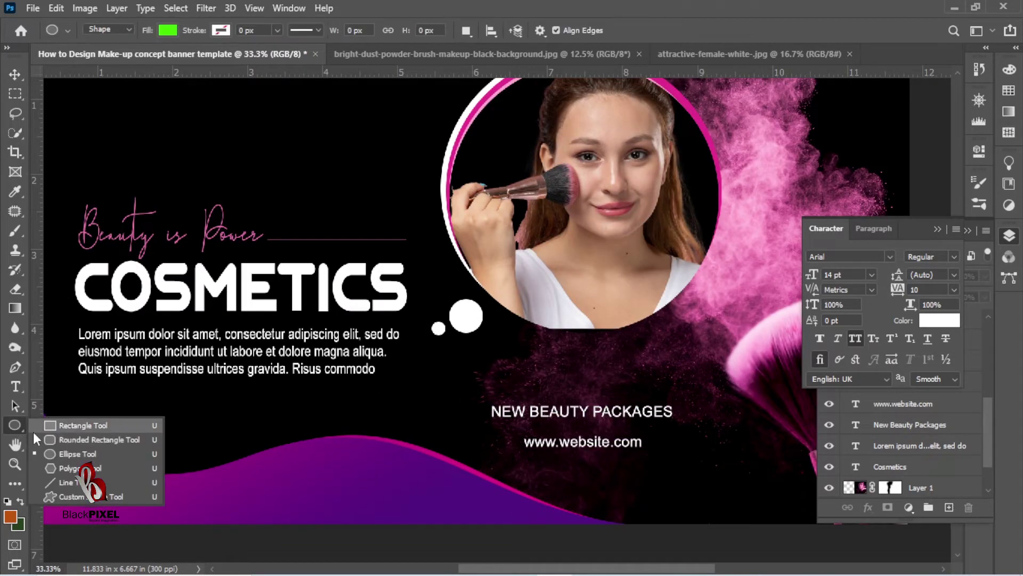
{"action": "left_click", "coordinate": [77, 425]}
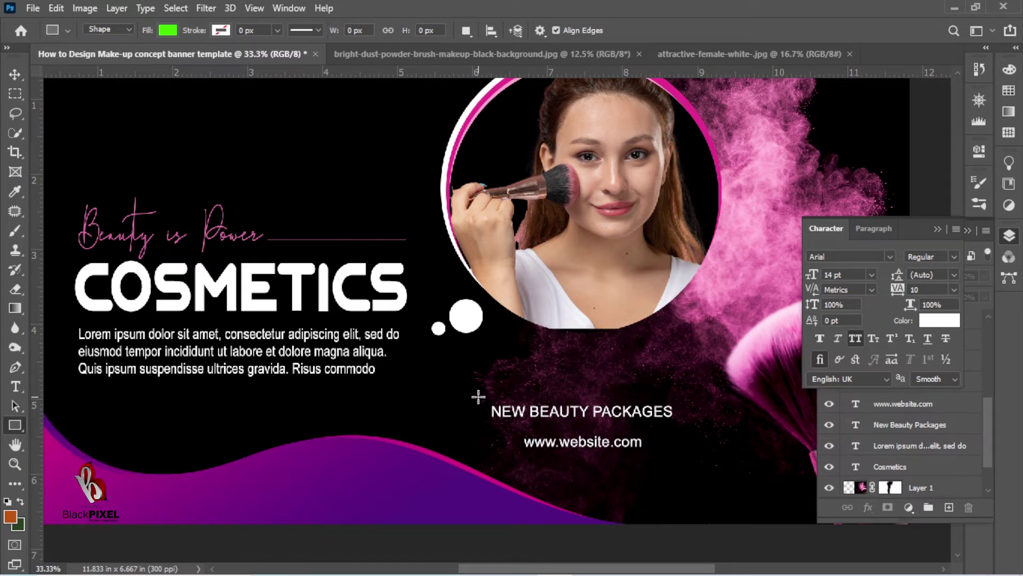
{"action": "left_click_drag", "start_coordinate": [480, 395], "coordinate": [685, 428]}
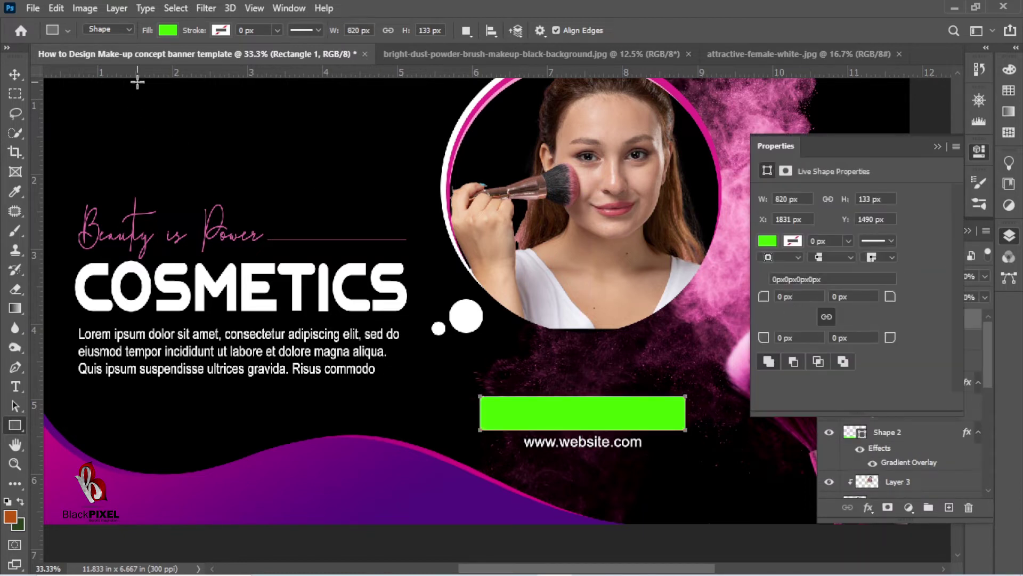
Remove the rectangle's fill and give it a light pink stroke 10 px wide
{"action": "left_click", "coordinate": [168, 30]}
{"action": "left_click", "coordinate": [80, 59]}
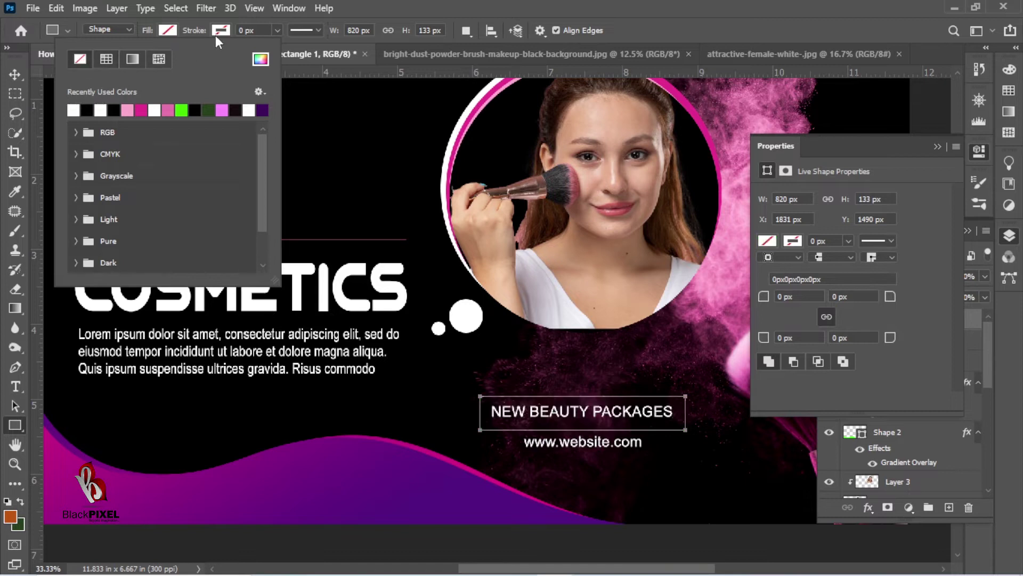
{"action": "left_click", "coordinate": [220, 30]}
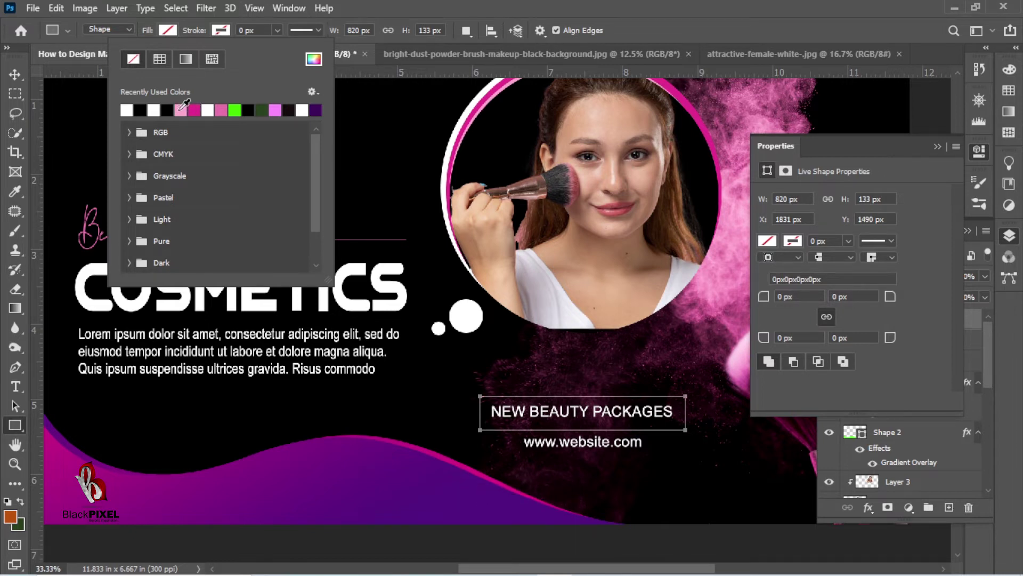
{"action": "left_click", "coordinate": [181, 109]}
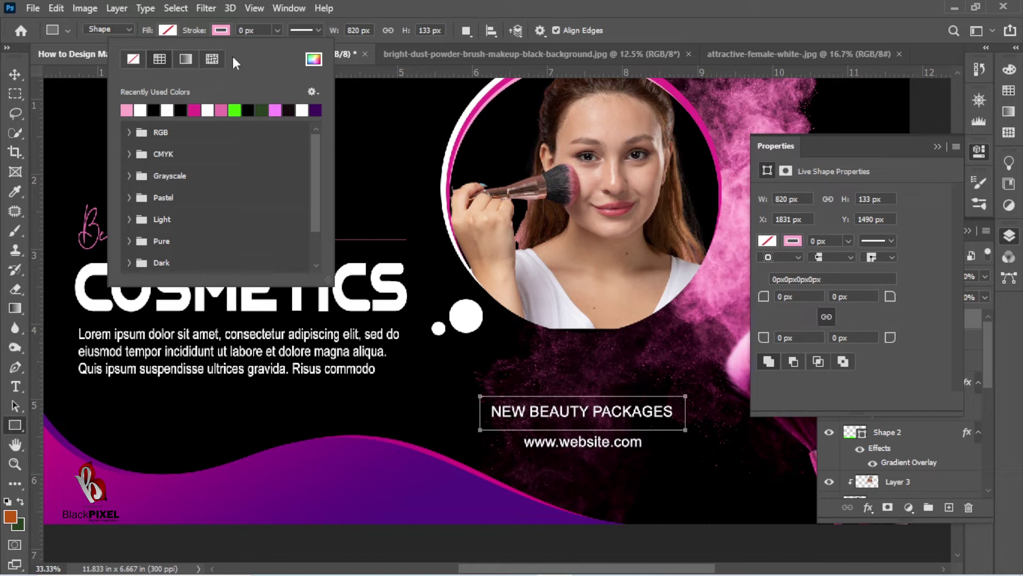
{"action": "left_click_drag", "start_coordinate": [259, 31], "coordinate": [197, 36]}
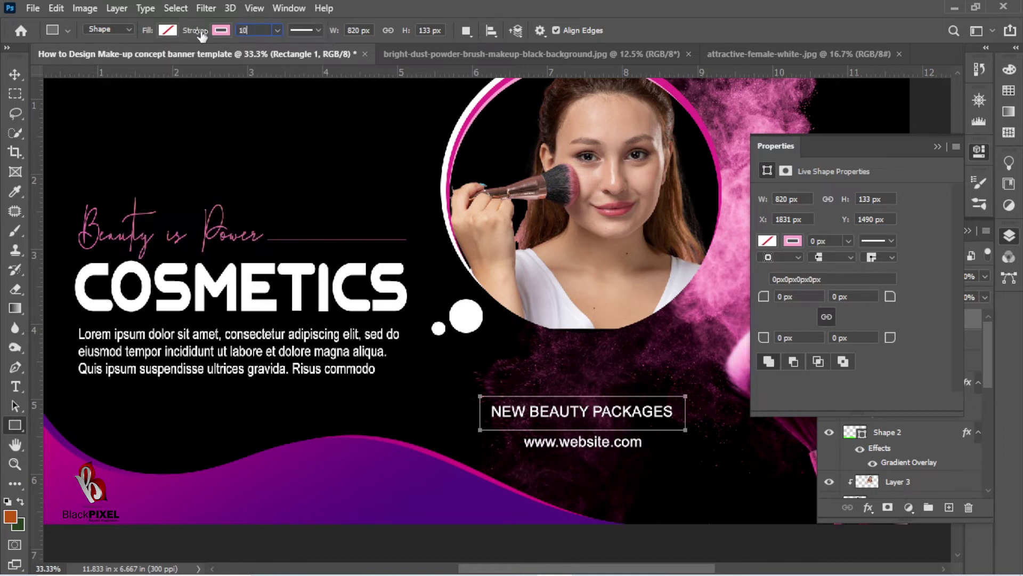
{"action": "key", "text": "Return"}
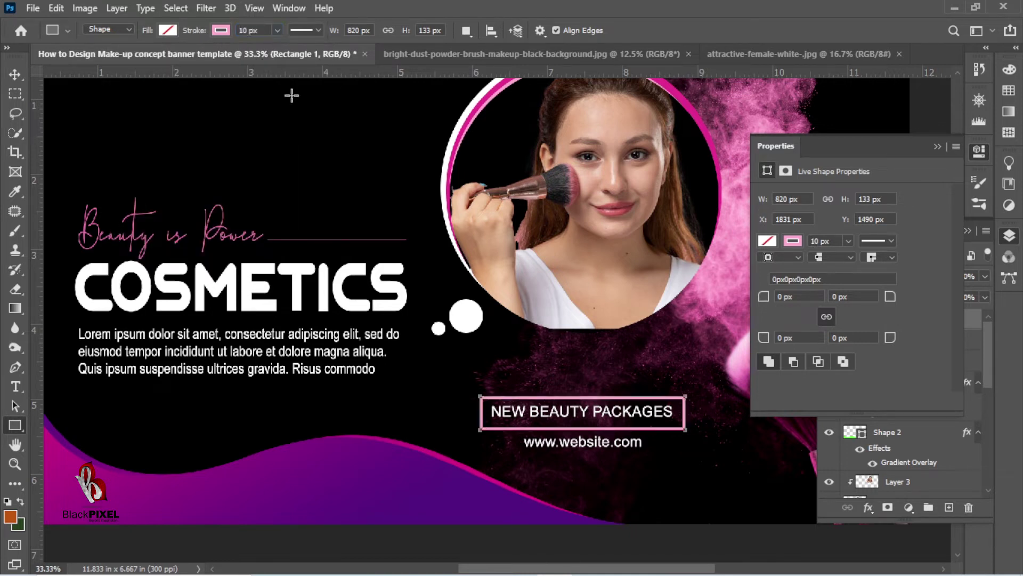
Round all four corners of the rectangle to a 21 px radius
{"action": "left_click_drag", "start_coordinate": [766, 300], "coordinate": [776, 298]}
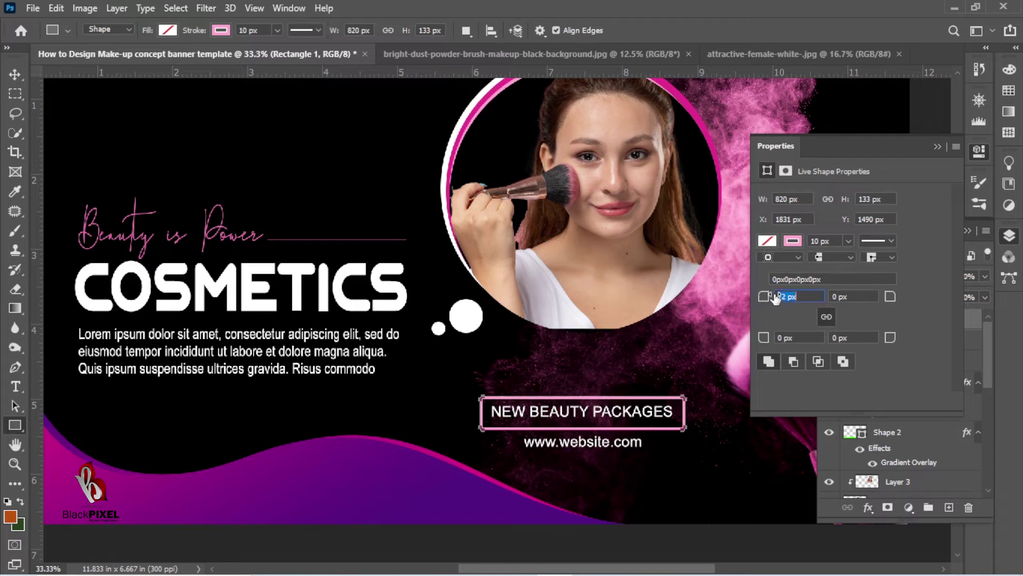
{"action": "type", "text": "21"}
{"action": "key", "text": "Return"}
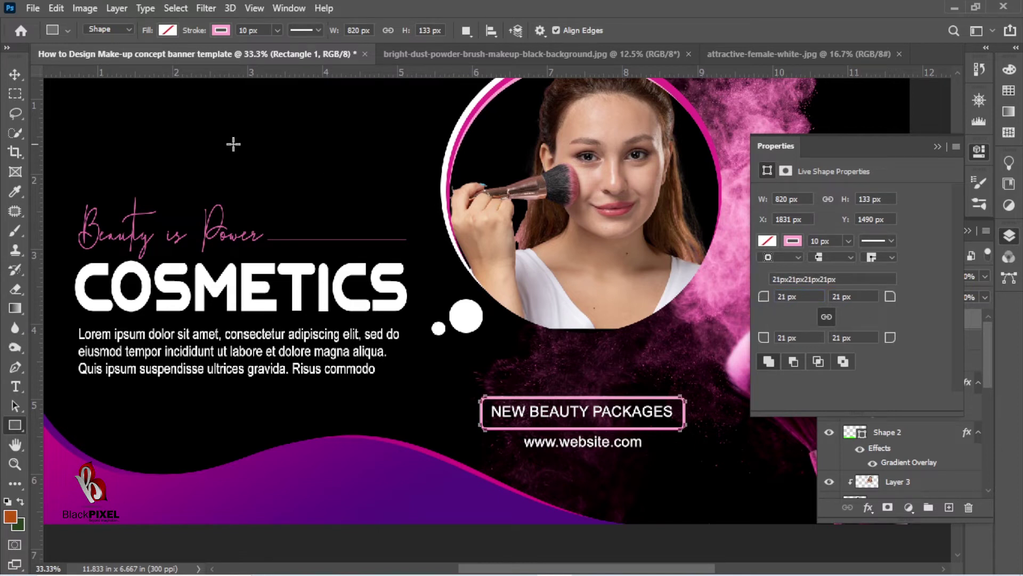
Nudge the rounded rectangle up 6 px and align it with the New Beauty Packages text on their horizontal centres
{"action": "left_click", "coordinate": [15, 74]}
{"action": "key", "text": "Up"}
{"action": "key", "text": "Up"}
{"action": "key", "text": "Up"}
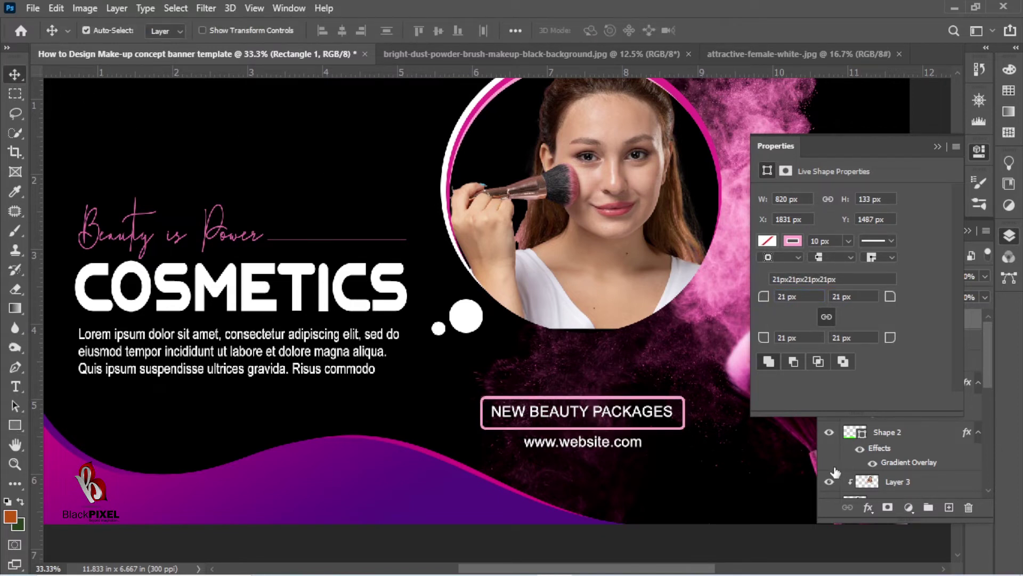
{"action": "key", "text": "Up"}
{"action": "key", "text": "Up"}
{"action": "key", "text": "Up"}
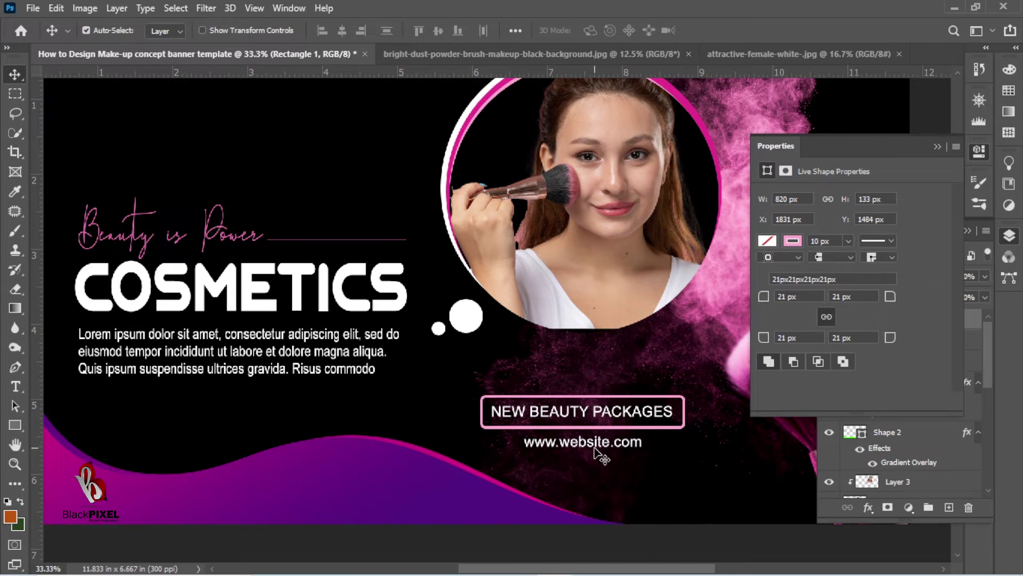
{"action": "left_click", "coordinate": [606, 411], "text": "shift"}
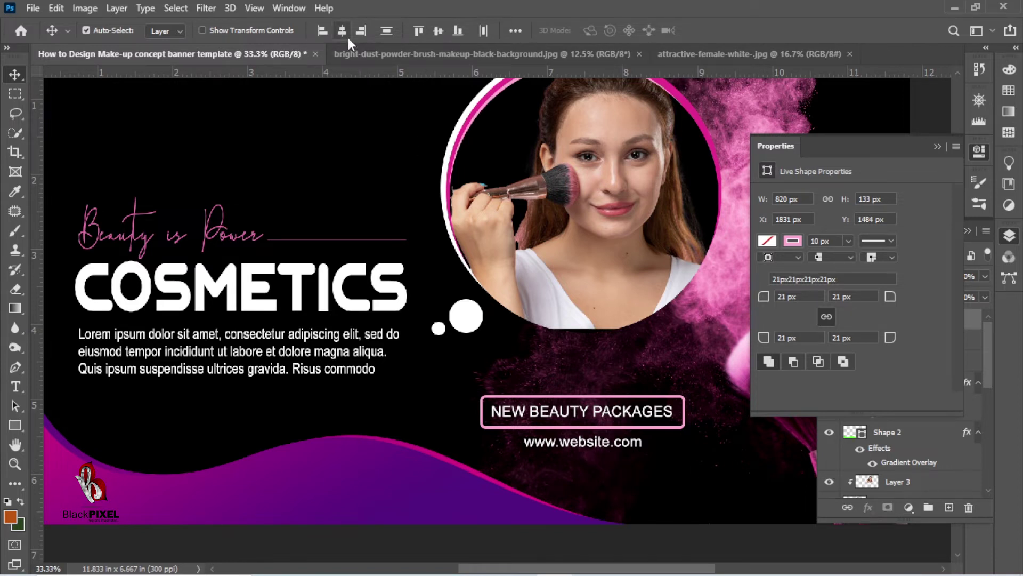
{"action": "left_click", "coordinate": [345, 35]}
{"action": "left_click", "coordinate": [521, 518]}
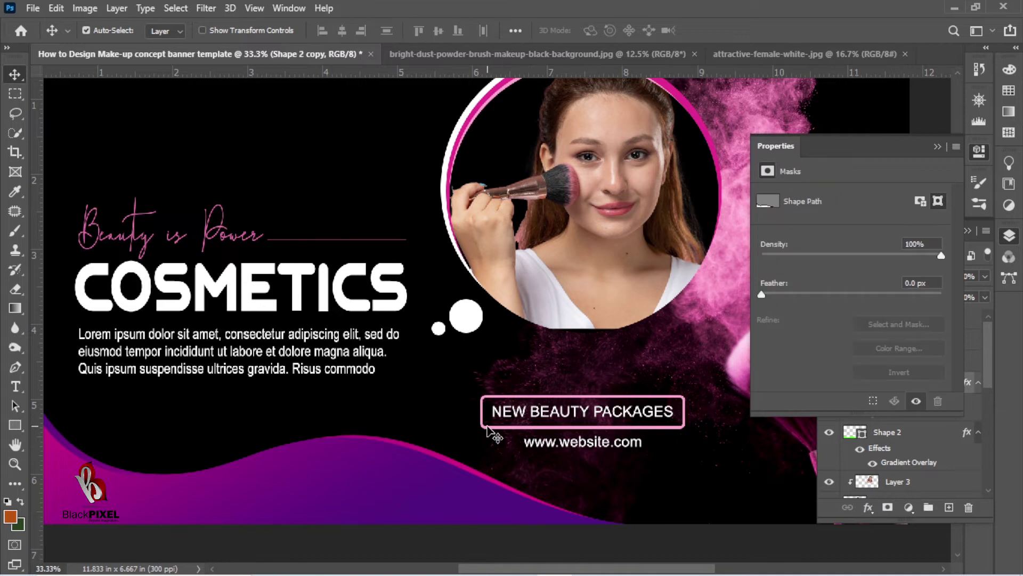
Set the rounded rectangle's stroke width to 8 px
{"action": "left_click", "coordinate": [488, 426]}
{"action": "key", "text": "t"}
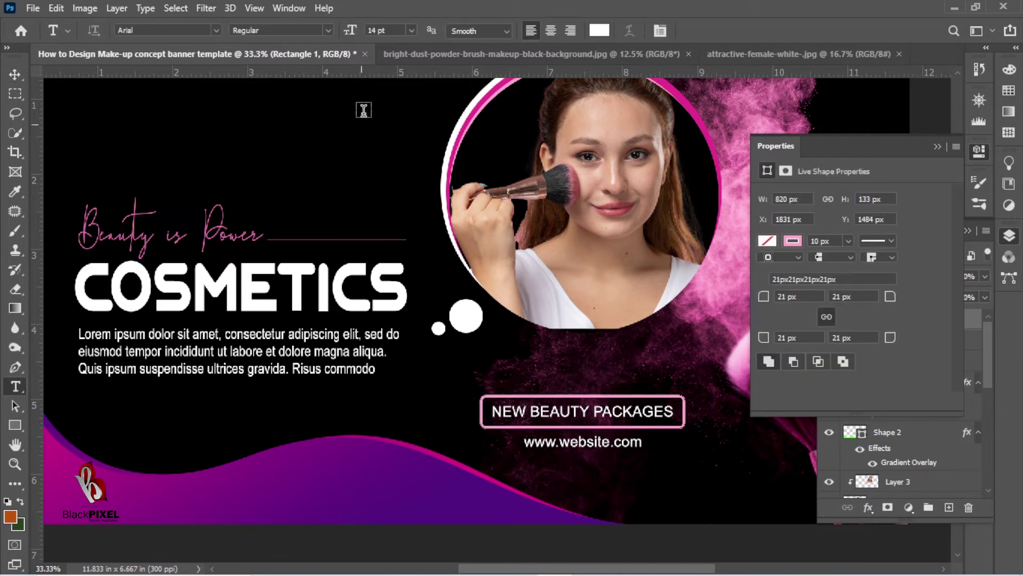
{"action": "key", "text": "u"}
{"action": "left_click", "coordinate": [266, 31]}
{"action": "type", "text": "8"}
{"action": "key", "text": "Return"}
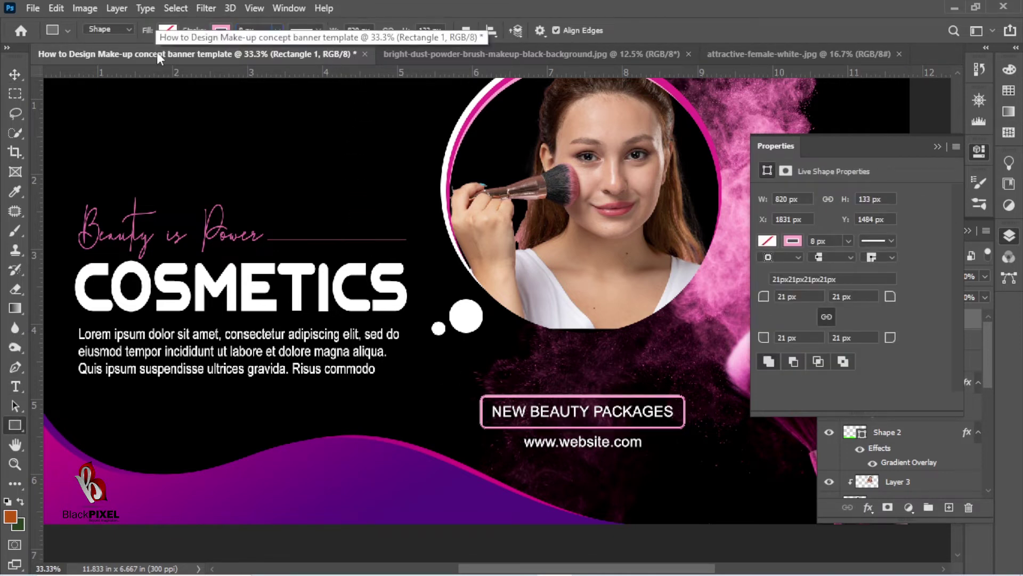
Set the rounded rectangle's stroke width to 7 px
{"action": "left_click", "coordinate": [250, 33]}
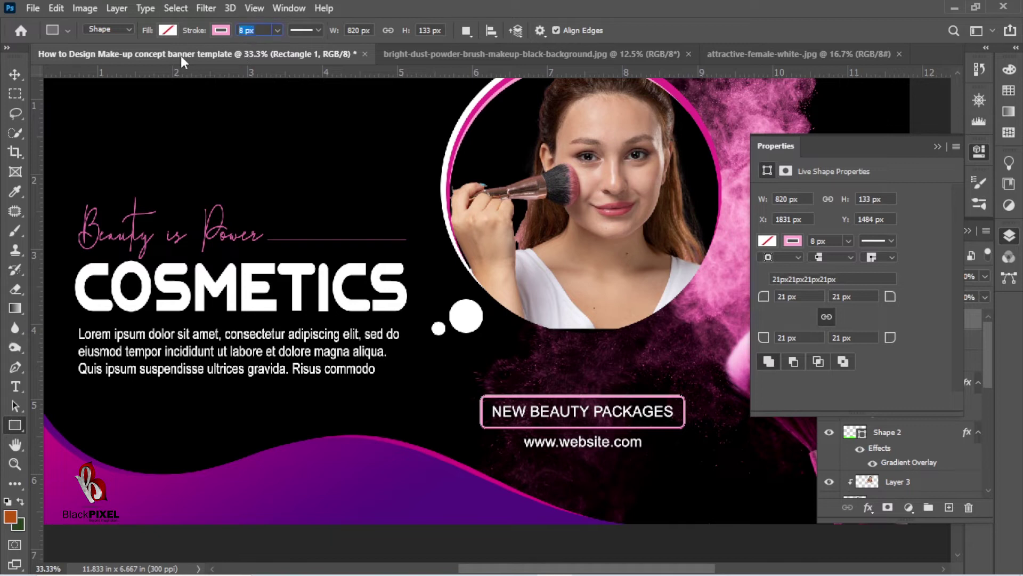
{"action": "type", "text": "7"}
{"action": "key", "text": "Return"}
Copy the purple wave's gradient overlay layer style and paste it onto the rounded rectangle around New Beauty Packages
{"action": "left_click", "coordinate": [15, 74]}
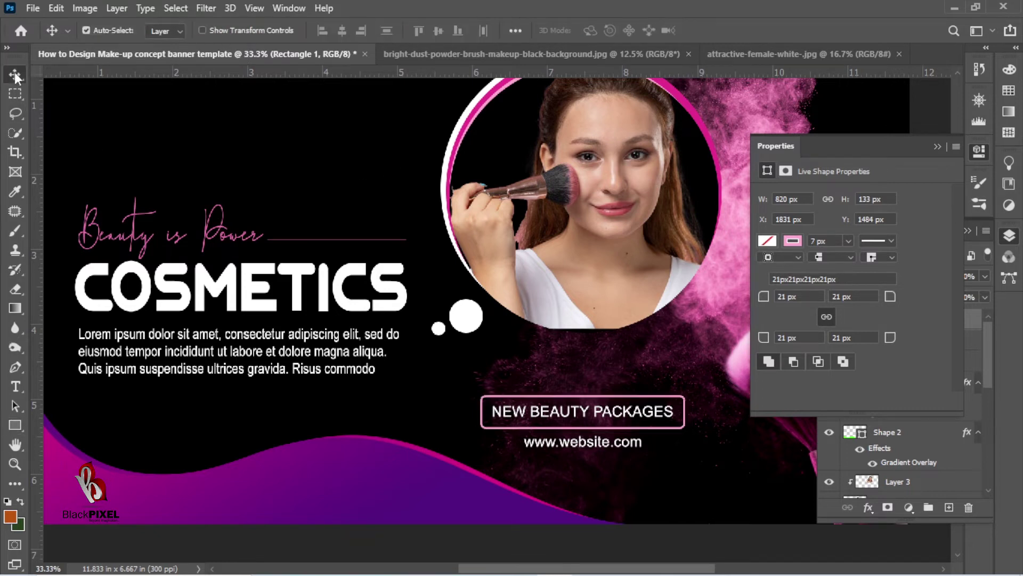
{"action": "left_click", "coordinate": [369, 510]}
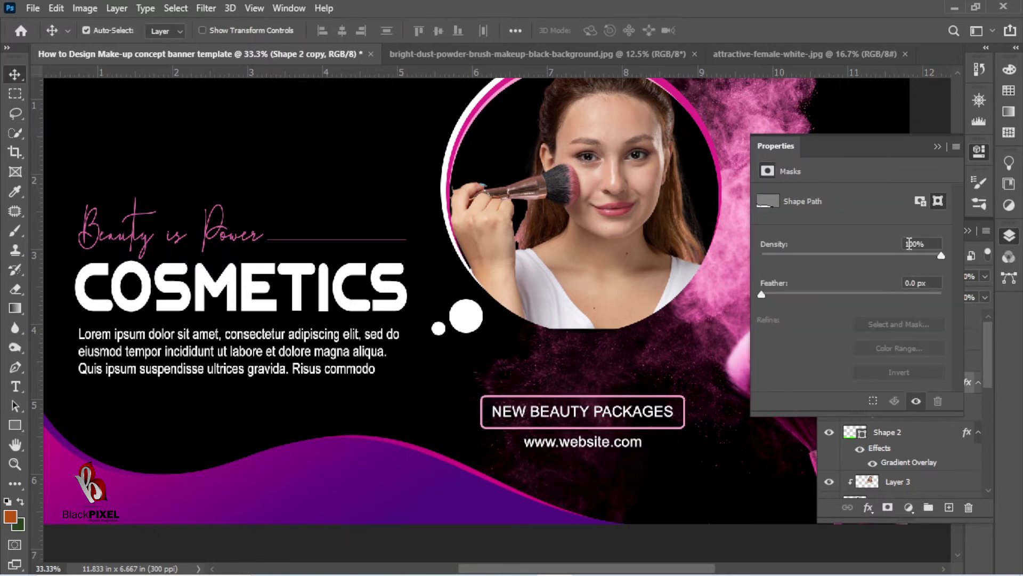
{"action": "left_click", "coordinate": [776, 147]}
{"action": "right_click", "coordinate": [904, 393]}
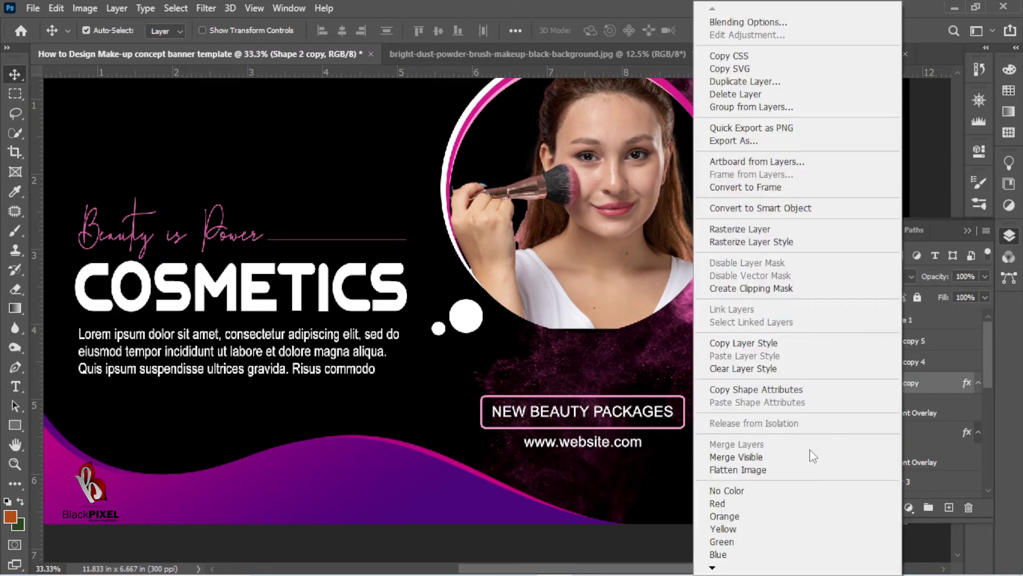
{"action": "left_click", "coordinate": [746, 343]}
{"action": "left_click", "coordinate": [696, 427]}
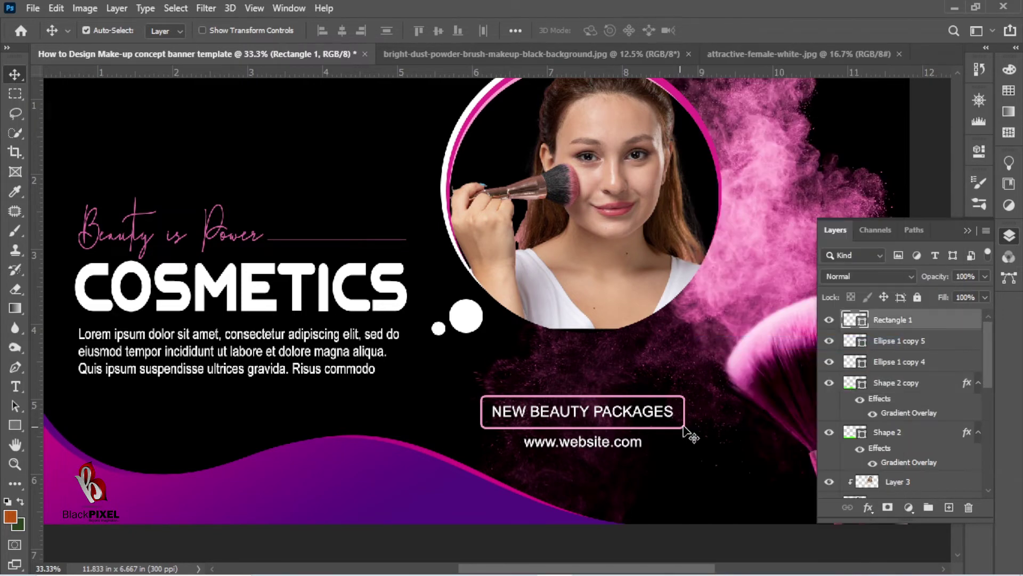
{"action": "right_click", "coordinate": [891, 324]}
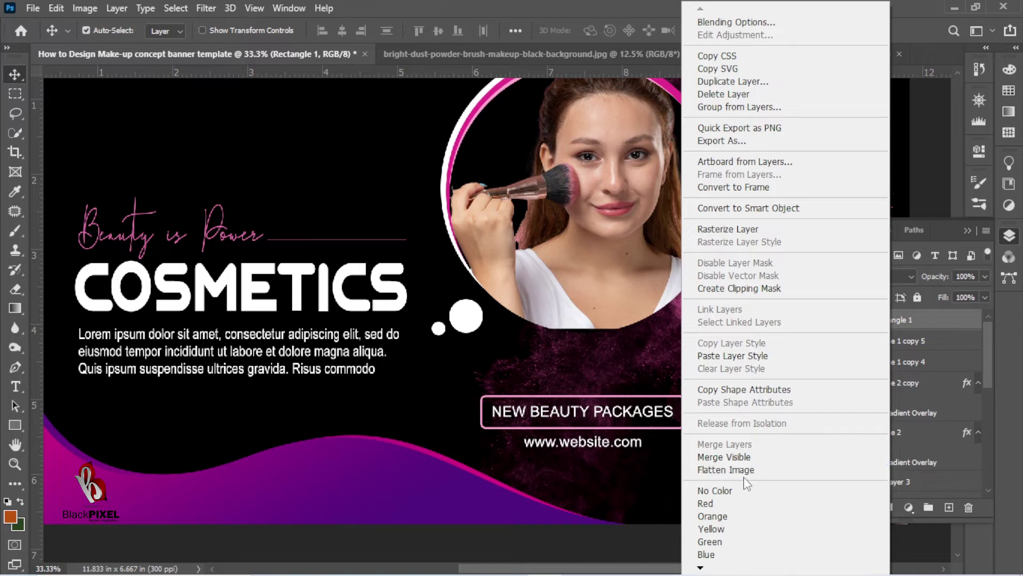
{"action": "left_click", "coordinate": [767, 355]}
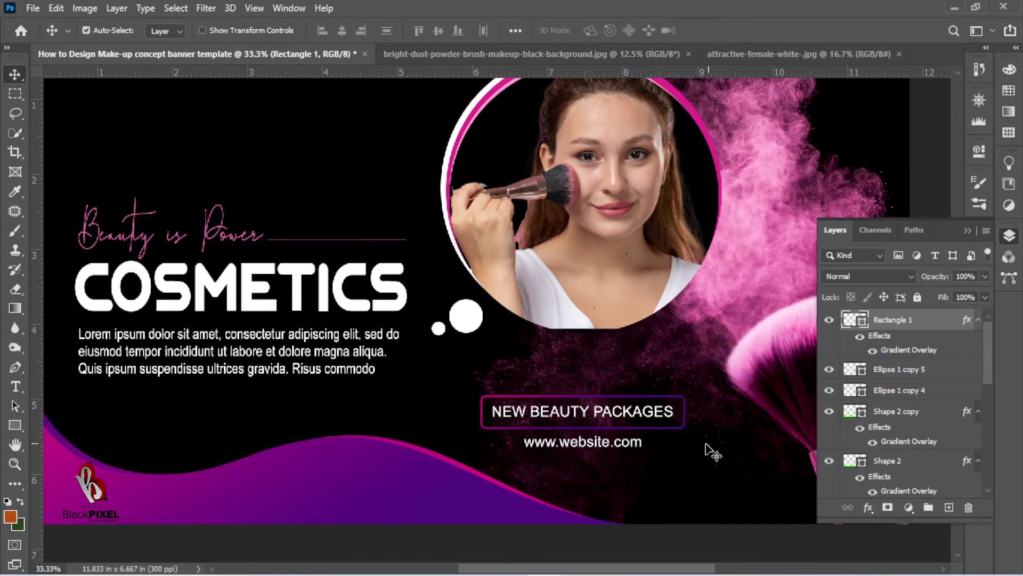
Draw a six-sided polygon about 697 by 679 px across the banner's upper edge, above the Beauty is Power heading
{"action": "left_click", "coordinate": [635, 472]}
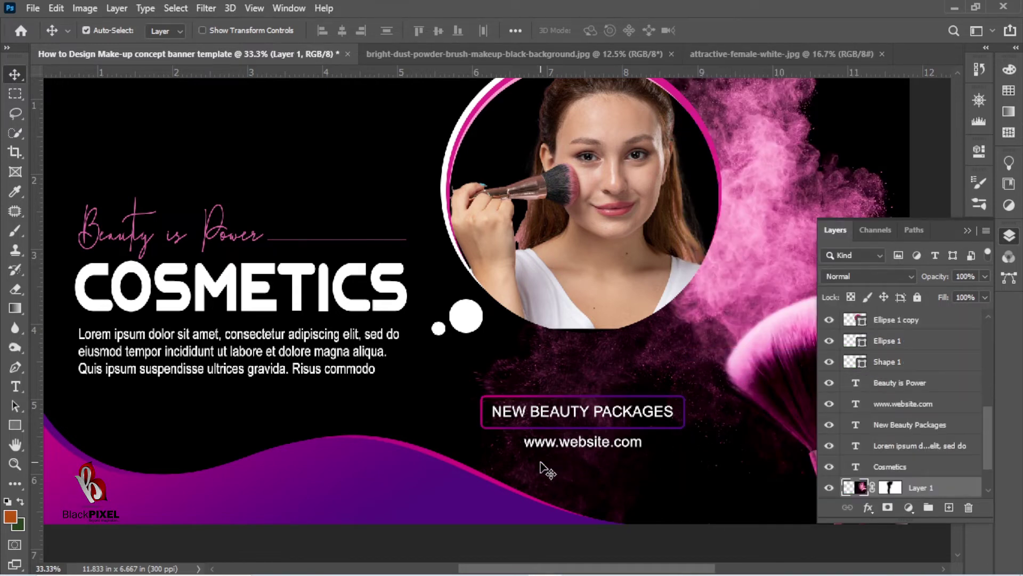
{"action": "left_click_drag", "start_coordinate": [283, 424], "coordinate": [425, 414]}
{"action": "key", "text": "ctrl+minus"}
{"action": "key", "text": "ctrl+minus"}
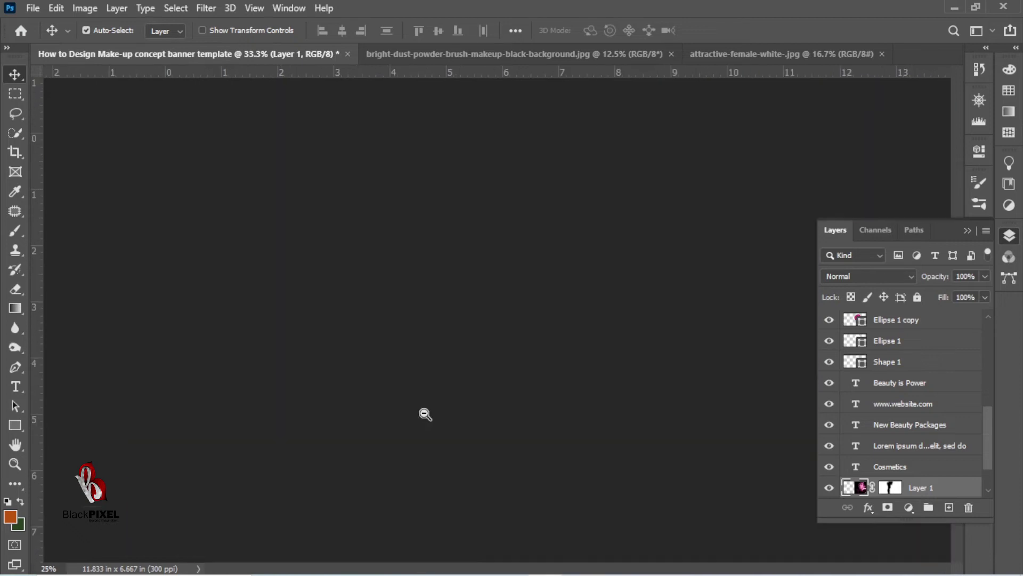
{"action": "key", "text": "ctrl+plus"}
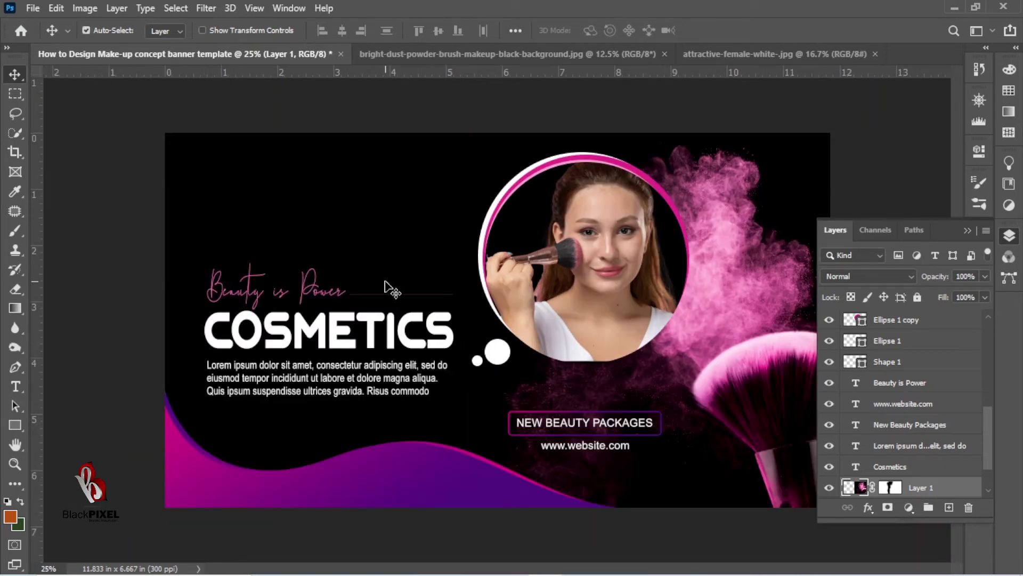
{"action": "left_click", "coordinate": [15, 425]}
{"action": "left_click", "coordinate": [72, 468]}
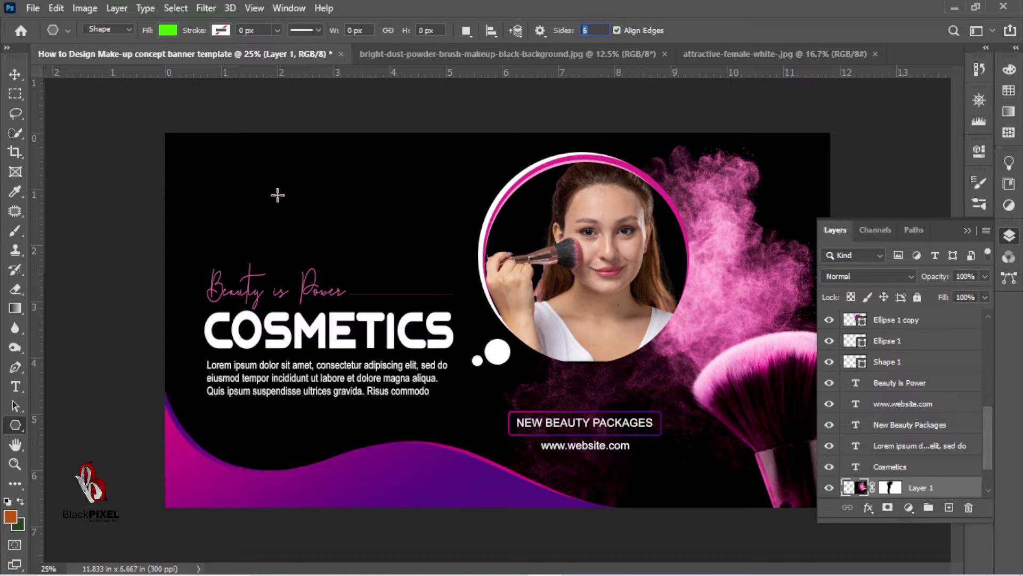
{"action": "left_click_drag", "start_coordinate": [315, 156], "coordinate": [362, 207]}
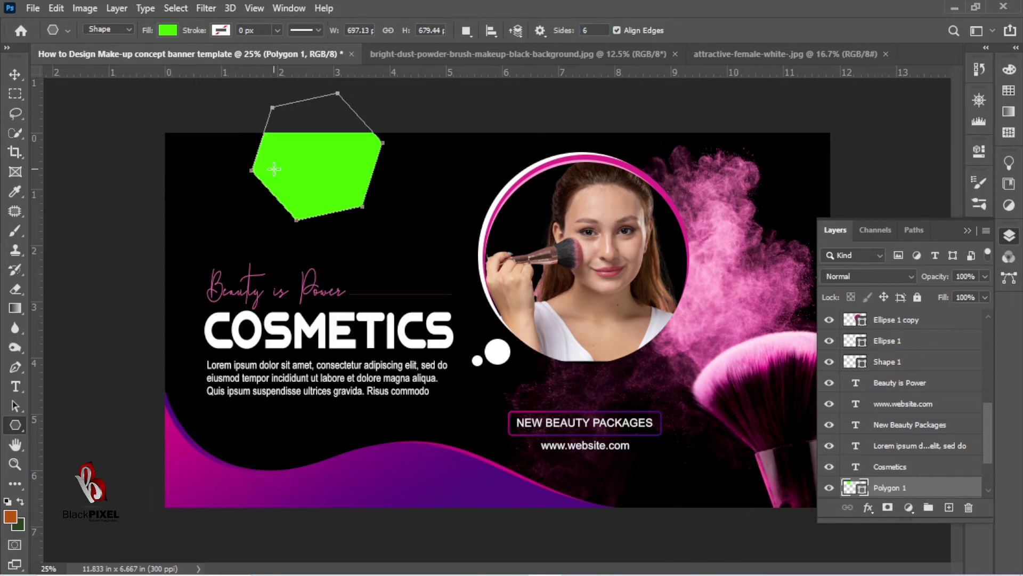
Remove the hexagon's fill and give it a white stroke 5 px wide
{"action": "left_click", "coordinate": [169, 30]}
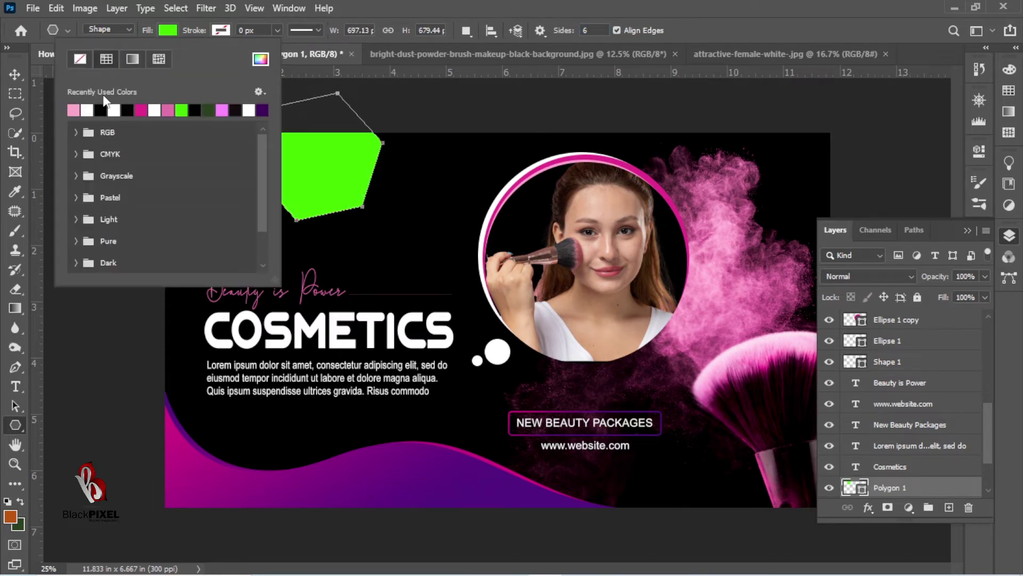
{"action": "left_click", "coordinate": [81, 62]}
{"action": "left_click", "coordinate": [220, 32]}
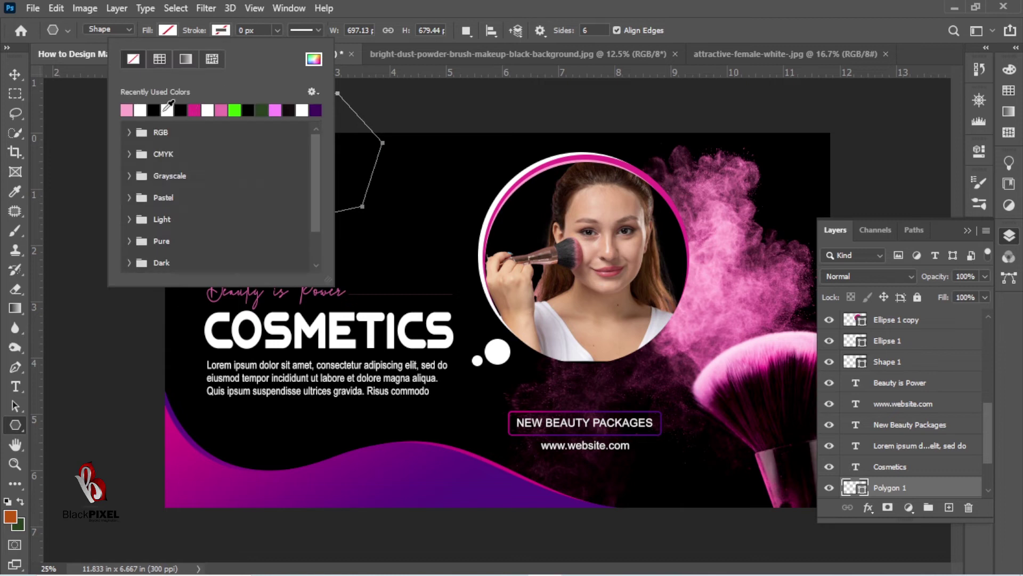
{"action": "left_click", "coordinate": [167, 109]}
{"action": "left_click", "coordinate": [256, 29]}
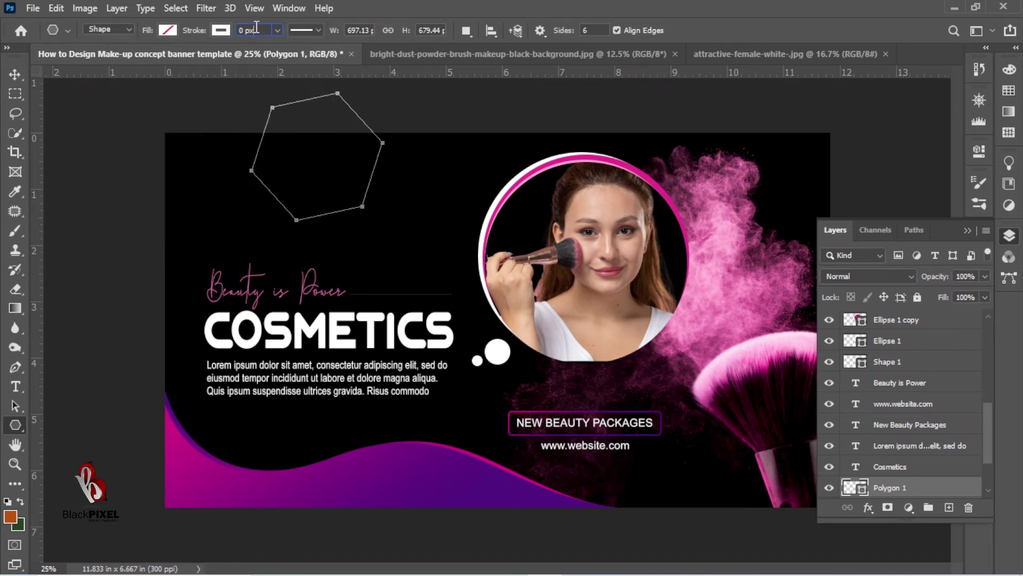
{"action": "type", "text": "5"}
{"action": "key", "text": "Return"}
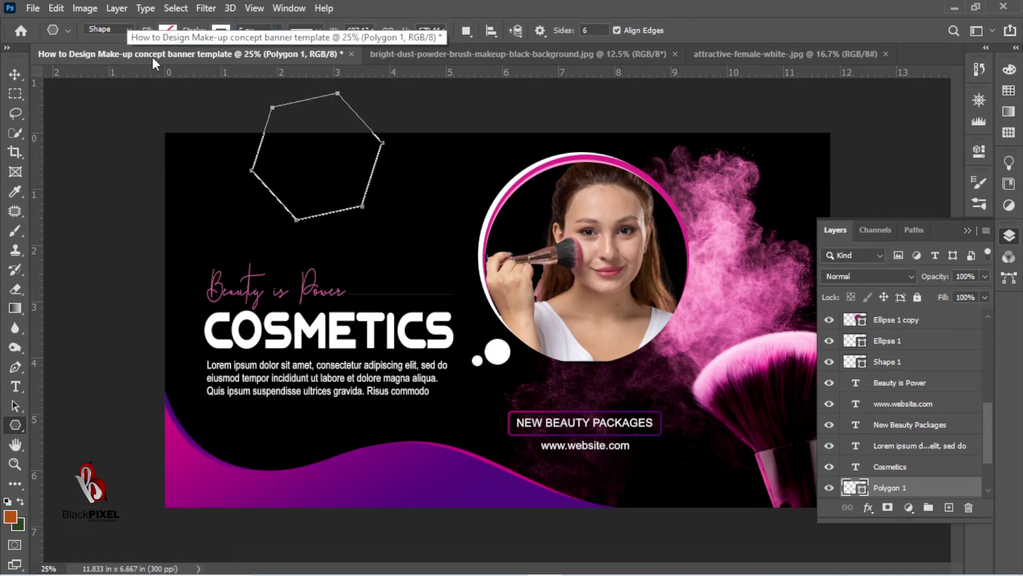
Scale the hexagon down to about 38% and place it in the empty area above the Beauty is Power heading
{"action": "left_click", "coordinate": [14, 74]}
{"action": "key", "text": "ctrl+t"}
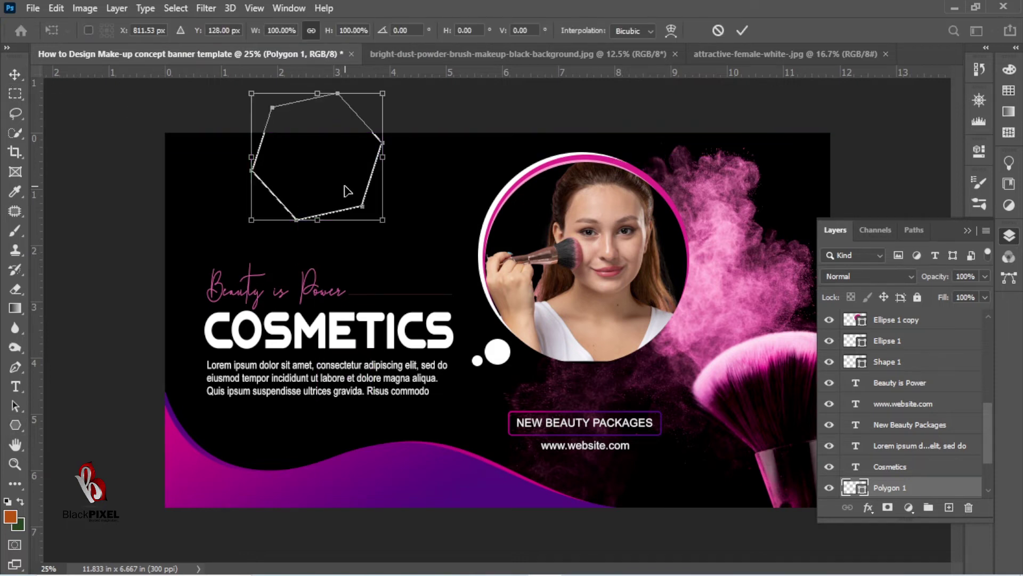
{"action": "left_click_drag", "start_coordinate": [368, 210], "coordinate": [404, 227]}
{"action": "left_click_drag", "start_coordinate": [441, 128], "coordinate": [373, 218]}
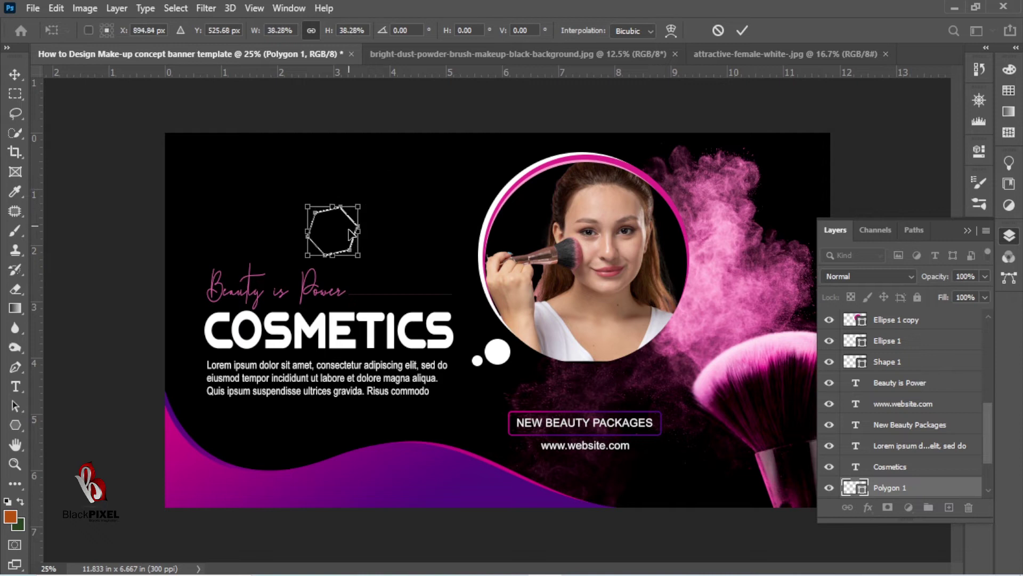
{"action": "left_click_drag", "start_coordinate": [333, 248], "coordinate": [355, 220]}
{"action": "key", "text": "Return"}
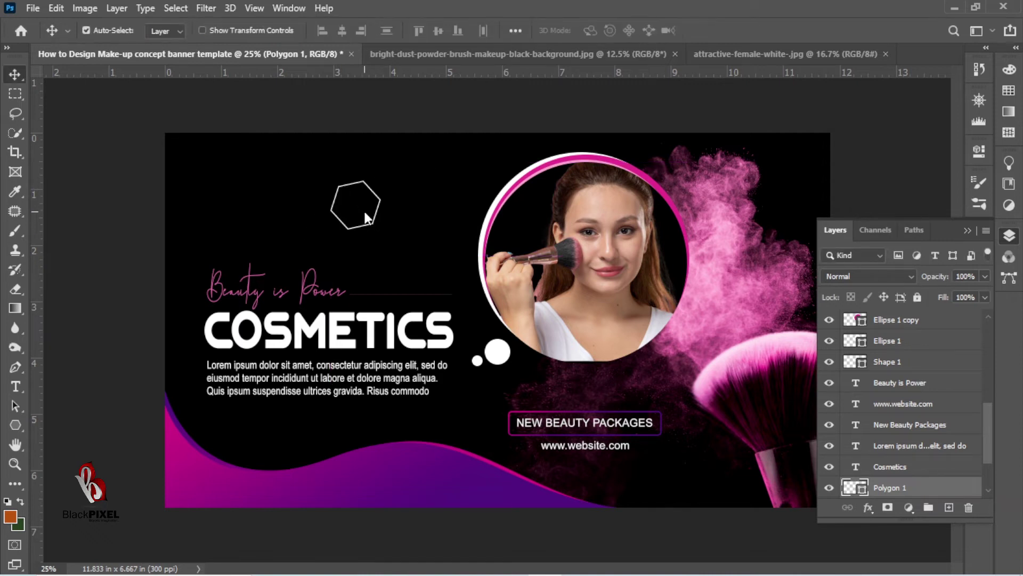
Duplicate the larger white circle beside the portrait and place a smaller version over the hexagon's upper-right corner
{"action": "left_click_drag", "start_coordinate": [497, 354], "coordinate": [391, 179]}
{"action": "key", "text": "ctrl+t"}
{"action": "key", "text": "Escape"}
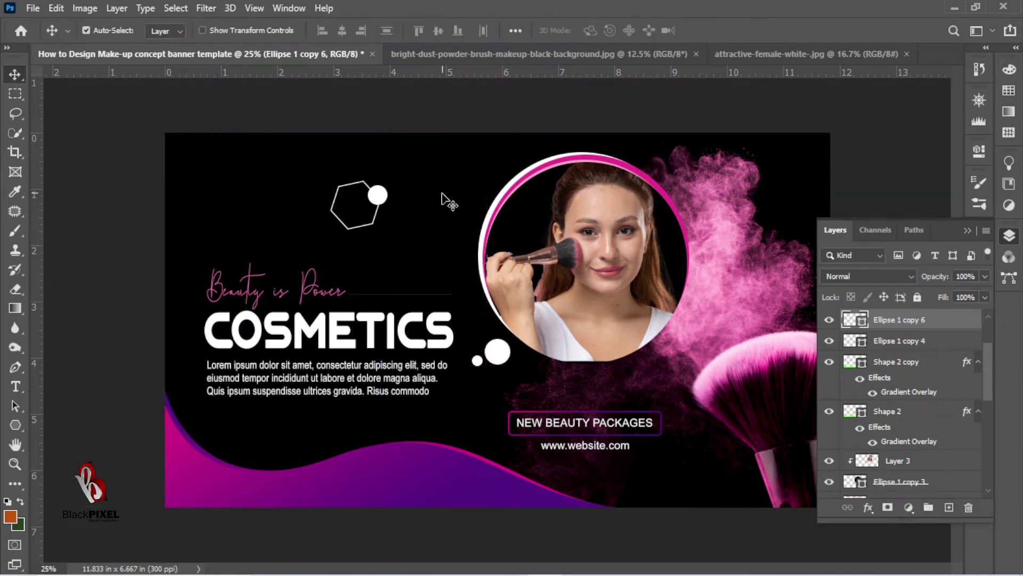
Nudge the copied white circle up and slightly left on the hexagon's upper-right corner
{"action": "key", "text": "ctrl+z"}
{"action": "key", "text": "ctrl+z"}
{"action": "key", "text": "shift+Down"}
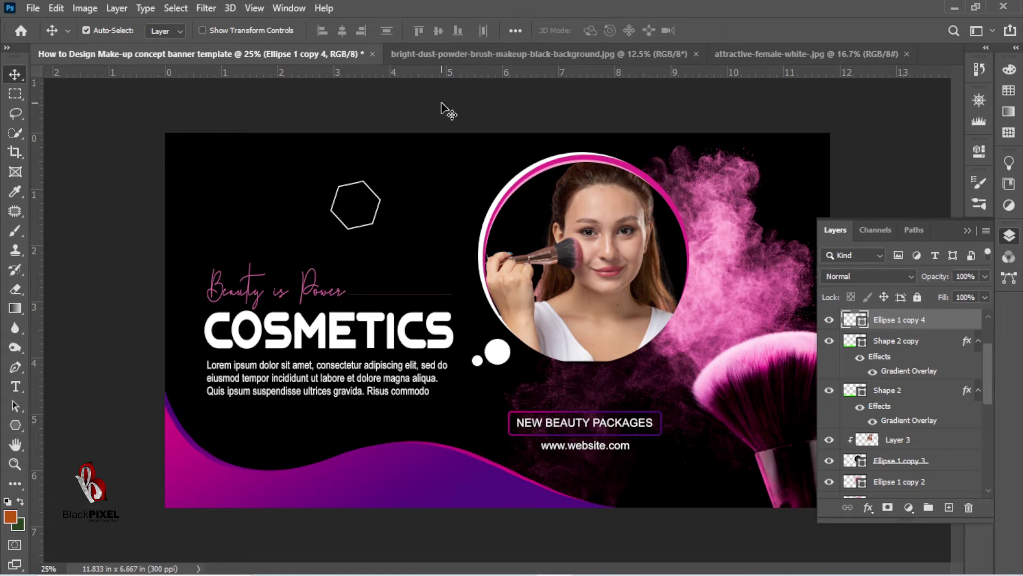
{"action": "key", "text": "ctrl+shift+z"}
{"action": "key", "text": "shift+Up"}
{"action": "key", "text": "shift+Up"}
{"action": "key", "text": "shift+Up"}
{"action": "key", "text": "shift+Up"}
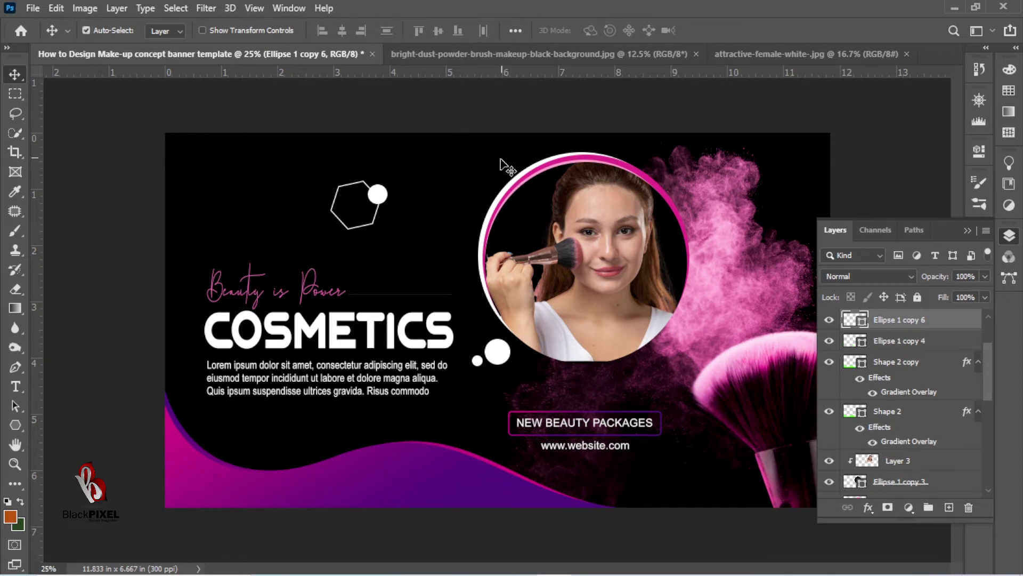
{"action": "key", "text": "Down"}
{"action": "key", "text": "Left"}
{"action": "key", "text": "Left"}
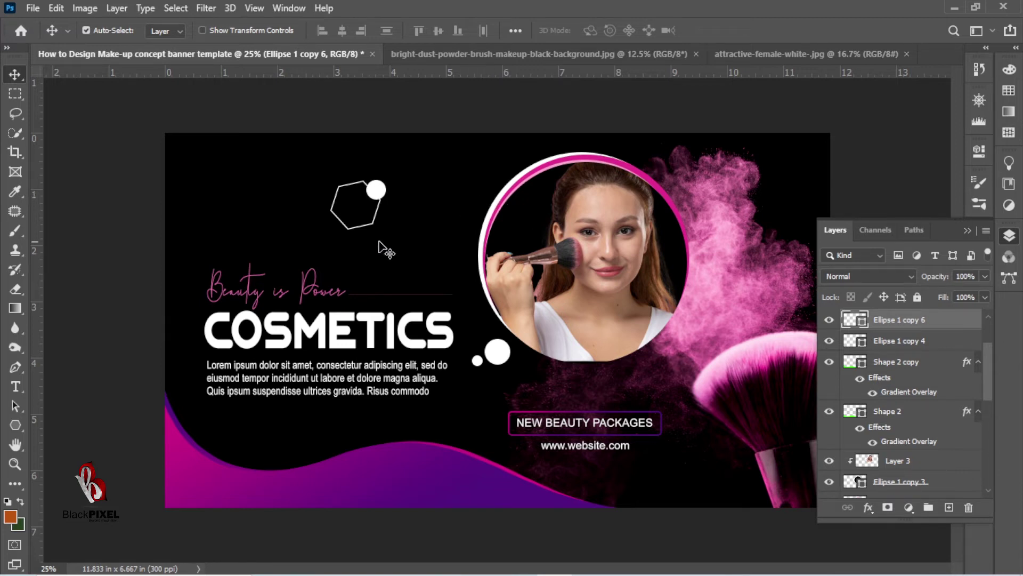
{"action": "left_click", "coordinate": [139, 307]}
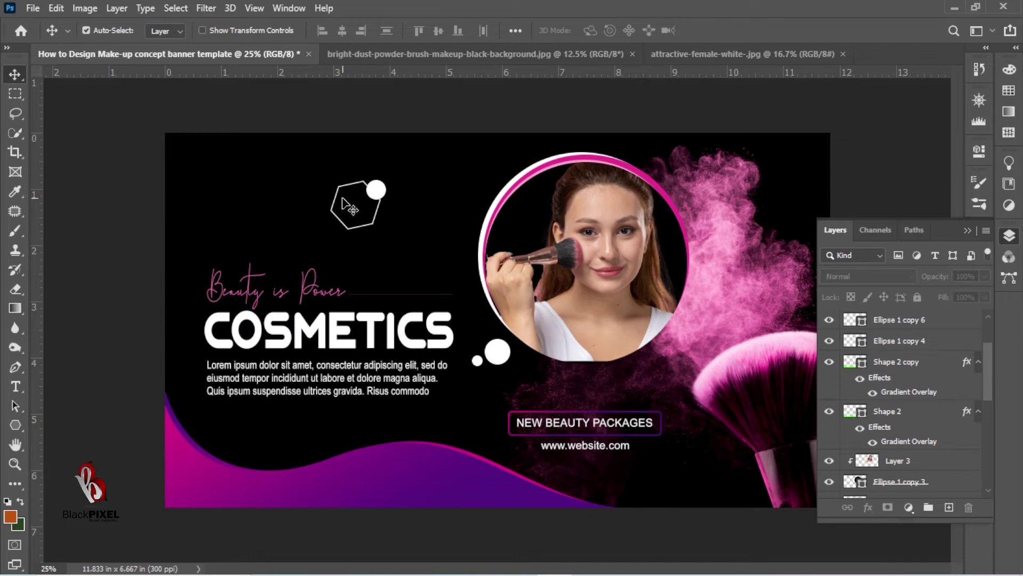
{"action": "key", "text": "ctrl"}
{"action": "left_click", "coordinate": [32, 11]}
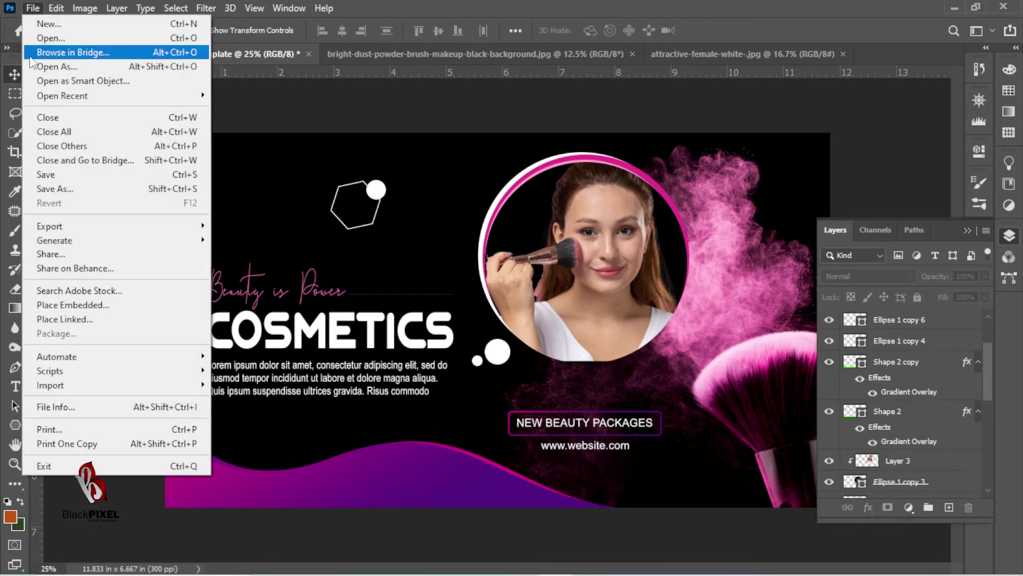
{"action": "key", "text": "Escape"}
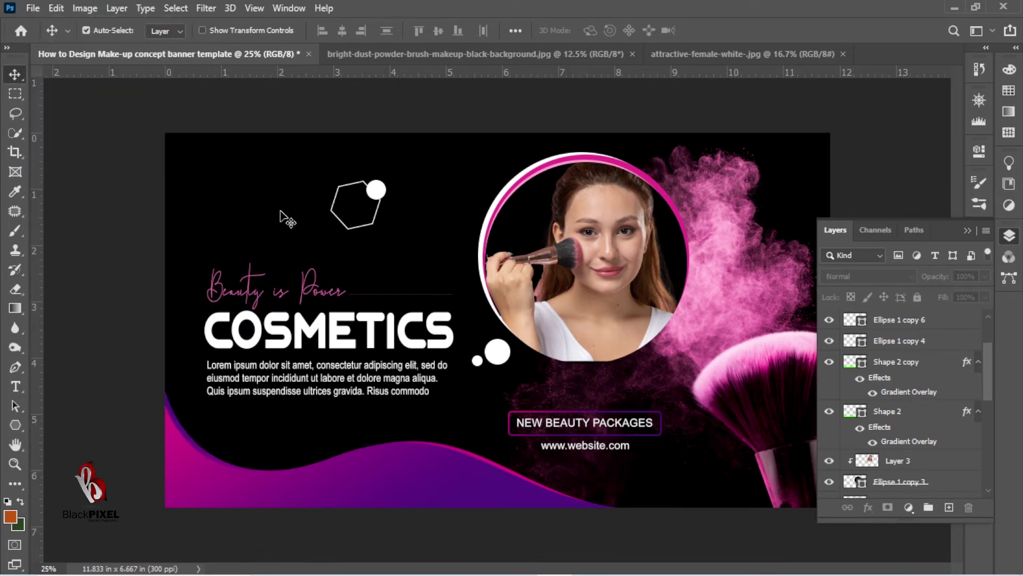
Add a white Arial text line reading LOGOHERE beside the hexagon, matching the paragraph text's formatting
{"action": "key", "text": "t"}
{"action": "left_click", "coordinate": [270, 386]}
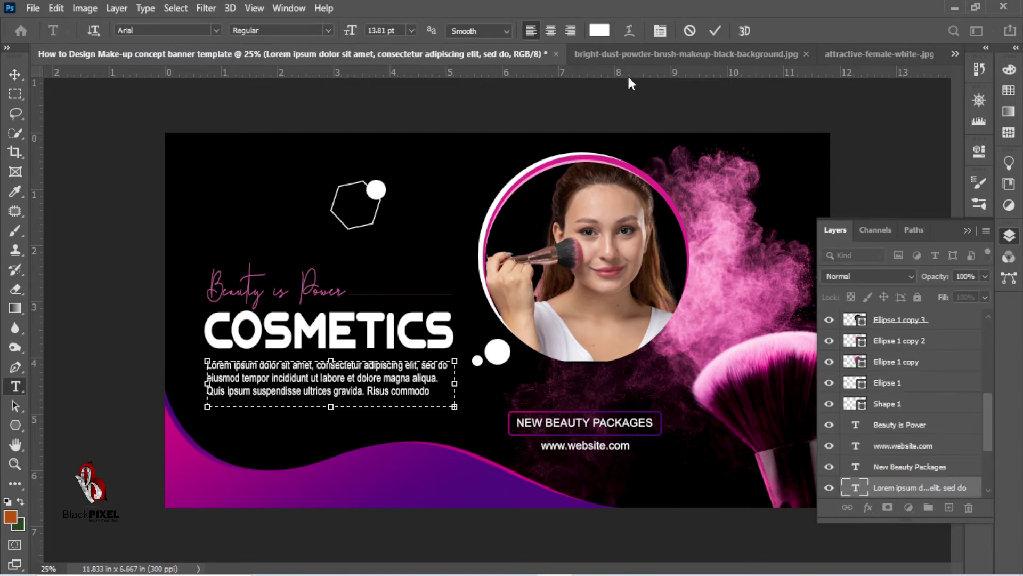
{"action": "left_click", "coordinate": [715, 31]}
{"action": "left_click", "coordinate": [229, 186]}
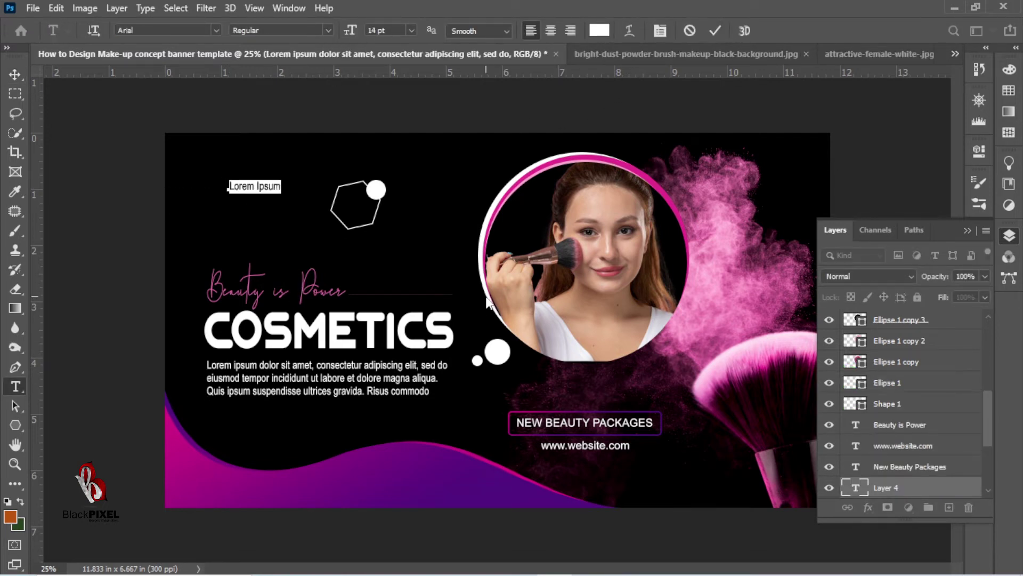
{"action": "key", "text": "BackSpace"}
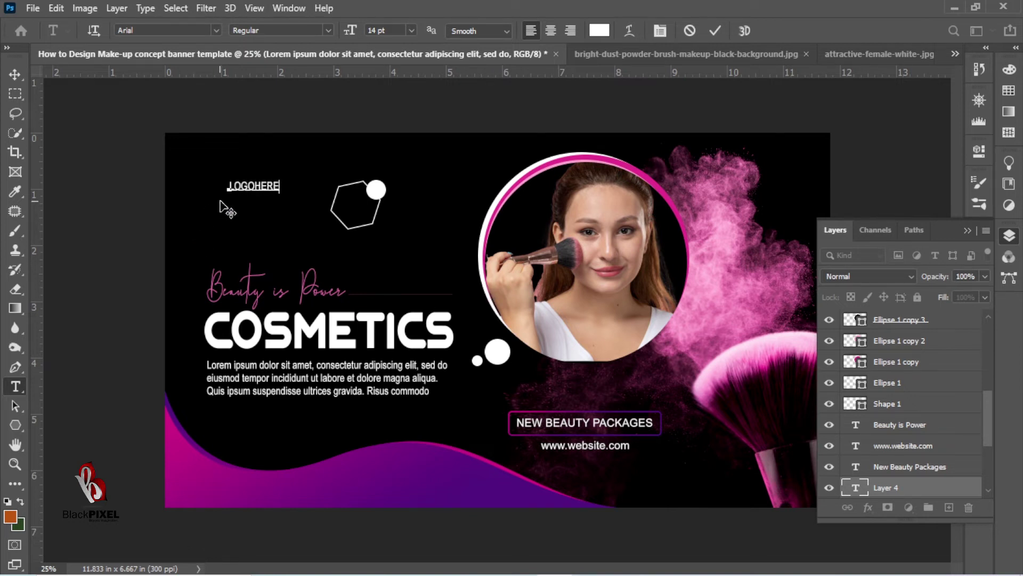
Make the word LOGO bold and colour it pink sampled from the powder brush
{"action": "left_click_drag", "start_coordinate": [253, 185], "coordinate": [229, 186]}
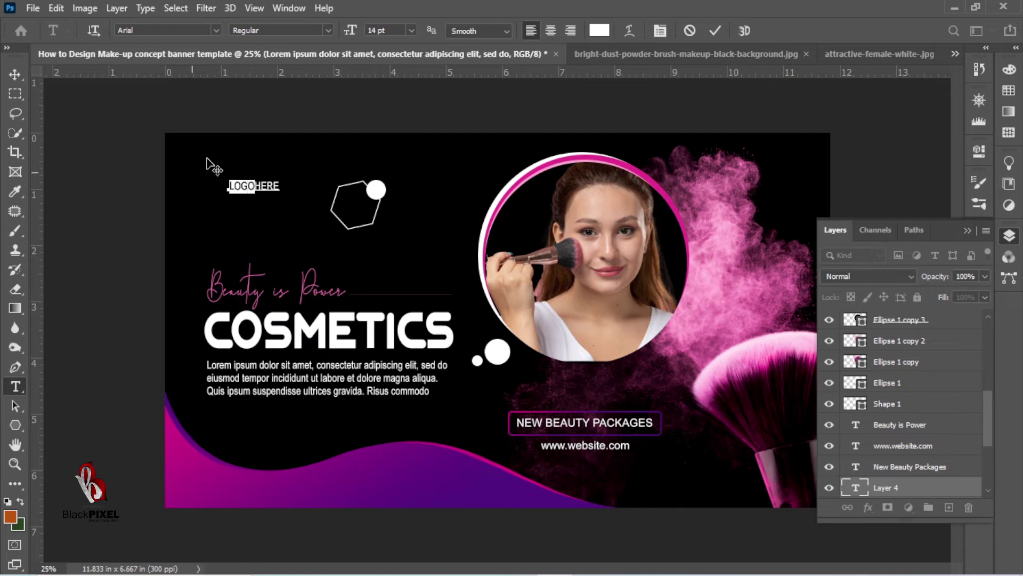
{"action": "left_click", "coordinate": [328, 30]}
{"action": "left_click", "coordinate": [289, 83]}
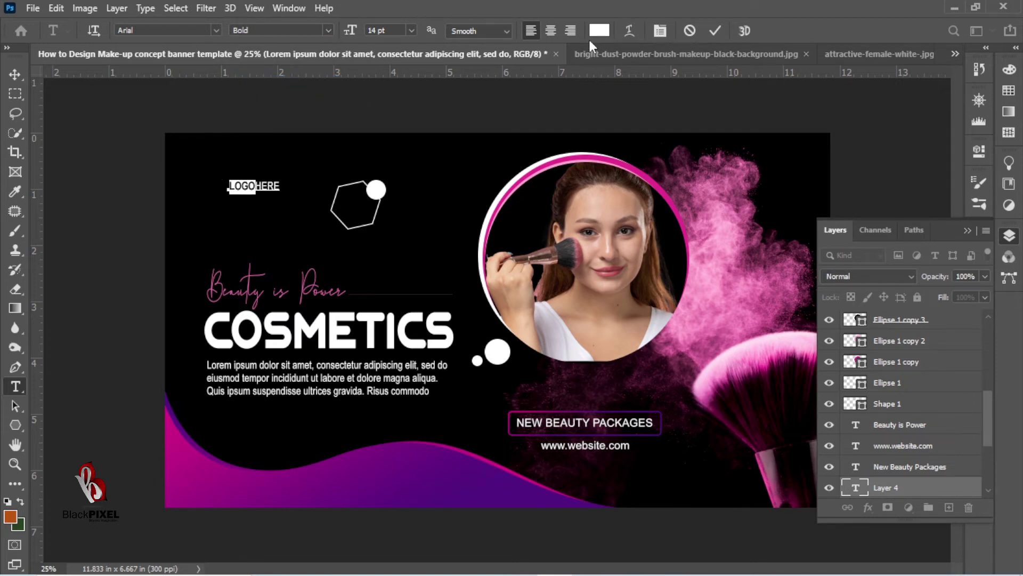
{"action": "left_click", "coordinate": [599, 30]}
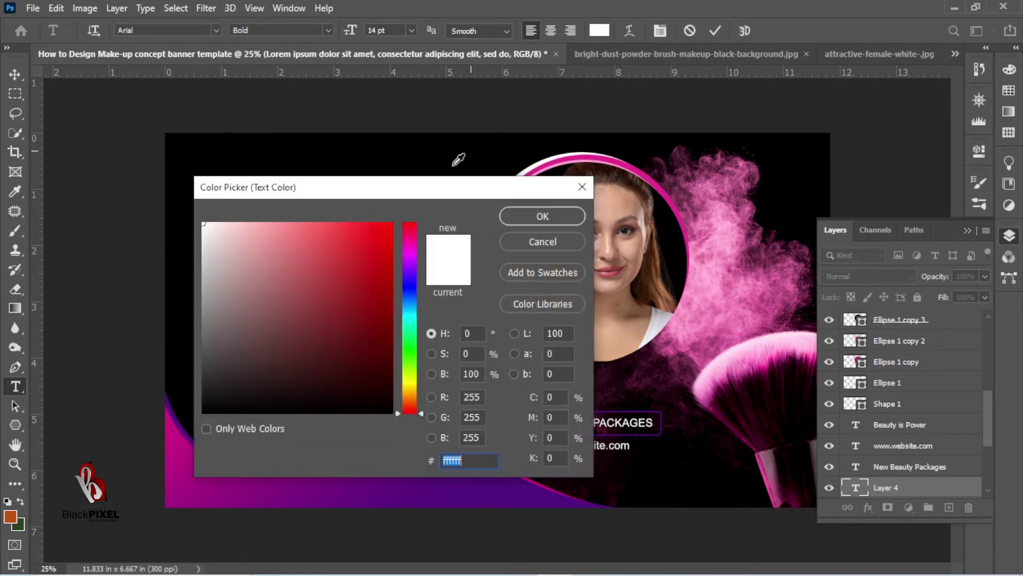
{"action": "left_click", "coordinate": [766, 363]}
{"action": "key", "text": "Return"}
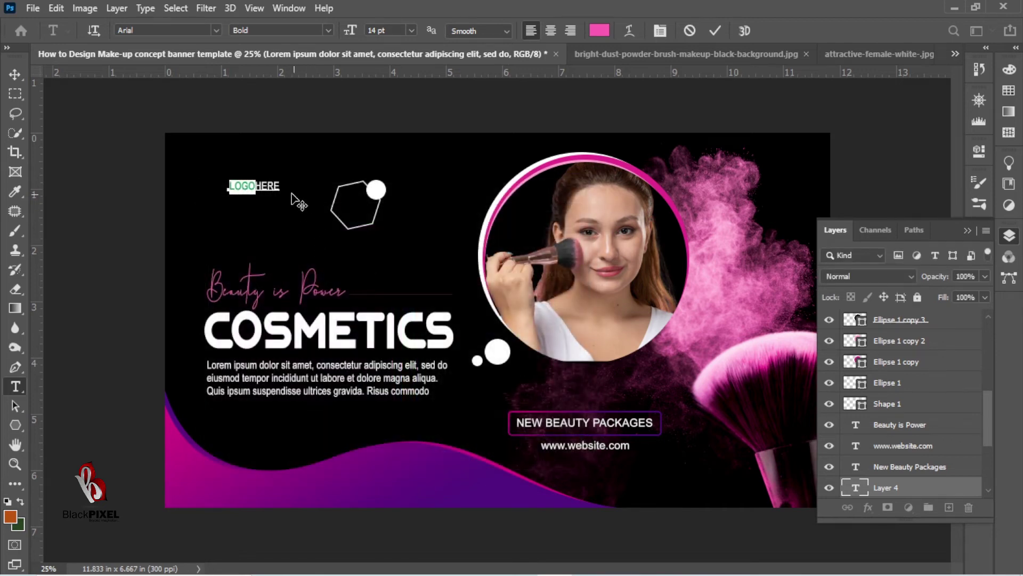
Set the horizontal scale of the whole LOGOHERE text to 100%
{"action": "key", "text": "ctrl+a"}
{"action": "left_click", "coordinate": [660, 30]}
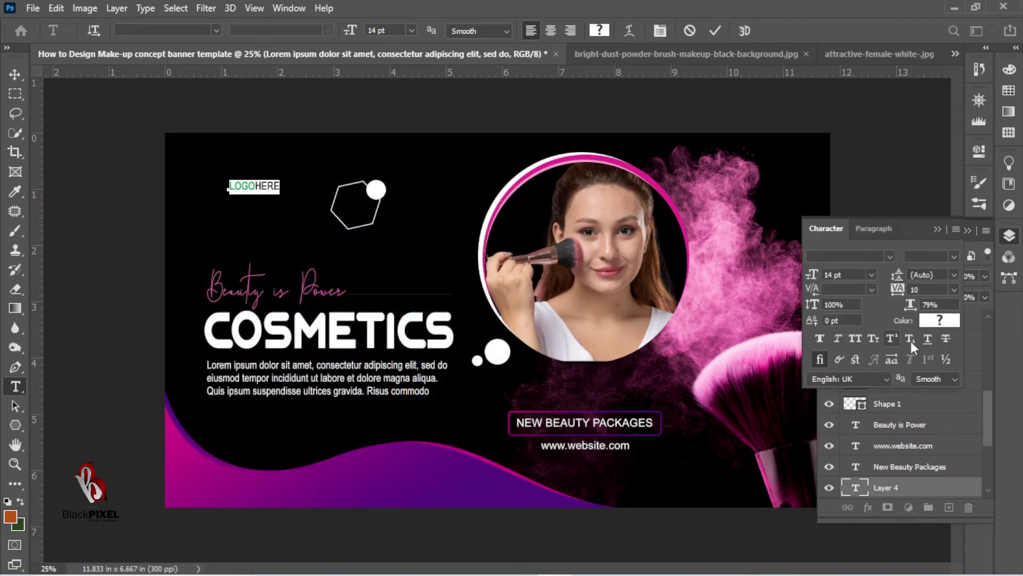
{"action": "key", "text": "Return"}
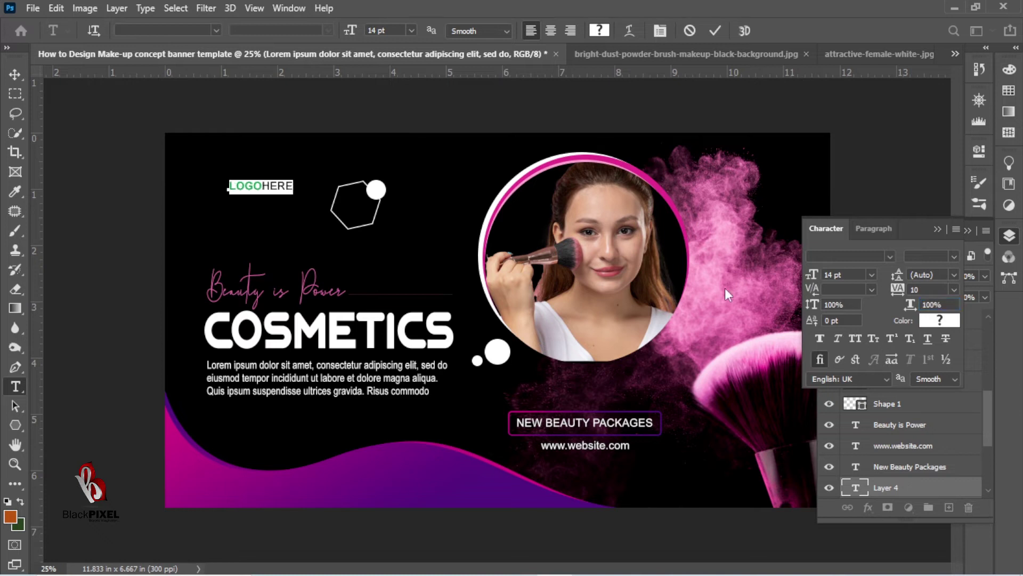
Move the LOGOHERE text to the banner's upper-left area above the Beauty is Power heading and nudge it up
{"action": "left_click_drag", "start_coordinate": [305, 144], "coordinate": [276, 161]}
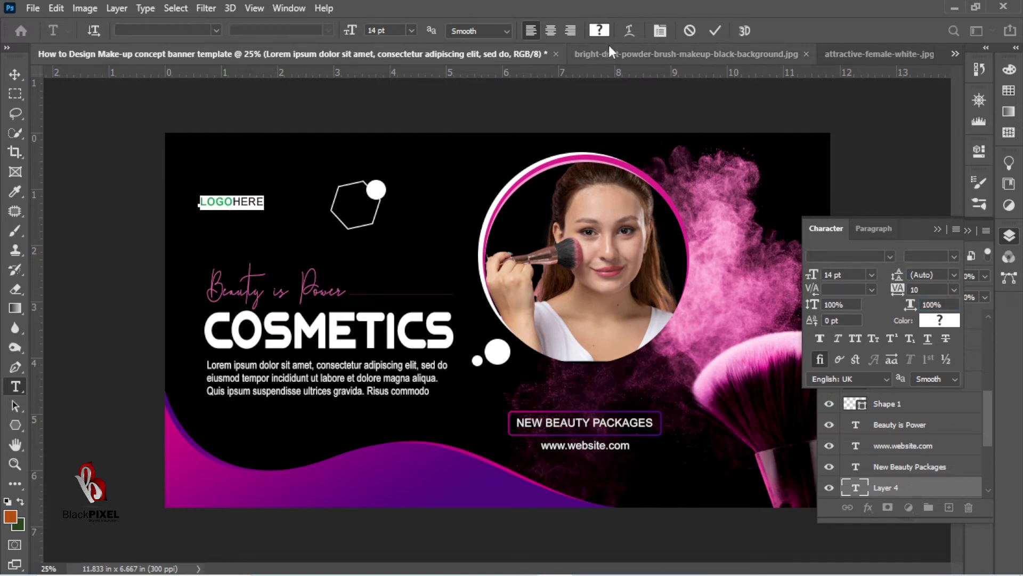
{"action": "left_click", "coordinate": [715, 31]}
{"action": "key", "text": "v"}
{"action": "key", "text": "shift+Up"}
{"action": "key", "text": "shift+Up"}
{"action": "key", "text": "shift+Up"}
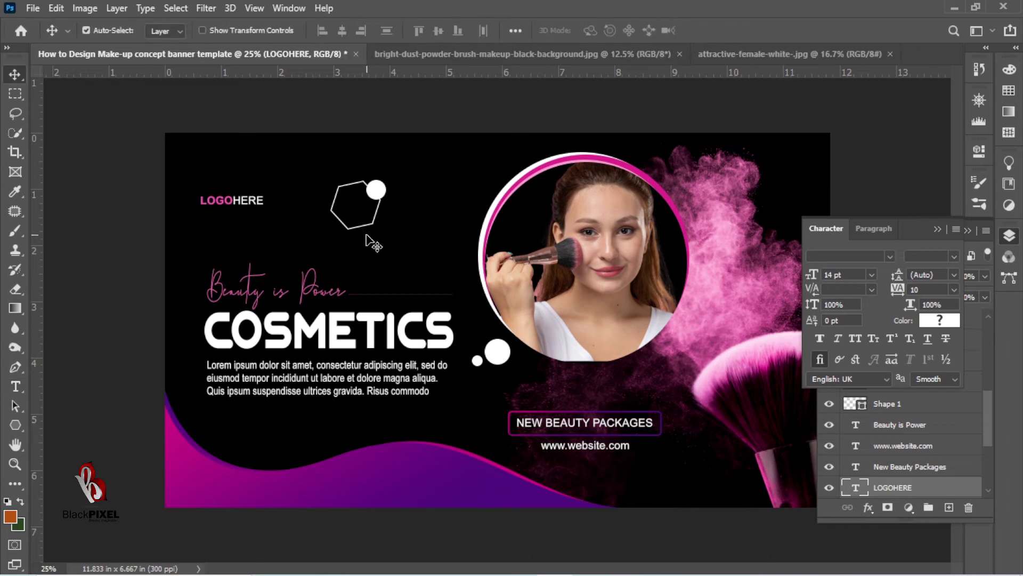
Rotate the hexagon with its white circle so the circle sits at the lower edge, and move both nearer the portrait
{"action": "left_click_drag", "start_coordinate": [215, 113], "coordinate": [394, 231]}
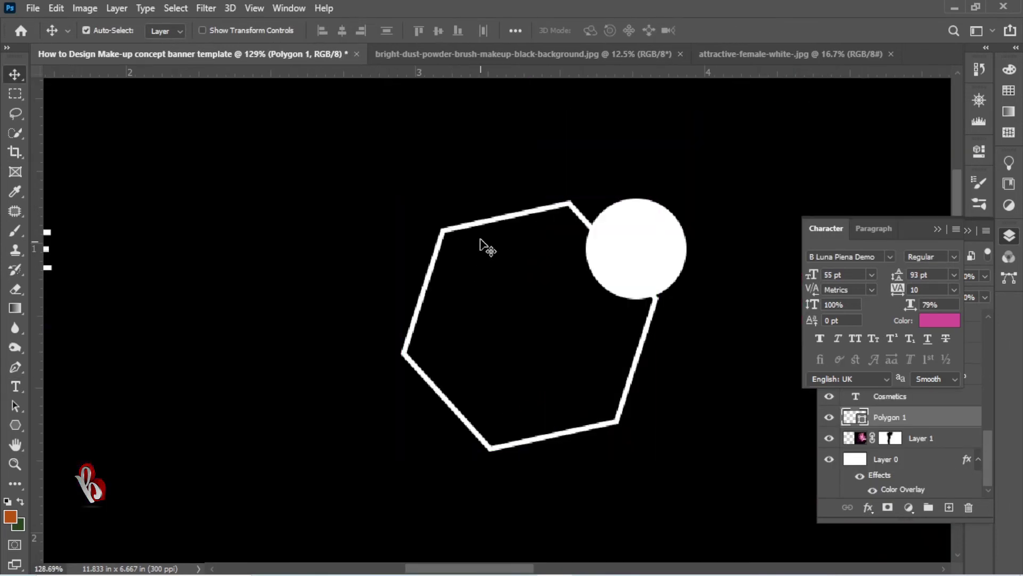
{"action": "left_click", "coordinate": [645, 263], "text": "shift"}
{"action": "key", "text": "space"}
{"action": "right_click", "coordinate": [546, 263]}
{"action": "left_click", "coordinate": [581, 275]}
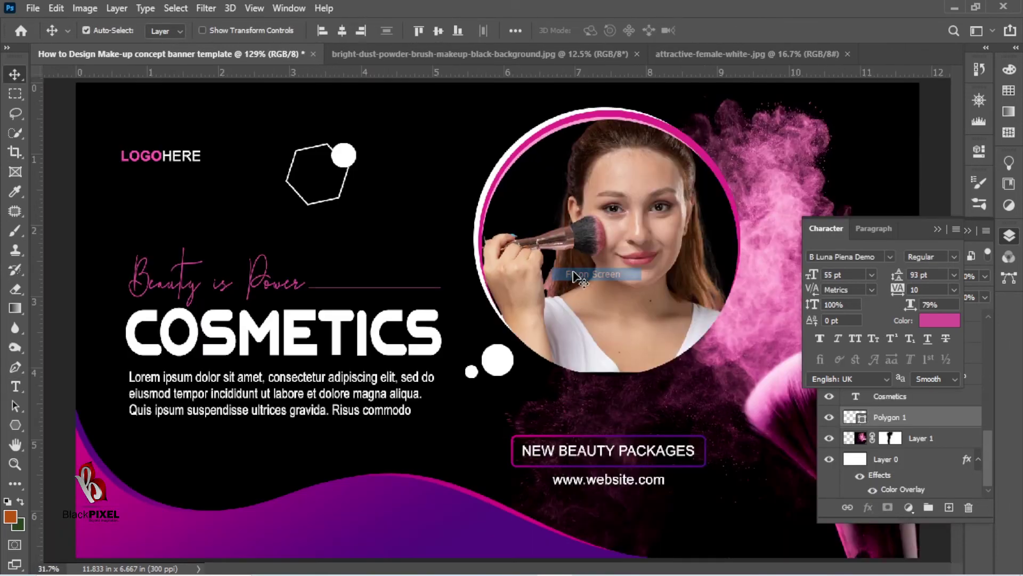
{"action": "left_click_drag", "start_coordinate": [345, 153], "coordinate": [377, 201]}
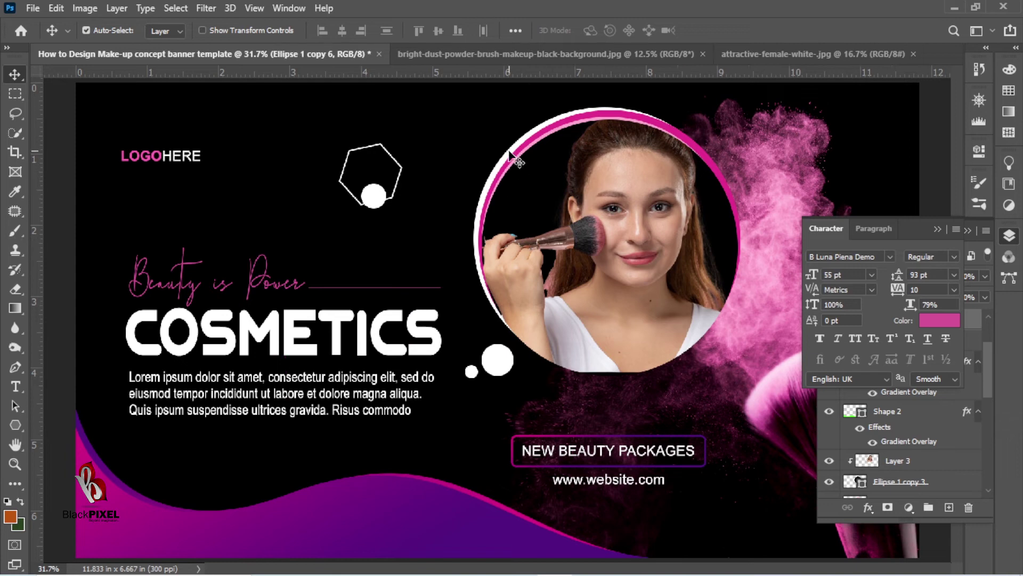
{"action": "key", "text": "ctrl+minus"}
{"action": "key", "text": "ctrl+minus"}
{"action": "key", "text": "ctrl+plus"}
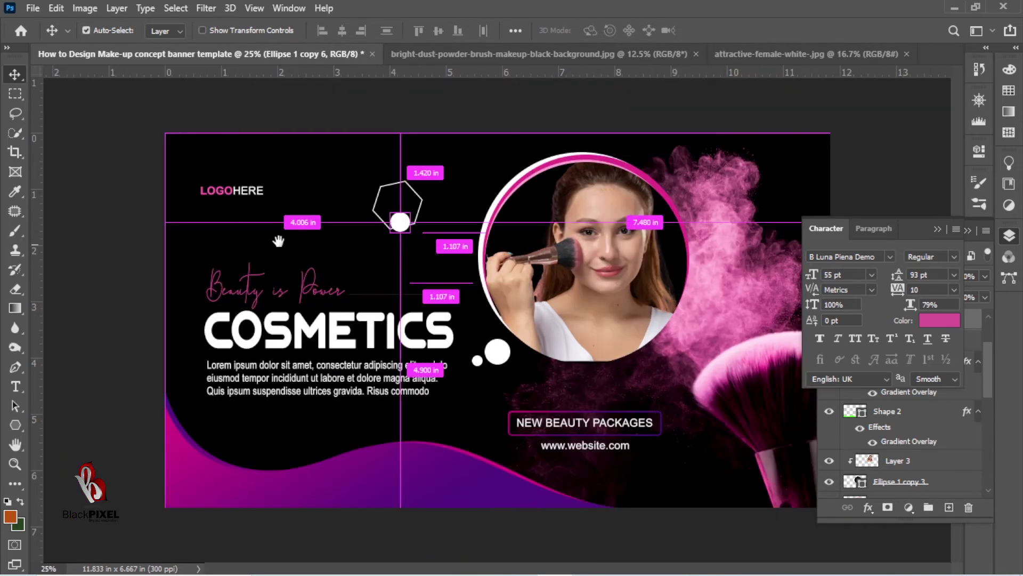
Open logo.psd and bring its woman's-head logo into the banner document
{"action": "left_click", "coordinate": [33, 8]}
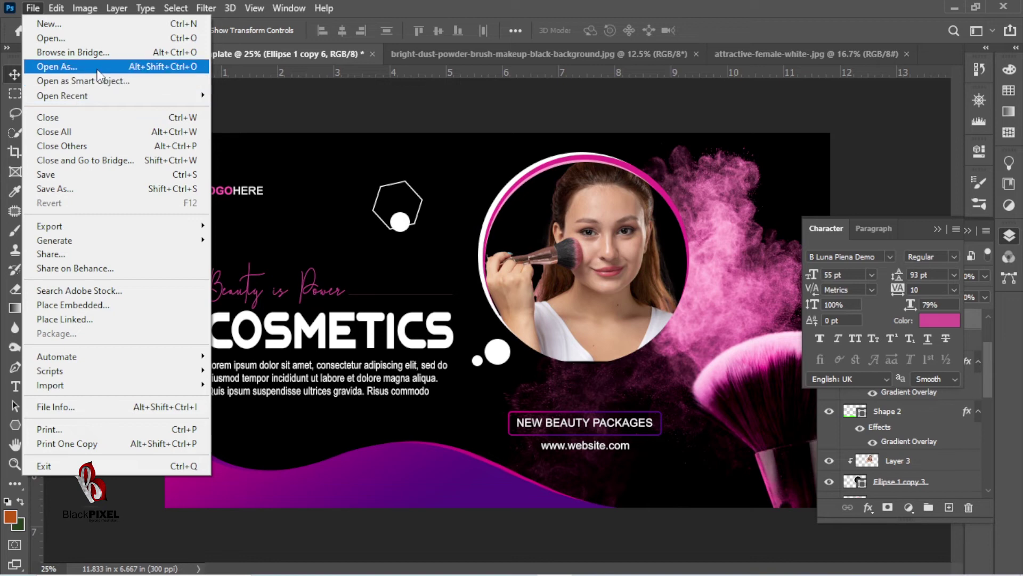
{"action": "left_click", "coordinate": [125, 40]}
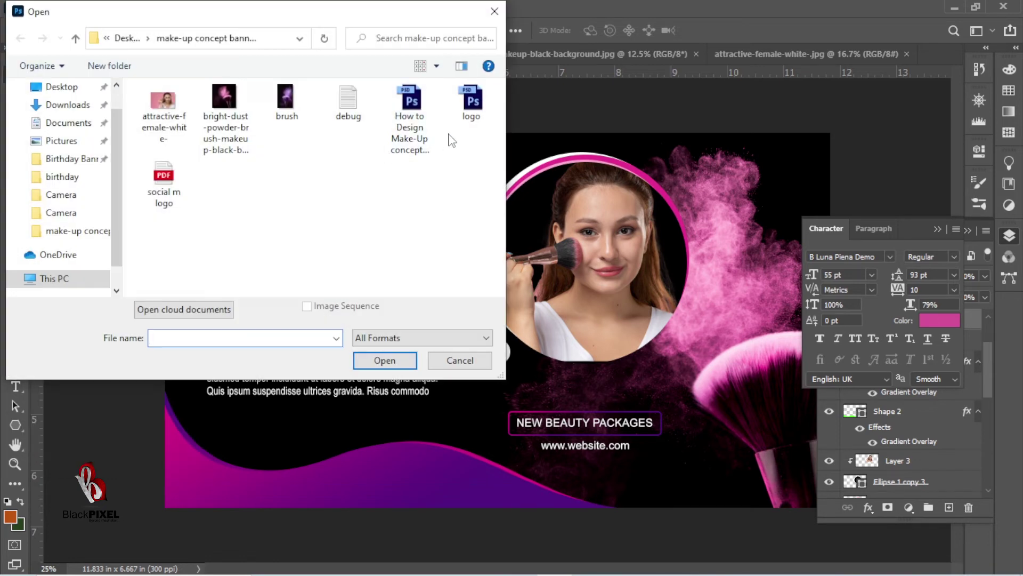
{"action": "double_click", "coordinate": [477, 108]}
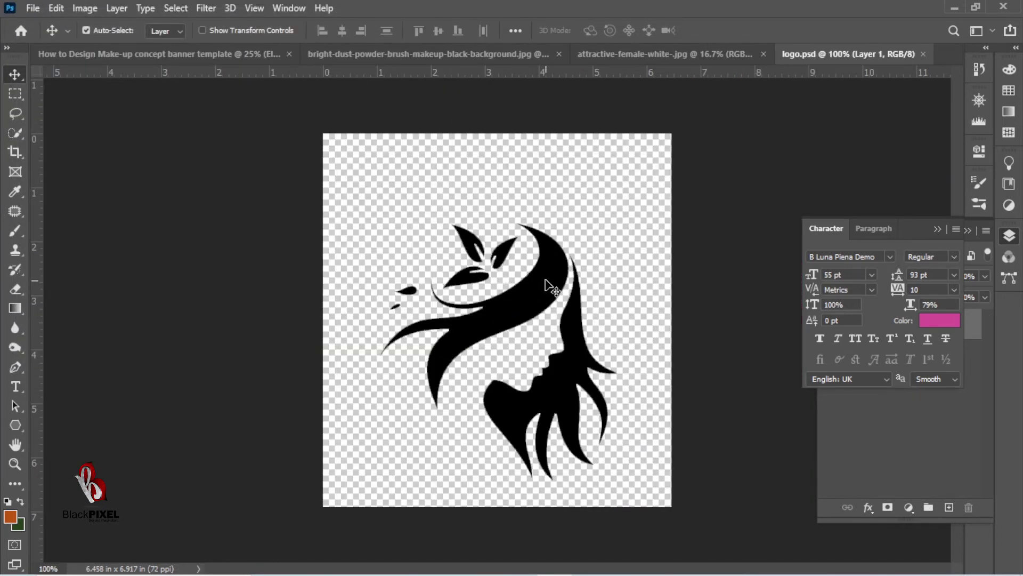
{"action": "left_click_drag", "start_coordinate": [546, 285], "coordinate": [405, 58]}
{"action": "left_click_drag", "start_coordinate": [248, 55], "coordinate": [368, 195]}
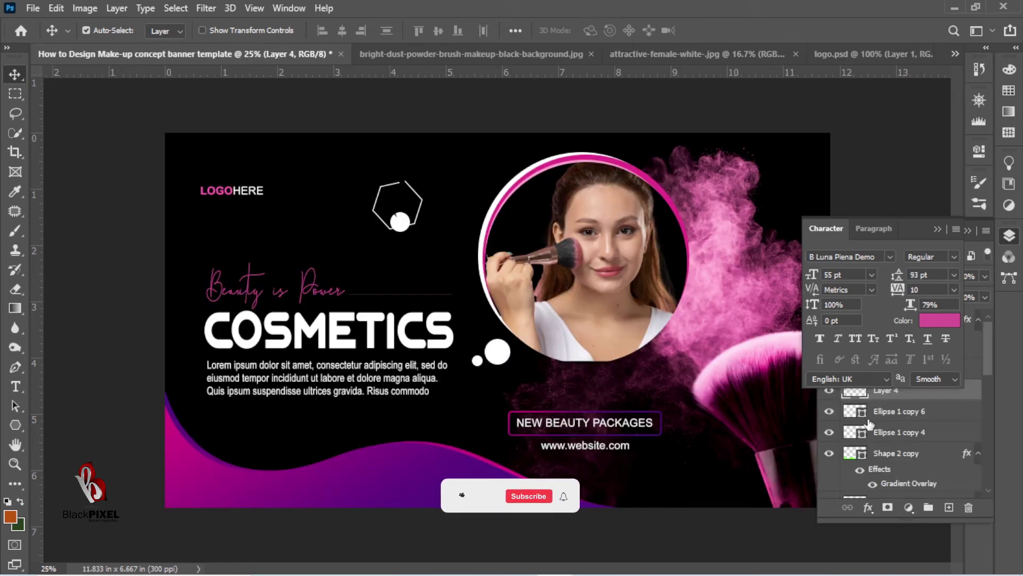
Apply a white (ffffff) colour overlay to the imported woman's-head logo layer
{"action": "left_click", "coordinate": [862, 401]}
{"action": "double_click", "coordinate": [938, 390]}
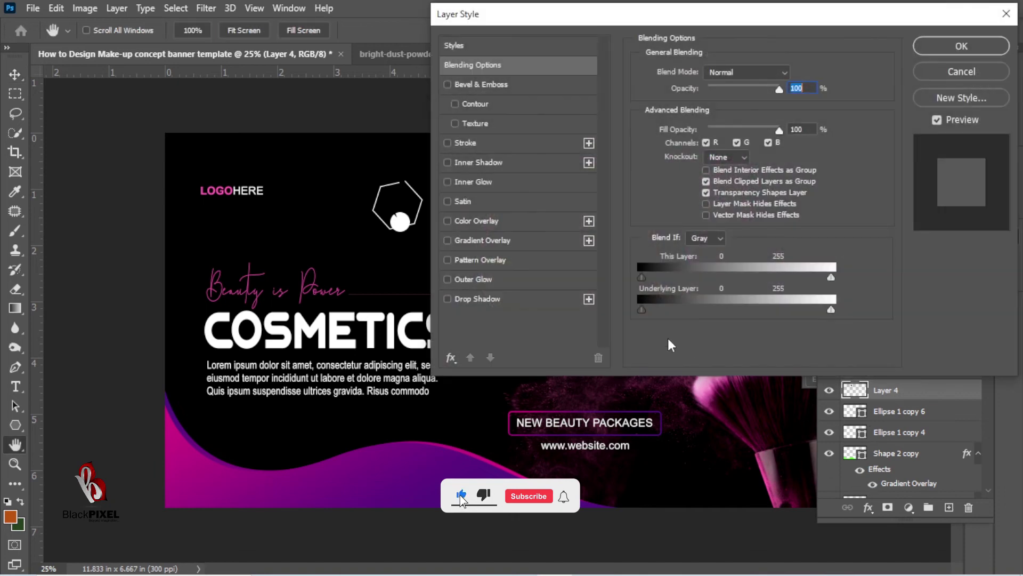
{"action": "left_click", "coordinate": [477, 220]}
{"action": "left_click", "coordinate": [794, 74]}
{"action": "type", "text": "ffffff"}
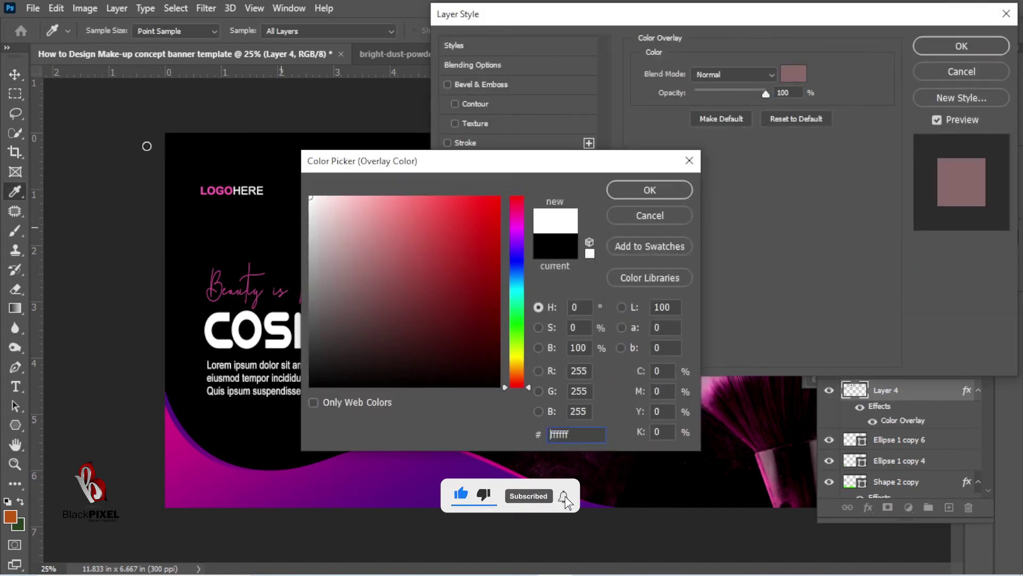
{"action": "key", "text": "Return"}
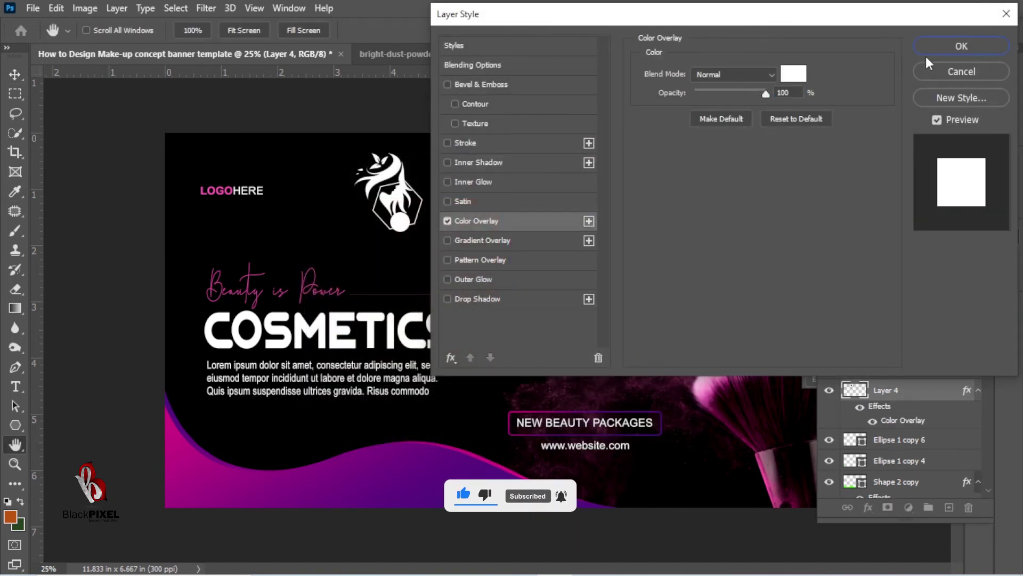
{"action": "left_click", "coordinate": [959, 47]}
Scale the woman's-head logo down and place it directly above the LOGOHERE text
{"action": "key", "text": "ctrl+t"}
{"action": "left_click_drag", "start_coordinate": [416, 224], "coordinate": [232, 170]}
{"action": "key", "text": "Return"}
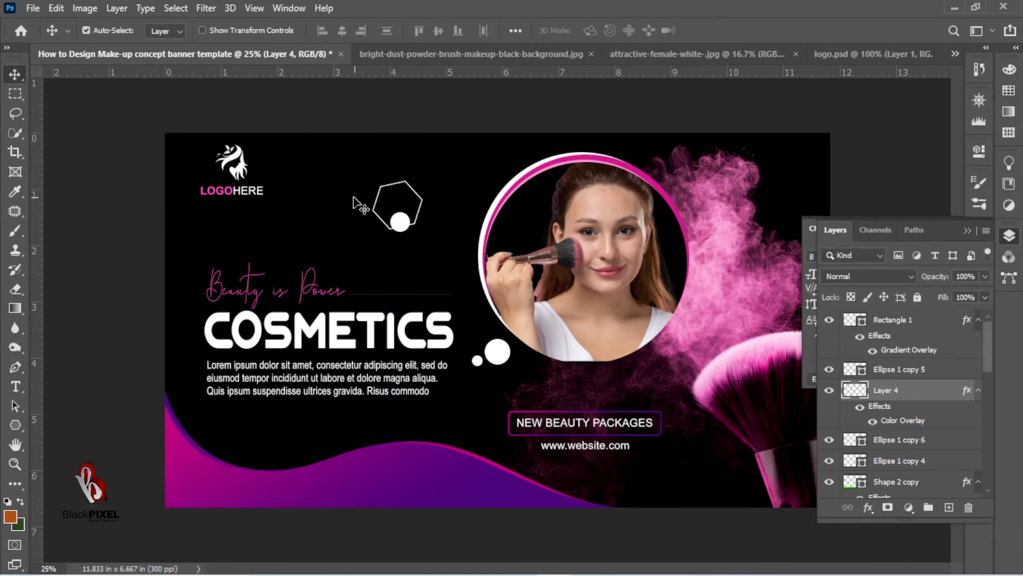
Nudge the woman's-head logo and LOGOHERE text together slightly down and left towards the banner's corner
{"action": "left_click", "coordinate": [234, 191], "text": "shift"}
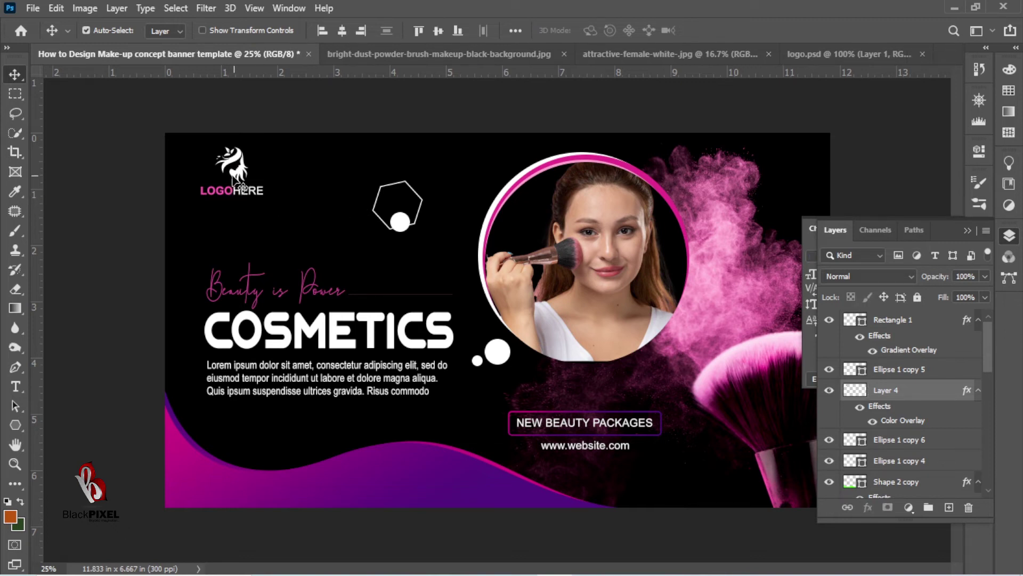
{"action": "key", "text": "shift+Down"}
{"action": "key", "text": "shift+Down"}
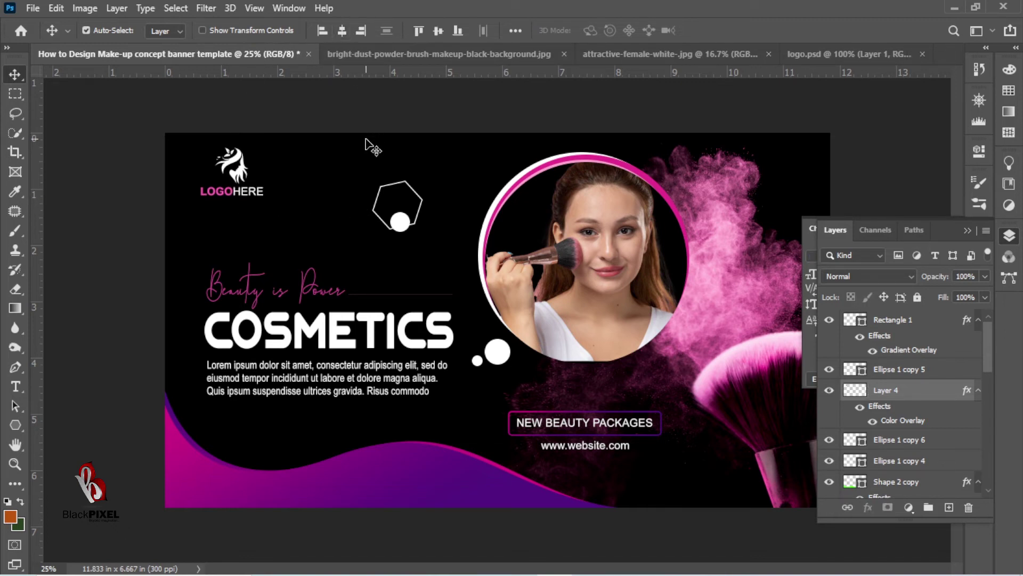
{"action": "key", "text": "shift+Left"}
{"action": "key", "text": "shift+Left"}
{"action": "key", "text": "shift+Left"}
{"action": "key", "text": "shift+Left"}
{"action": "key", "text": "shift+Left"}
{"action": "key", "text": "shift+Left"}
{"action": "key", "text": "shift+Left"}
{"action": "key", "text": "shift+Left"}
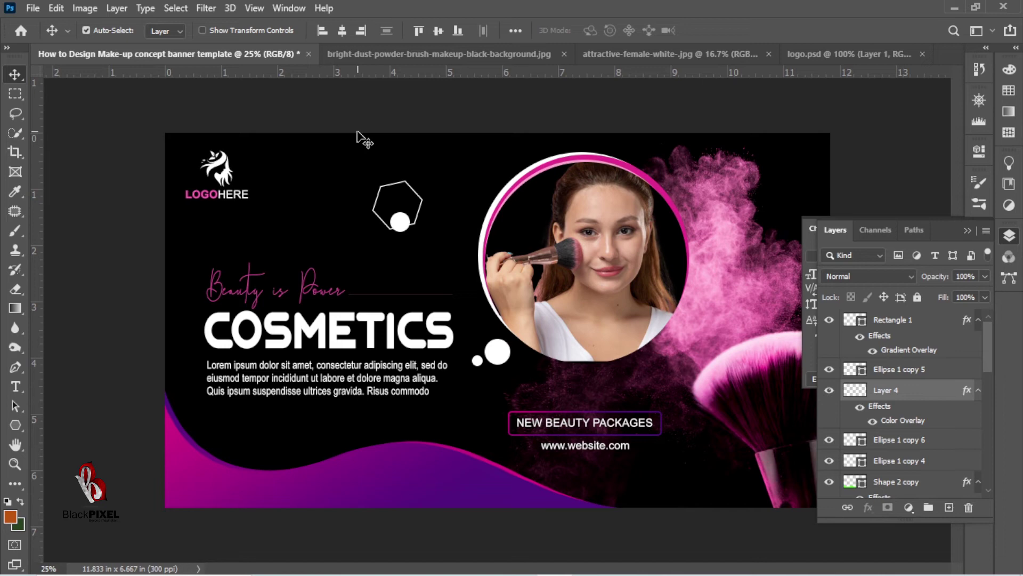
{"action": "key", "text": "shift+Down"}
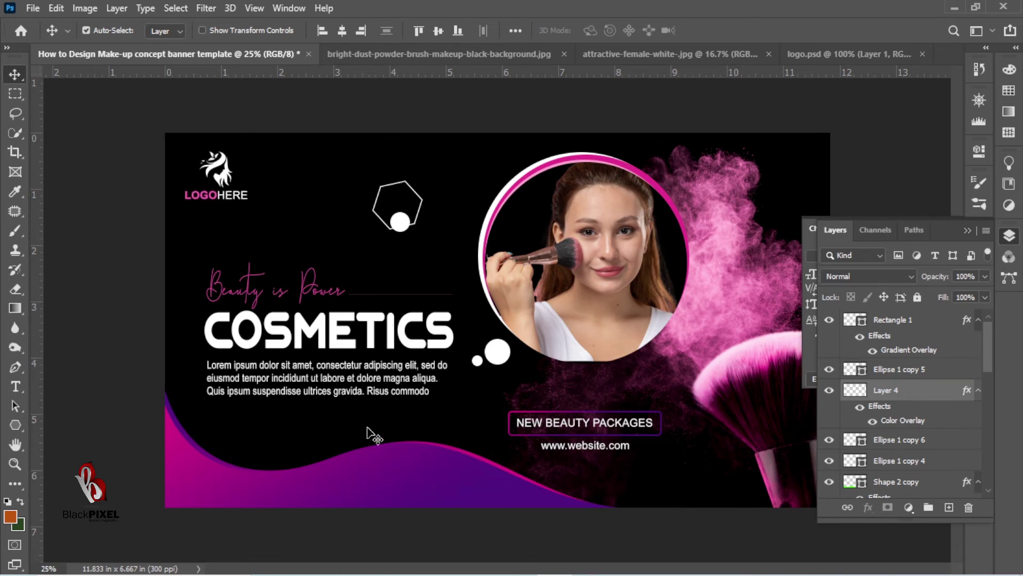
Import the page from social m logo.pdf at a larger size and bring its social media icons into the banner
{"action": "left_click", "coordinate": [33, 8]}
{"action": "left_click", "coordinate": [37, 34]}
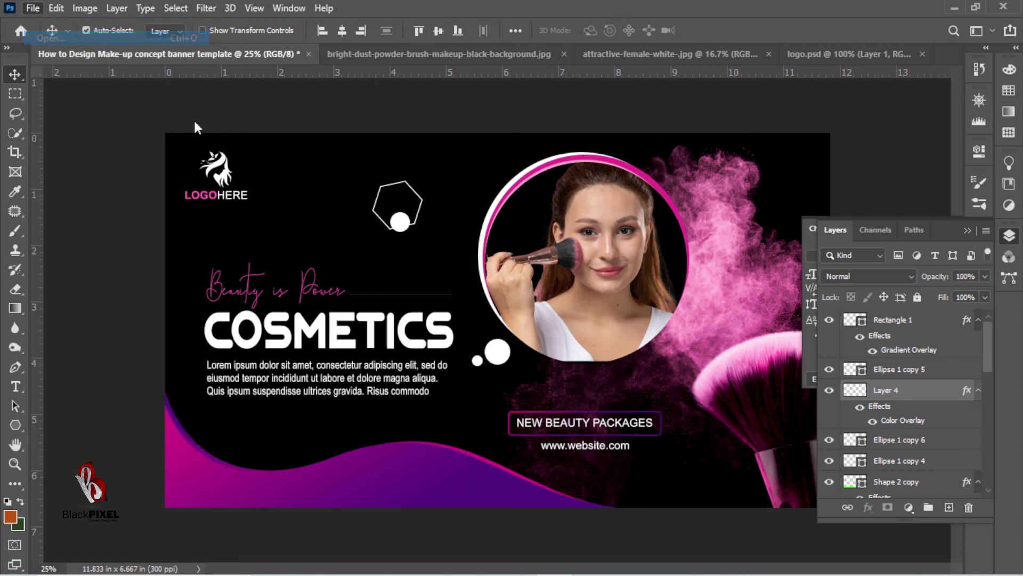
{"action": "double_click", "coordinate": [163, 181]}
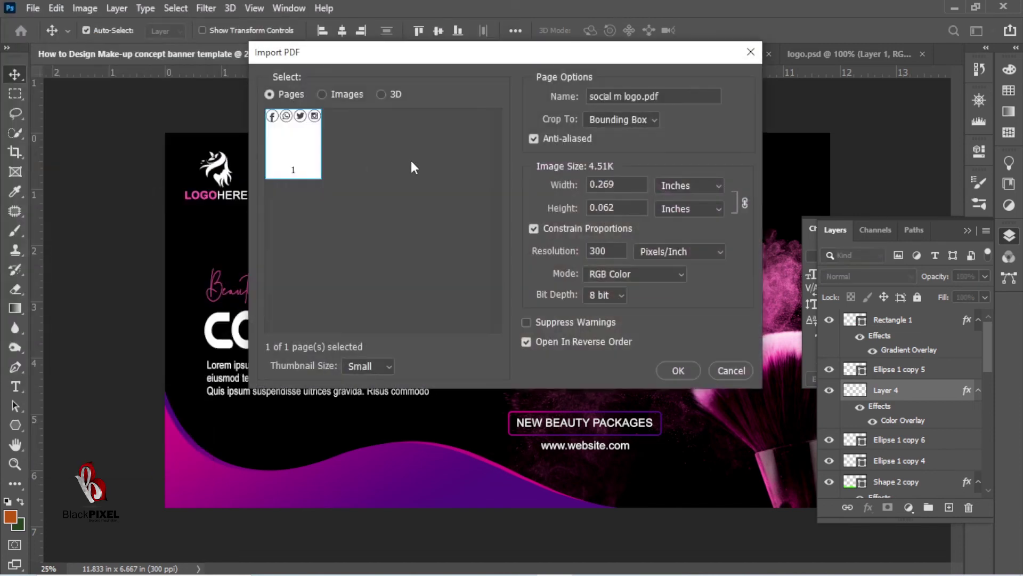
{"action": "double_click", "coordinate": [631, 185]}
{"action": "type", "text": "1"}
{"action": "type", "text": "200"}
{"action": "left_click", "coordinate": [678, 369]}
{"action": "left_click_drag", "start_coordinate": [678, 369], "coordinate": [302, 252]}
Scale the social media icons to about 1.36 in wide on the lower-left wave and apply a white colour overlay
{"action": "key", "text": "ctrl+t"}
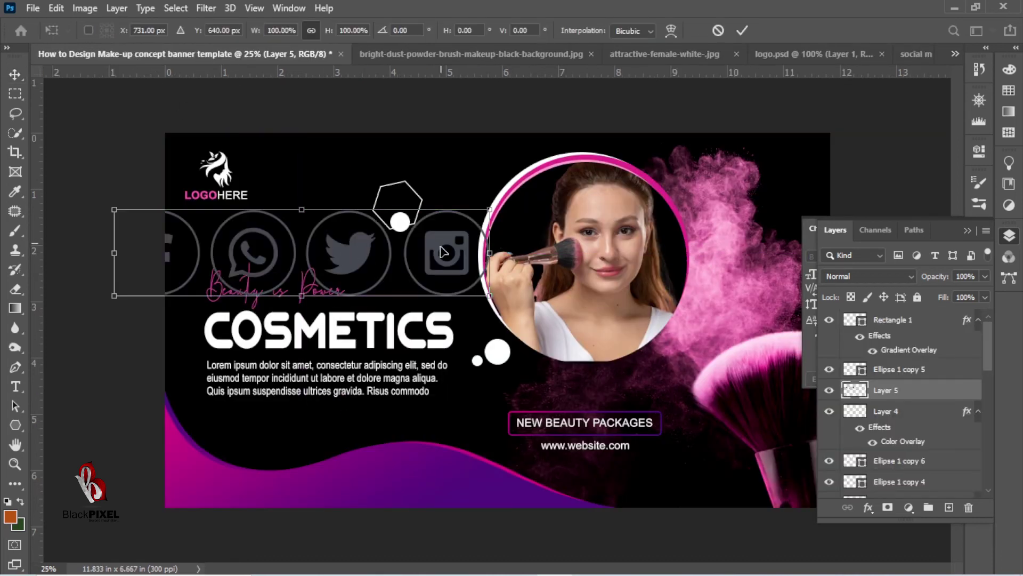
{"action": "left_click_drag", "start_coordinate": [443, 252], "coordinate": [537, 451]}
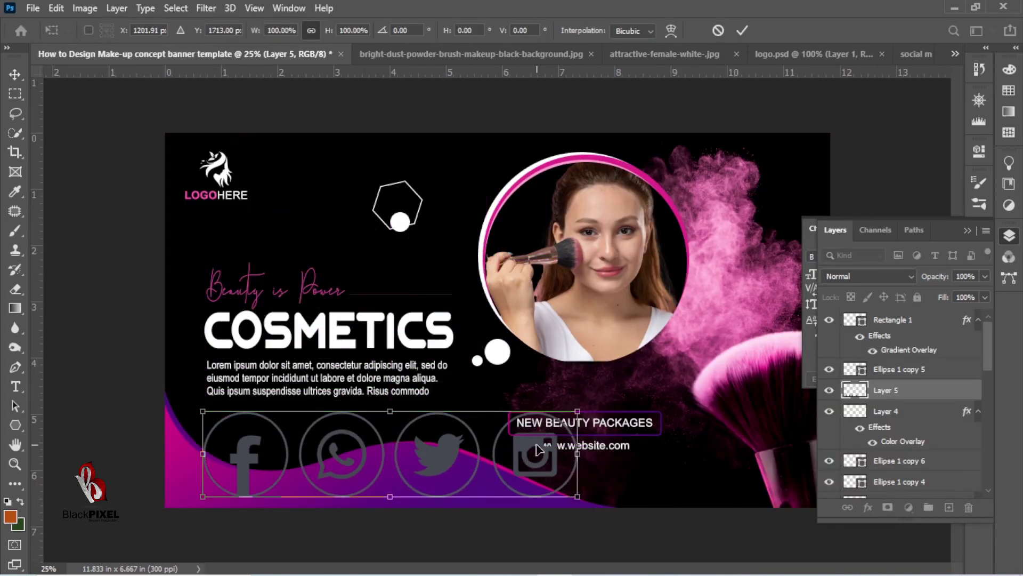
{"action": "left_click_drag", "start_coordinate": [578, 412], "coordinate": [282, 491]}
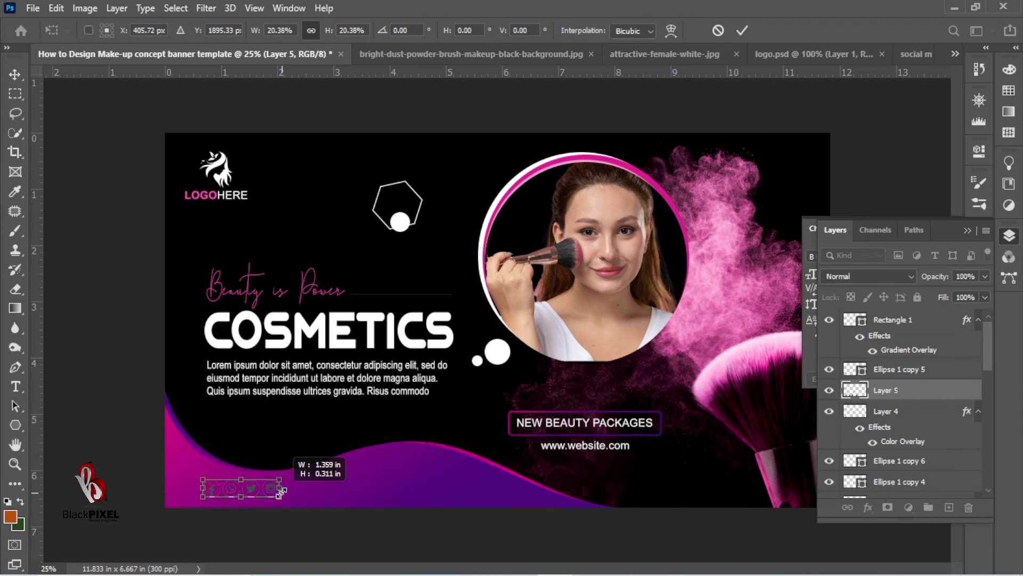
{"action": "key", "text": "Return"}
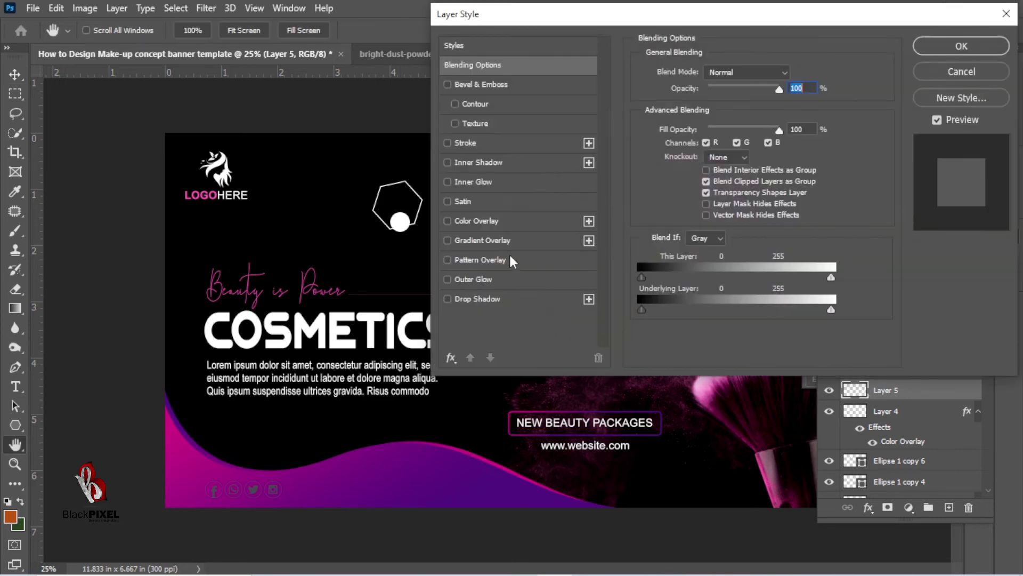
{"action": "left_click", "coordinate": [495, 221]}
{"action": "key", "text": "Return"}
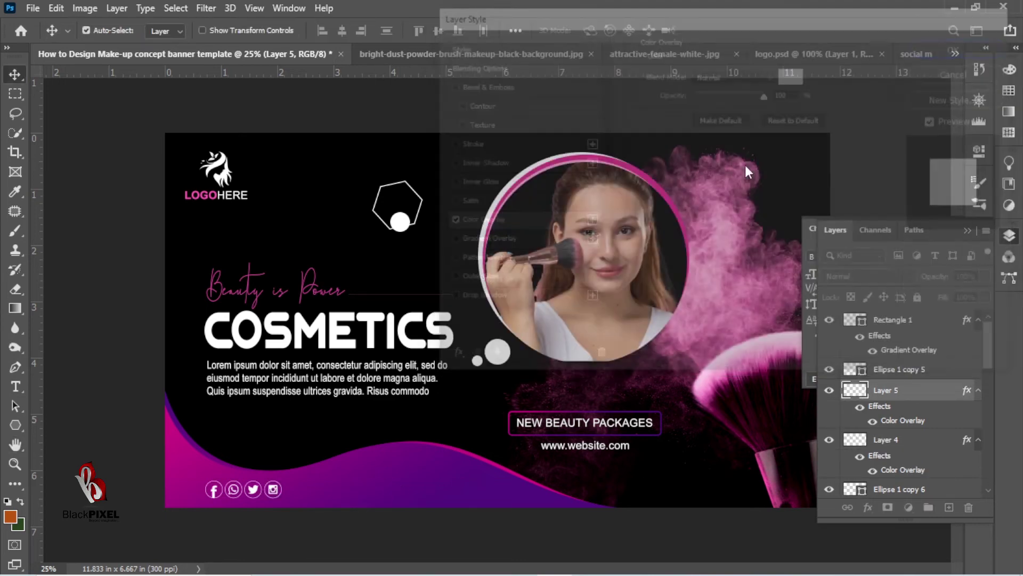
Duplicate the Cosmetics heading layer and set the copy's fill to 0%
{"action": "scroll", "coordinate": [560, 346], "scroll_direction": "down", "scroll_amount": 2}
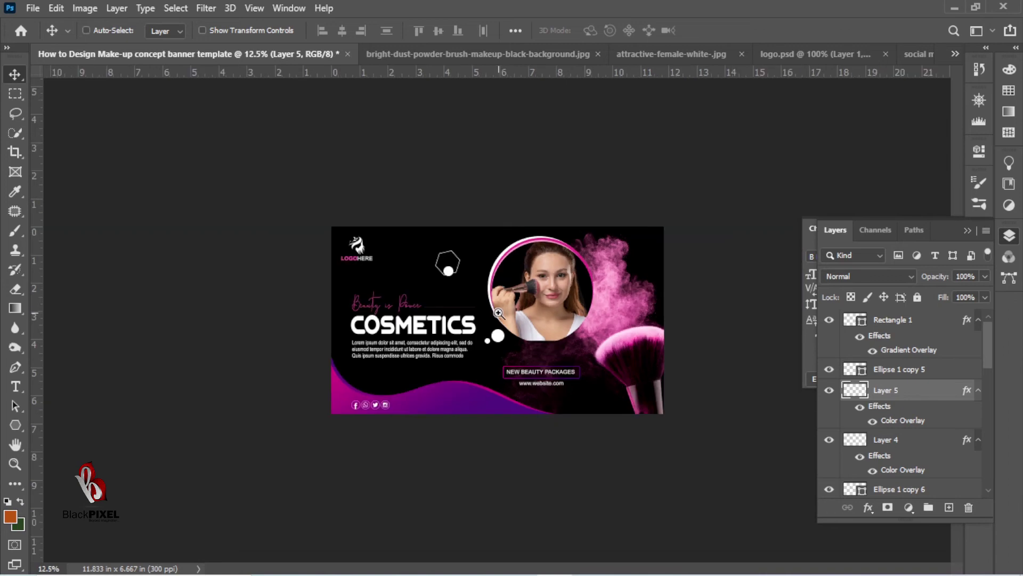
{"action": "scroll", "coordinate": [353, 347], "scroll_direction": "up", "scroll_amount": 3}
{"action": "left_click", "coordinate": [353, 346]}
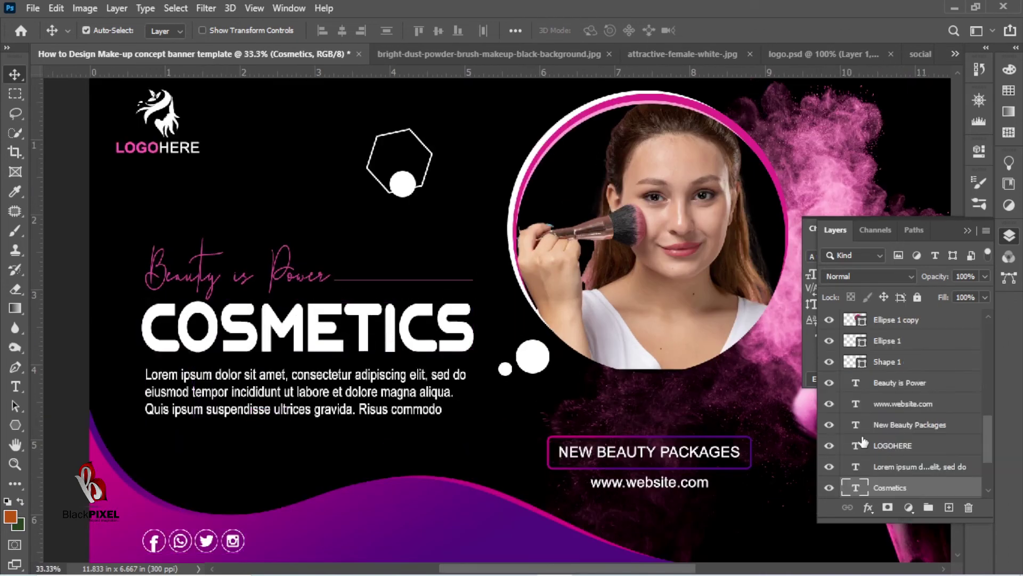
{"action": "right_click", "coordinate": [894, 488]}
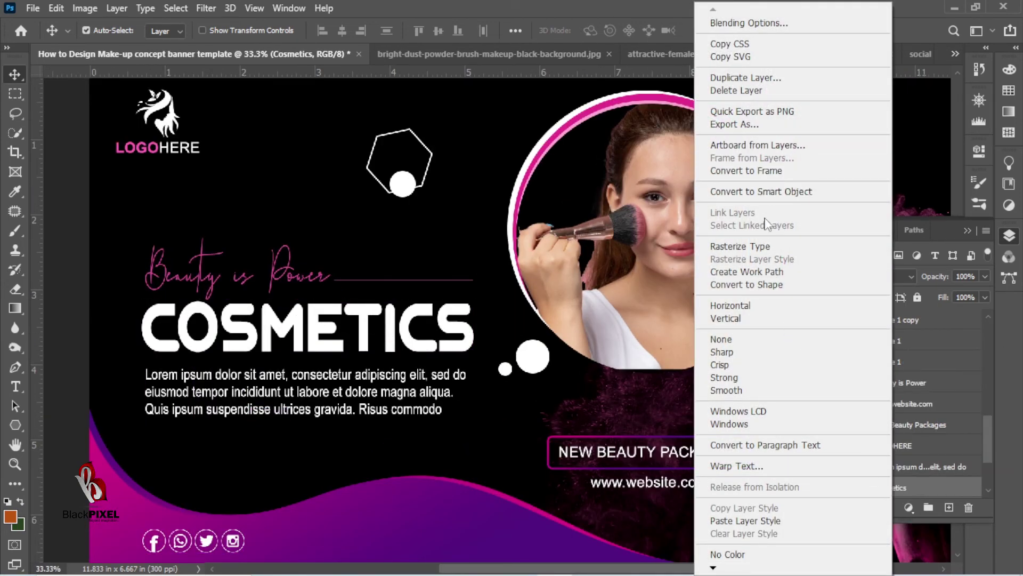
{"action": "left_click", "coordinate": [746, 77]}
{"action": "left_click", "coordinate": [634, 143]}
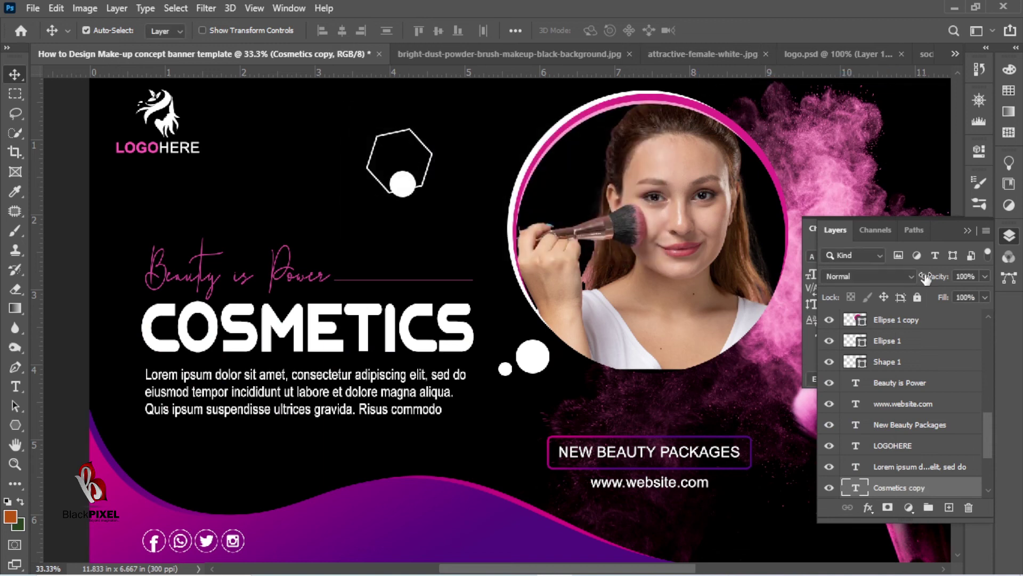
{"action": "mouse_move", "coordinate": [942, 303]}
{"action": "left_mouse_down"}
{"action": "mouse_move", "coordinate": [726, 352]}
{"action": "mouse_move", "coordinate": [954, 314]}
{"action": "left_mouse_up"}
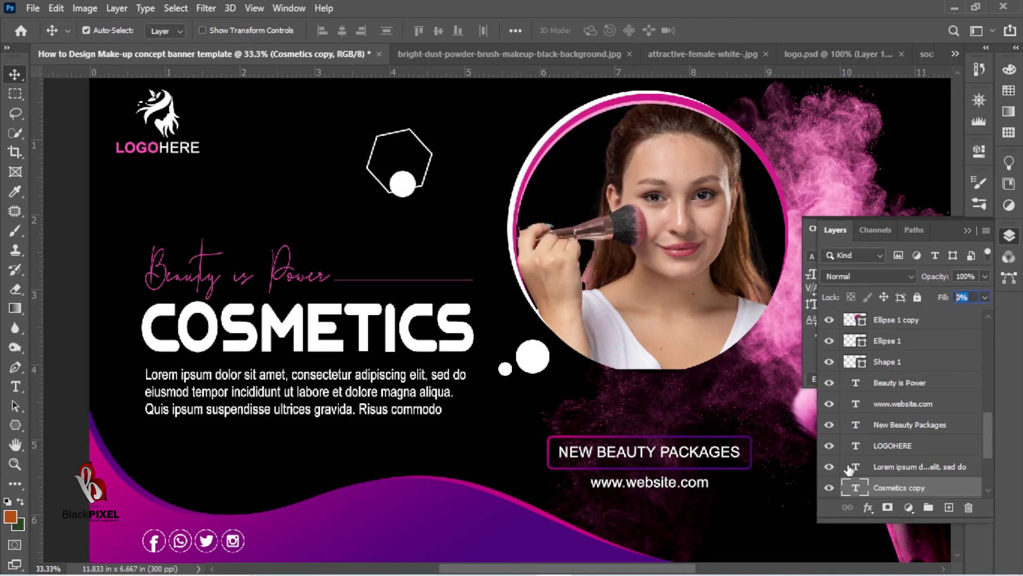
Add an outside stroke of 4 px to the Cosmetics copy, filled with a magenta-to-purple gradient from the Purples presets
{"action": "left_click", "coordinate": [868, 507]}
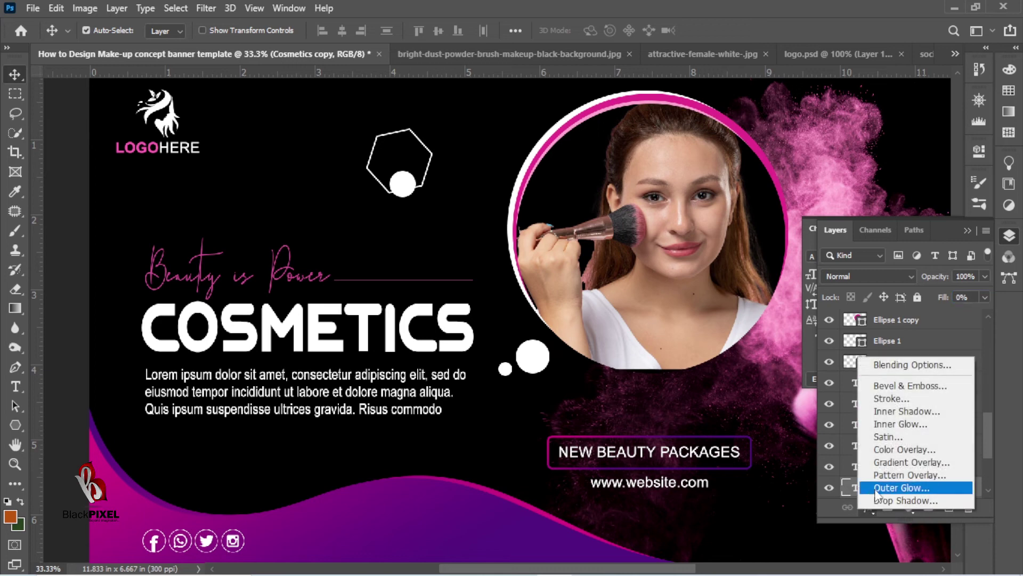
{"action": "left_click", "coordinate": [905, 400]}
{"action": "left_click", "coordinate": [707, 181]}
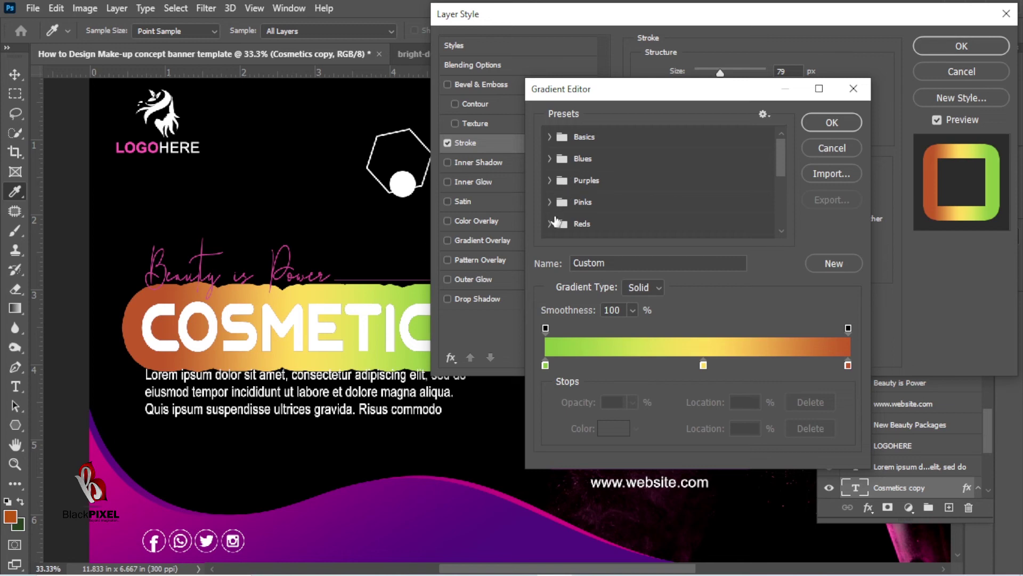
{"action": "left_click", "coordinate": [553, 176]}
{"action": "left_click", "coordinate": [549, 181]}
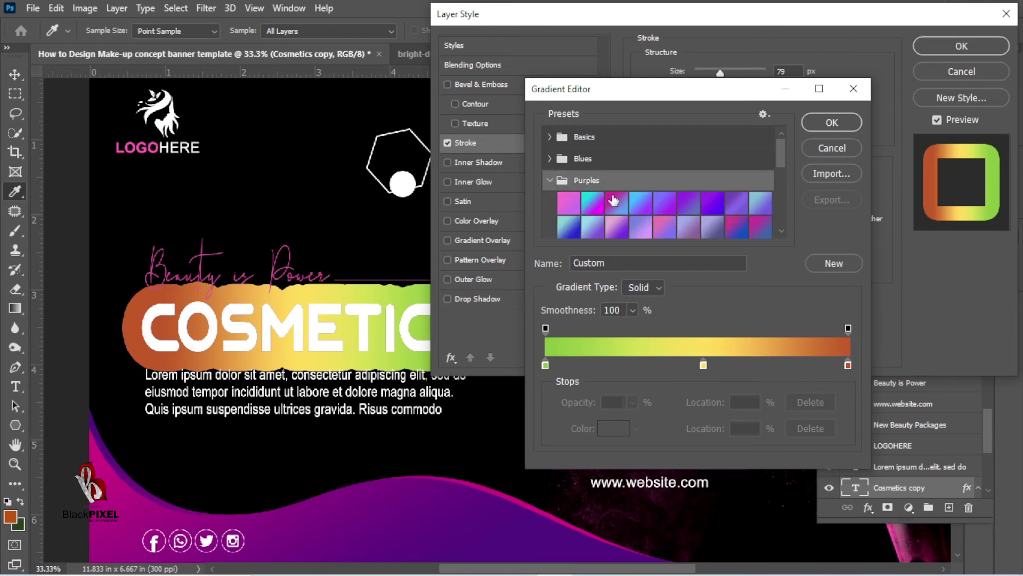
{"action": "scroll", "coordinate": [582, 203], "scroll_direction": "down", "scroll_amount": 2}
{"action": "left_click", "coordinate": [580, 218]}
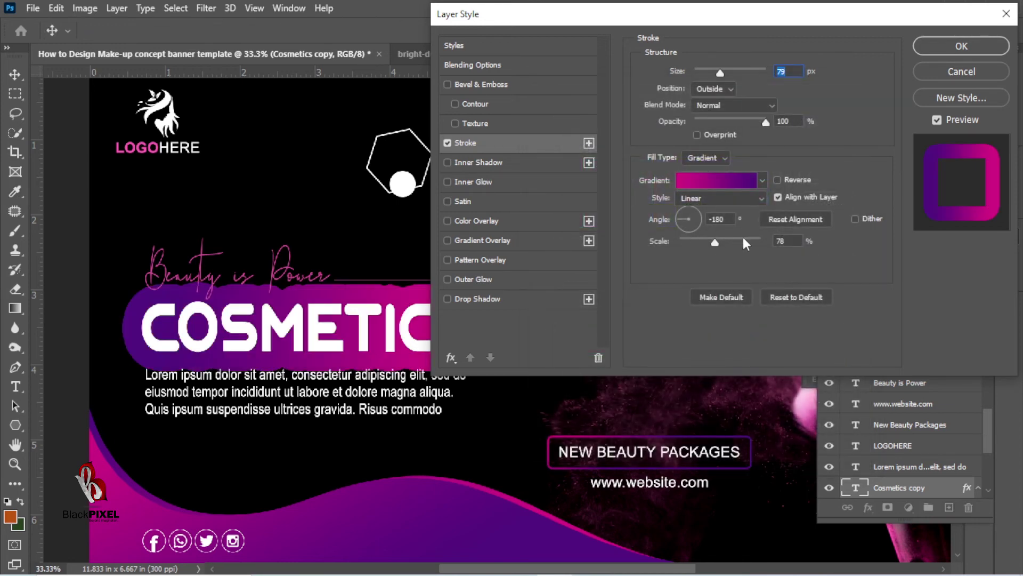
{"action": "left_click_drag", "start_coordinate": [725, 71], "coordinate": [695, 86]}
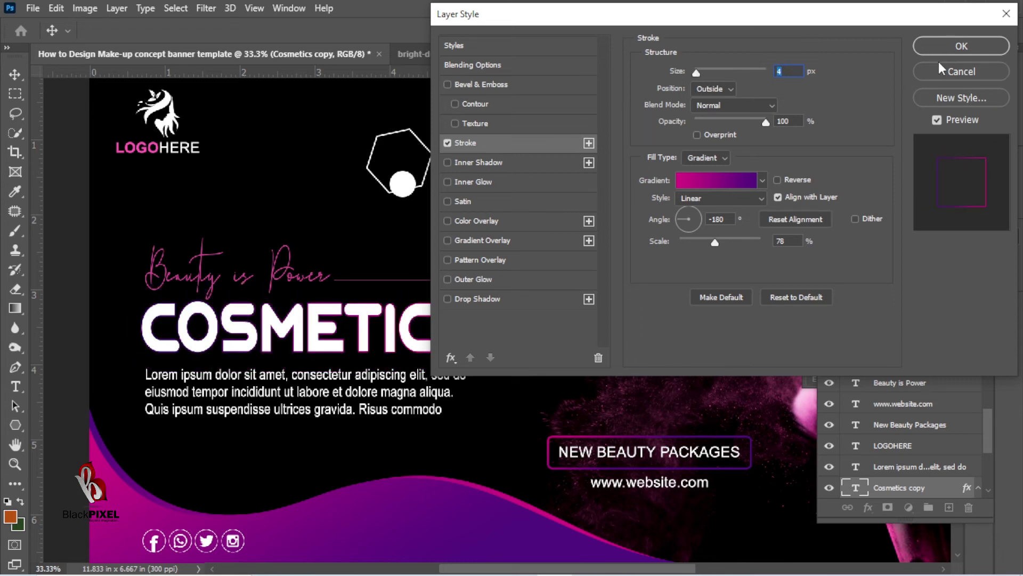
{"action": "left_click", "coordinate": [950, 47]}
Offset the gradient-outlined Cosmetics copy slightly below the white heading
{"action": "scroll", "coordinate": [336, 341], "scroll_direction": "up", "scroll_amount": 1}
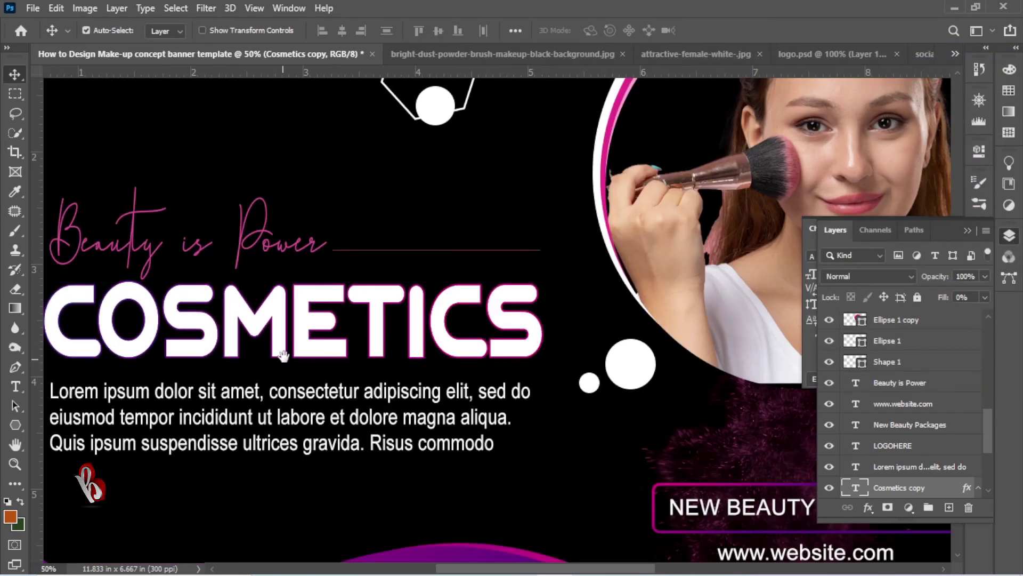
{"action": "left_click_drag", "start_coordinate": [282, 355], "coordinate": [423, 282]}
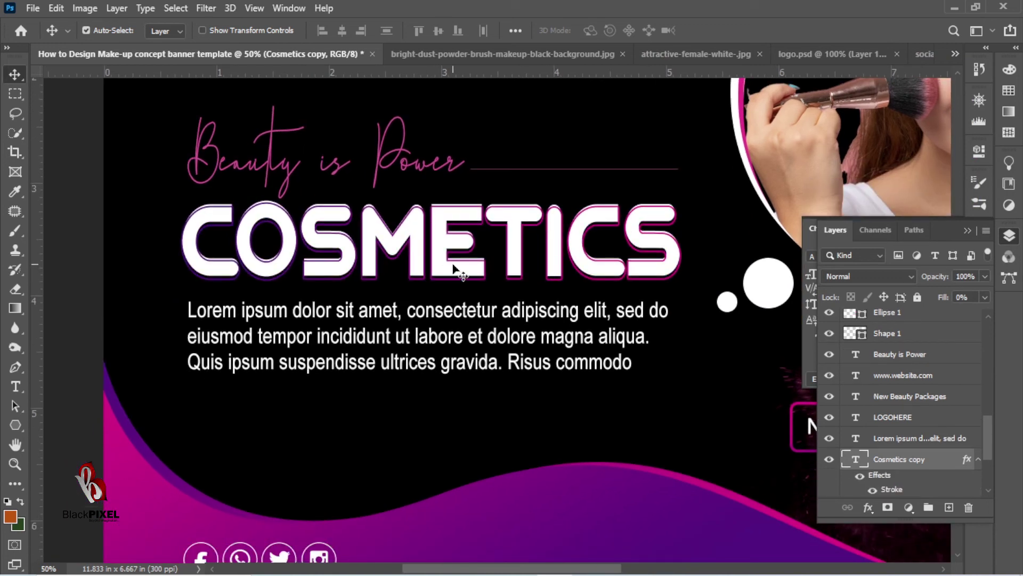
{"action": "left_click_drag", "start_coordinate": [410, 238], "coordinate": [429, 211]}
{"action": "right_click", "coordinate": [428, 210]}
{"action": "left_click", "coordinate": [459, 230]}
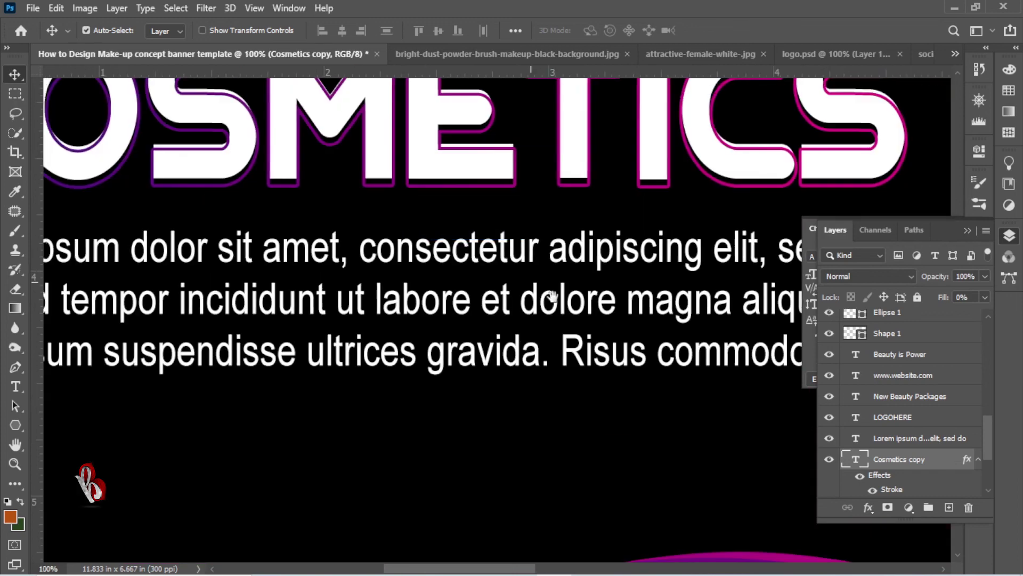
Examine the outlined heading and the overall banner composition at different magnifications without the Layers panel in the way
{"action": "right_click", "coordinate": [348, 239]}
{"action": "left_click", "coordinate": [374, 249]}
{"action": "left_click", "coordinate": [366, 222], "text": "ctrl"}
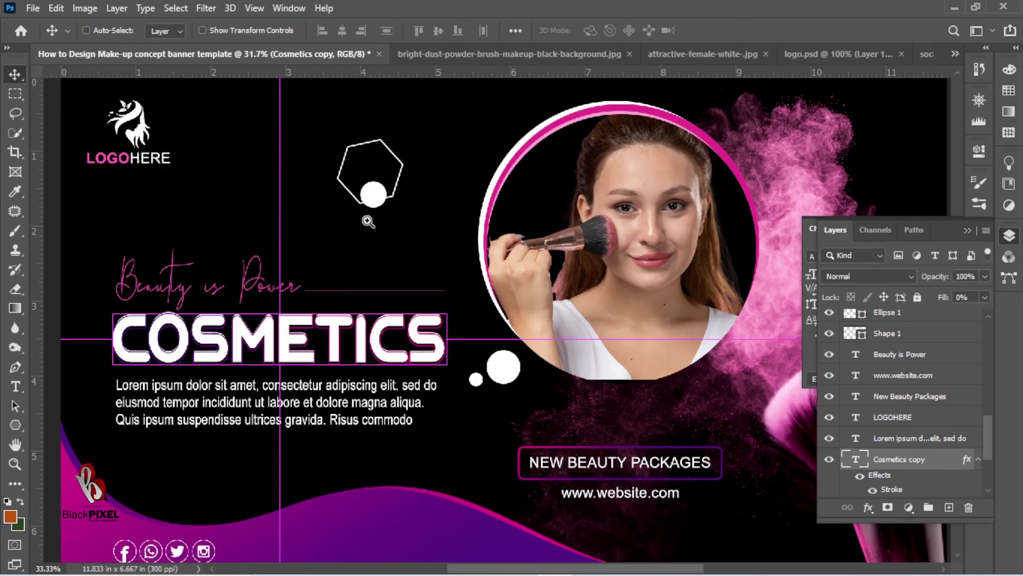
{"action": "left_click_drag", "start_coordinate": [317, 258], "coordinate": [480, 163]}
{"action": "right_click", "coordinate": [353, 284]}
{"action": "left_click", "coordinate": [380, 293]}
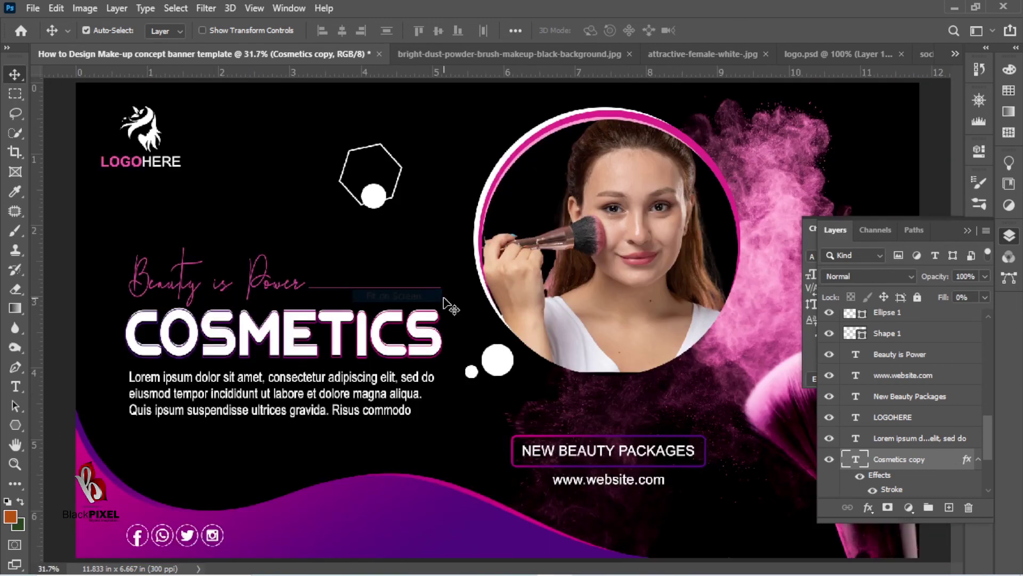
{"action": "left_click", "coordinate": [539, 265], "text": "alt"}
{"action": "left_click", "coordinate": [540, 265], "text": "alt"}
{"action": "left_click", "coordinate": [587, 298], "text": "ctrl"}
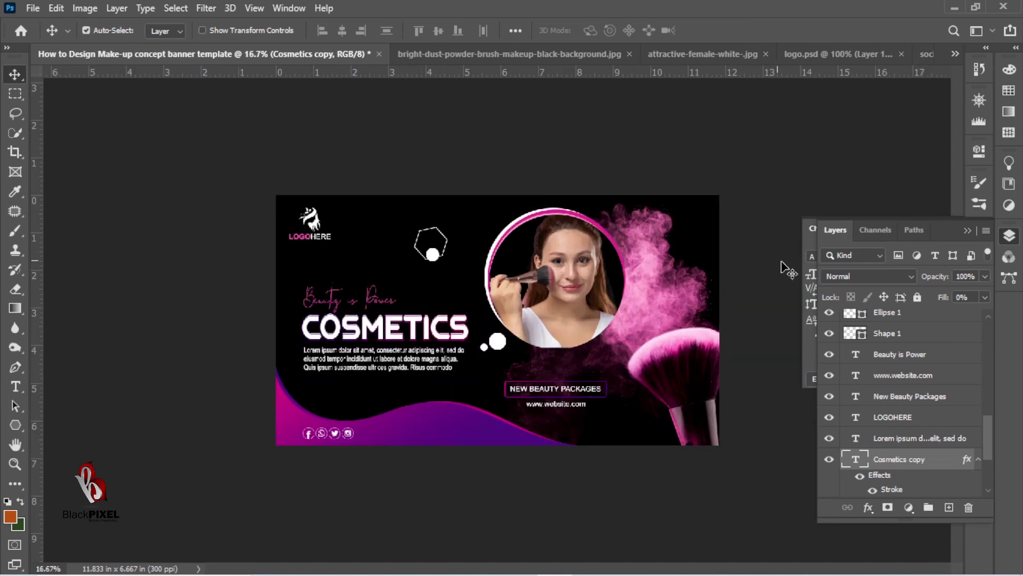
{"action": "left_click", "coordinate": [828, 229]}
{"action": "left_click", "coordinate": [827, 228]}
{"action": "right_click", "coordinate": [516, 302]}
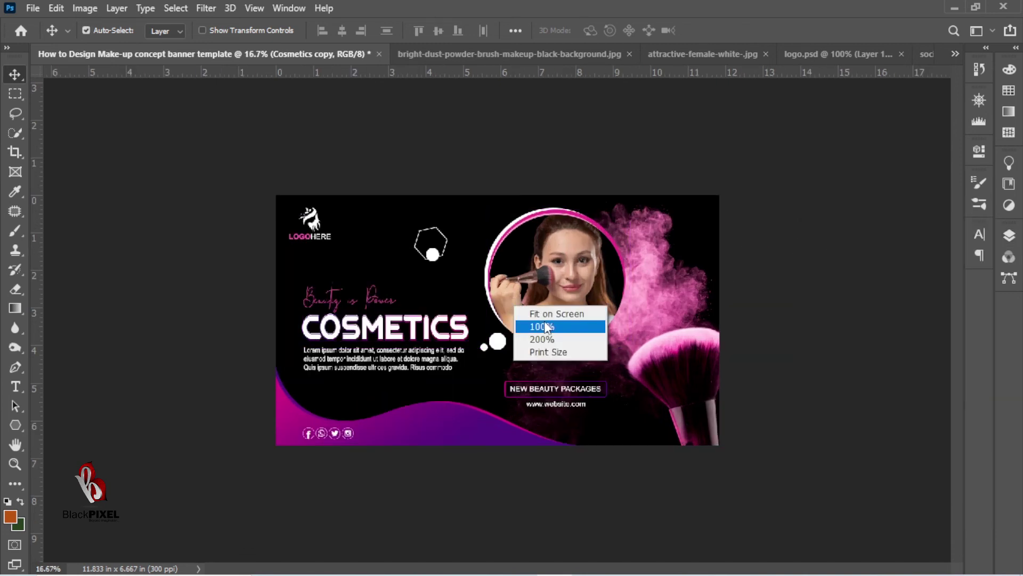
{"action": "left_click", "coordinate": [557, 327]}
{"action": "right_click", "coordinate": [403, 352]}
{"action": "left_click", "coordinate": [418, 361]}
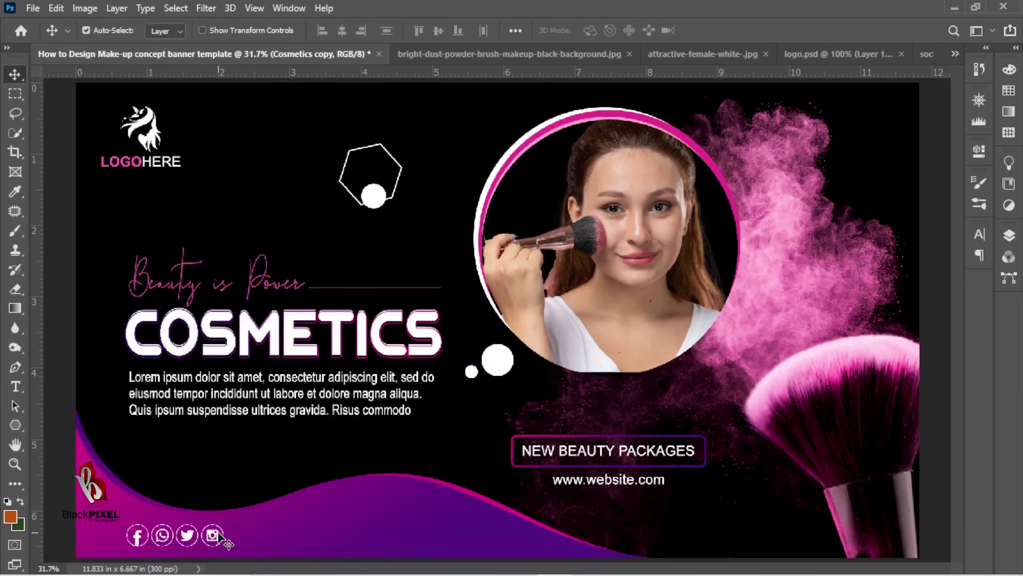
Move the social media icons about 2.8 in right and 0.16 in up along the wave
{"action": "left_click_drag", "start_coordinate": [213, 536], "coordinate": [418, 525]}
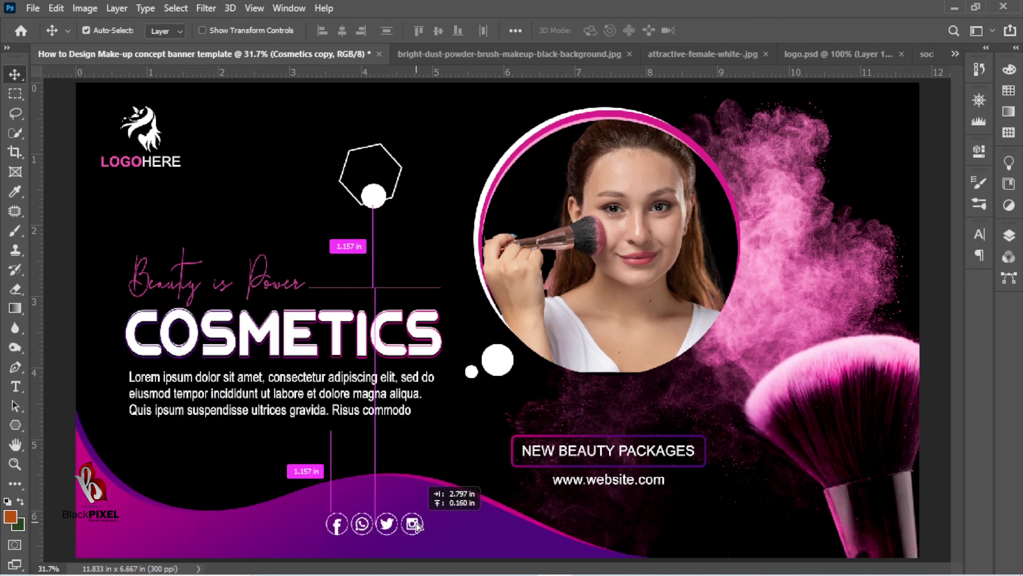
{"action": "right_click", "coordinate": [464, 412]}
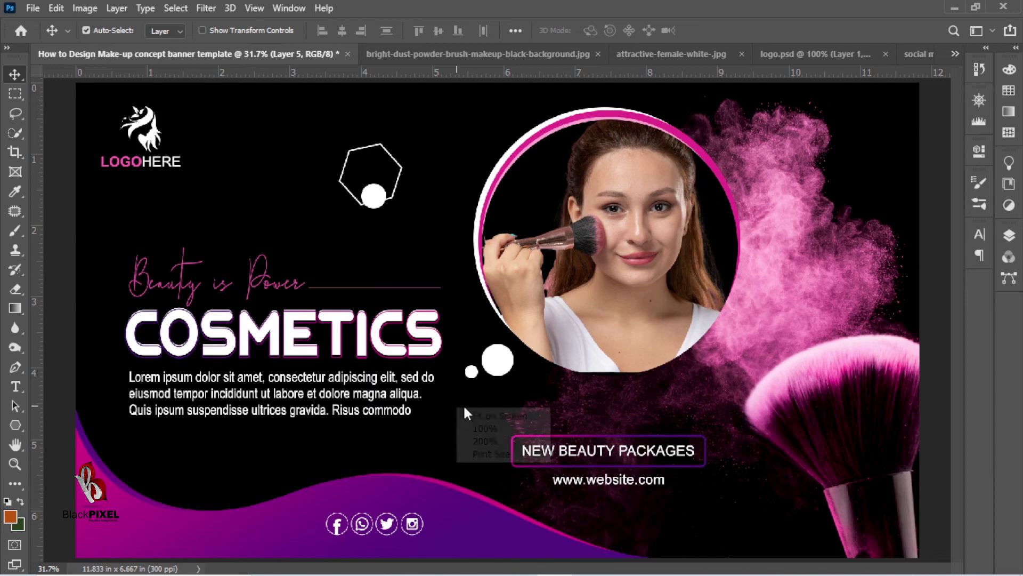
{"action": "left_click", "coordinate": [493, 415]}
Draw a 74 px circle near the banner's lower-left corner and fill it with white
{"action": "left_click", "coordinate": [488, 407], "text": "alt"}
{"action": "left_click", "coordinate": [267, 453], "text": "ctrl"}
{"action": "left_click_drag", "start_coordinate": [216, 466], "coordinate": [260, 373]}
{"action": "left_click", "coordinate": [251, 365], "text": "ctrl"}
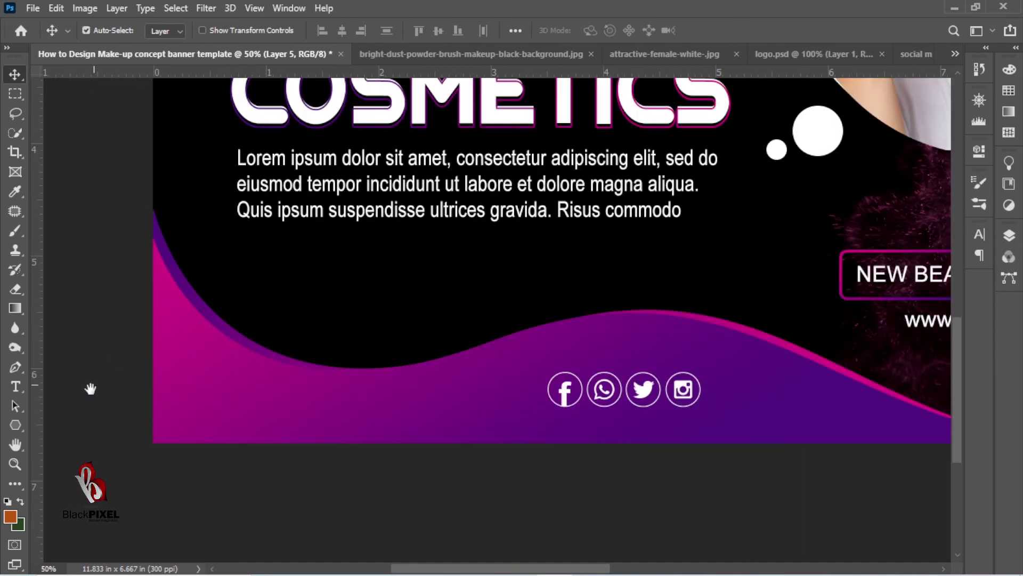
{"action": "right_click", "coordinate": [17, 427]}
{"action": "left_click", "coordinate": [75, 454]}
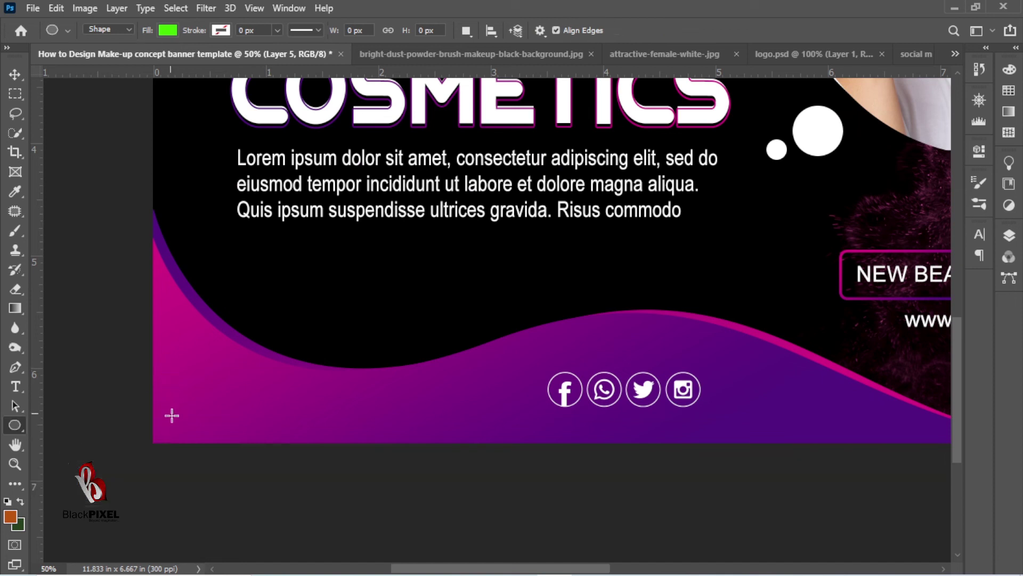
{"action": "left_click_drag", "start_coordinate": [176, 418], "coordinate": [208, 370]}
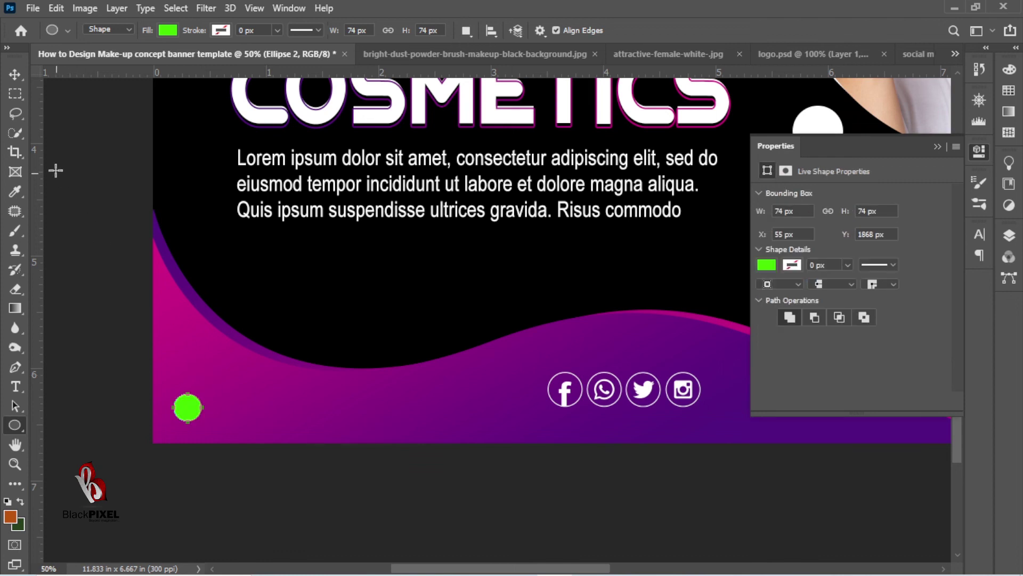
{"action": "left_click", "coordinate": [172, 34]}
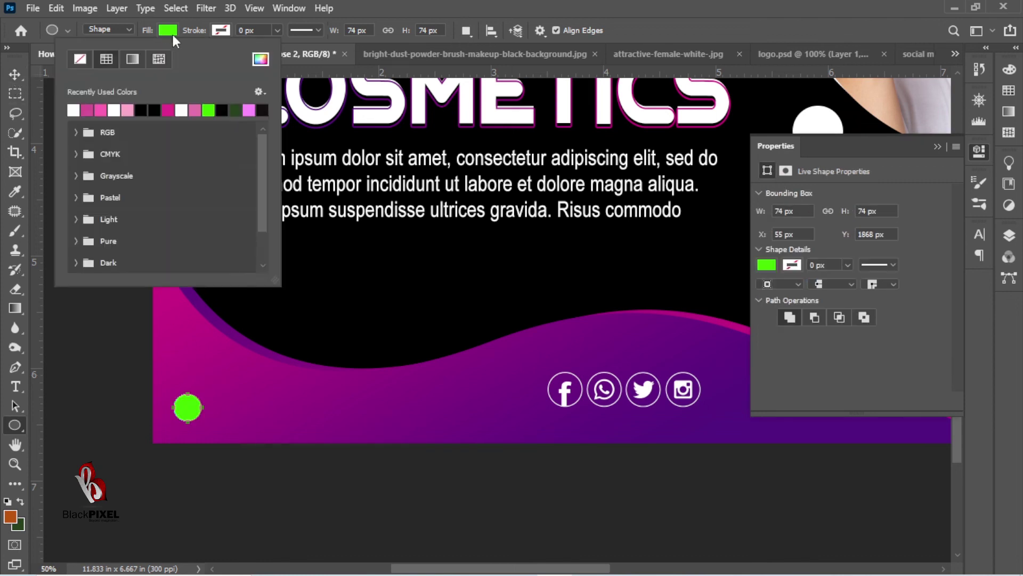
{"action": "left_click", "coordinate": [74, 110]}
Duplicate the white circle upward into a column of five and distribute their vertical centres evenly
{"action": "left_click", "coordinate": [15, 74]}
{"action": "left_click_drag", "start_coordinate": [188, 408], "coordinate": [203, 210]}
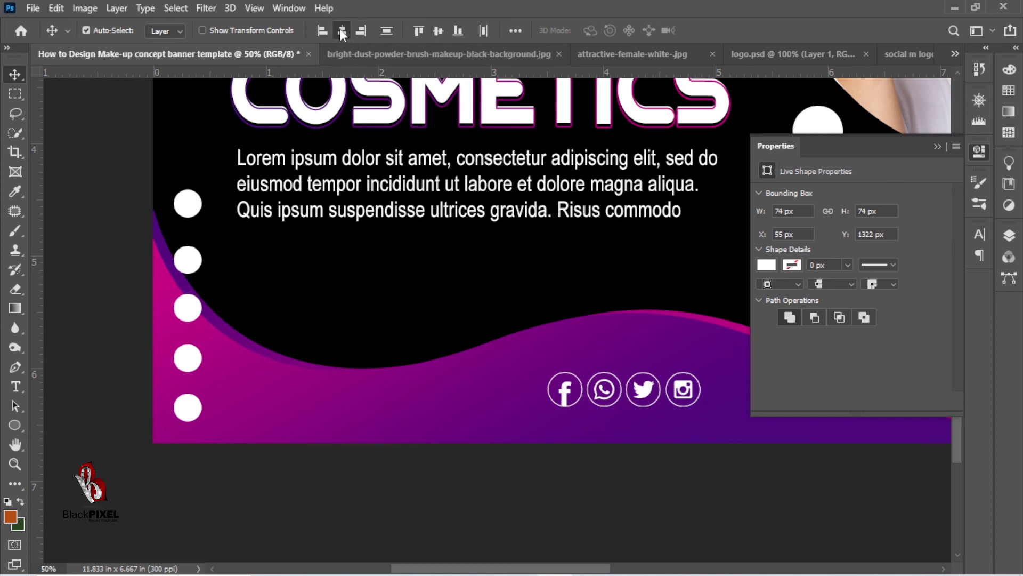
{"action": "left_click", "coordinate": [515, 31]}
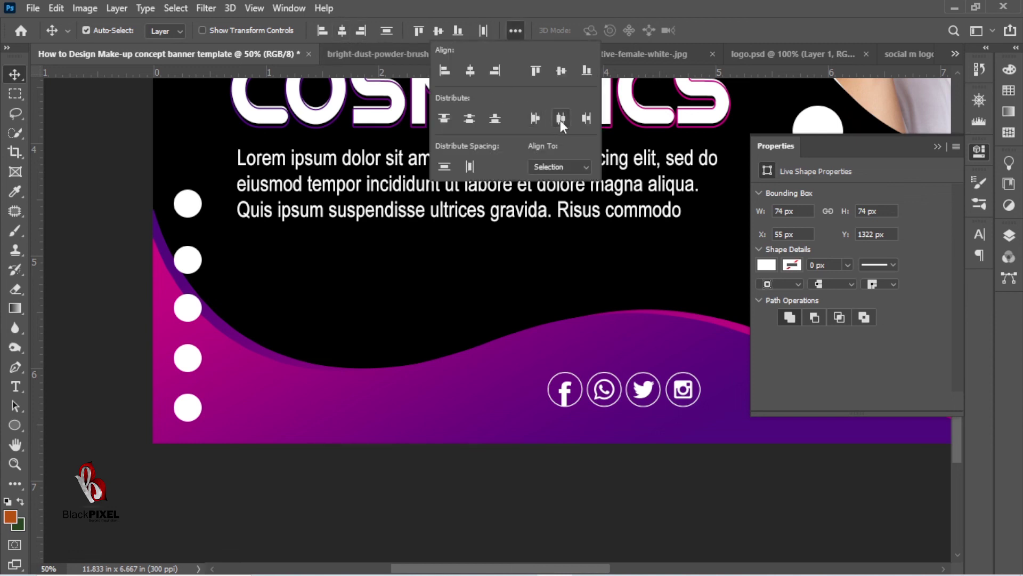
{"action": "left_click", "coordinate": [470, 119]}
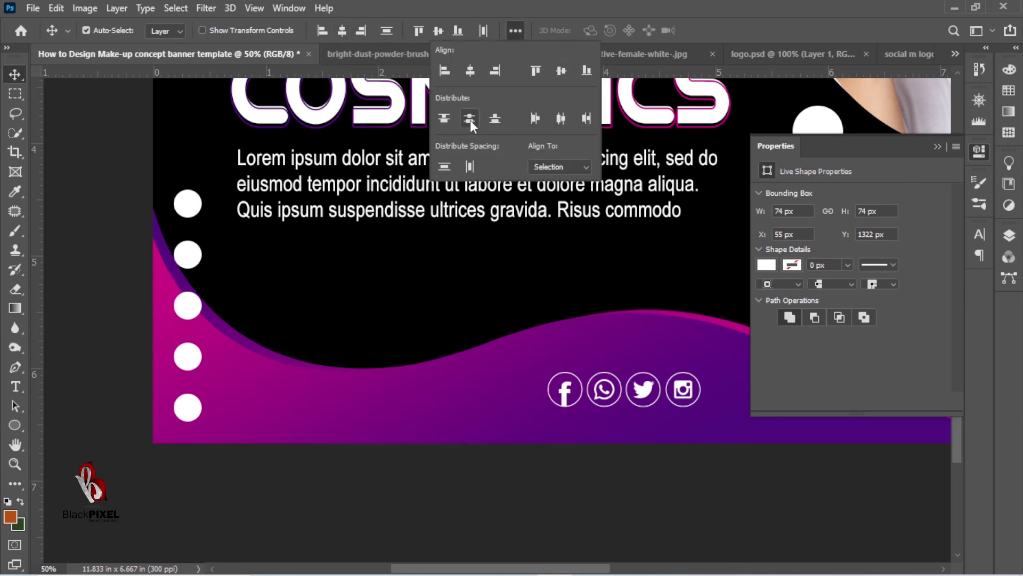
Duplicate the column of five circles beside the original to form a two-column dot grid
{"action": "left_click", "coordinate": [190, 213]}
{"action": "left_click_drag", "start_coordinate": [191, 212], "coordinate": [183, 354]}
{"action": "left_click", "coordinate": [197, 210], "text": "shift"}
Scale the two-column dot grid to about 25.8% and move it level with the social media icons
{"action": "key", "text": "ctrl+t"}
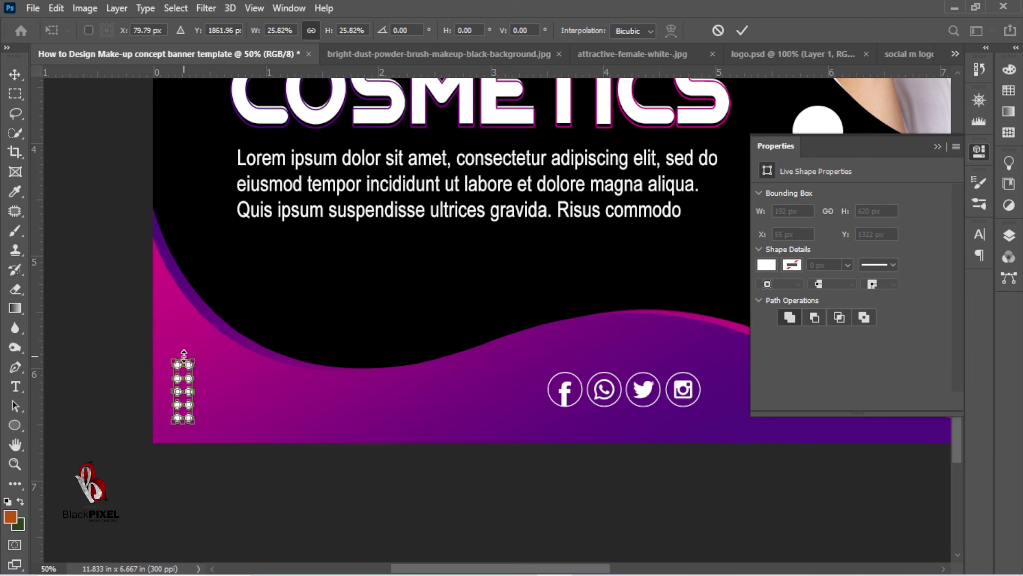
{"action": "key", "text": "Return"}
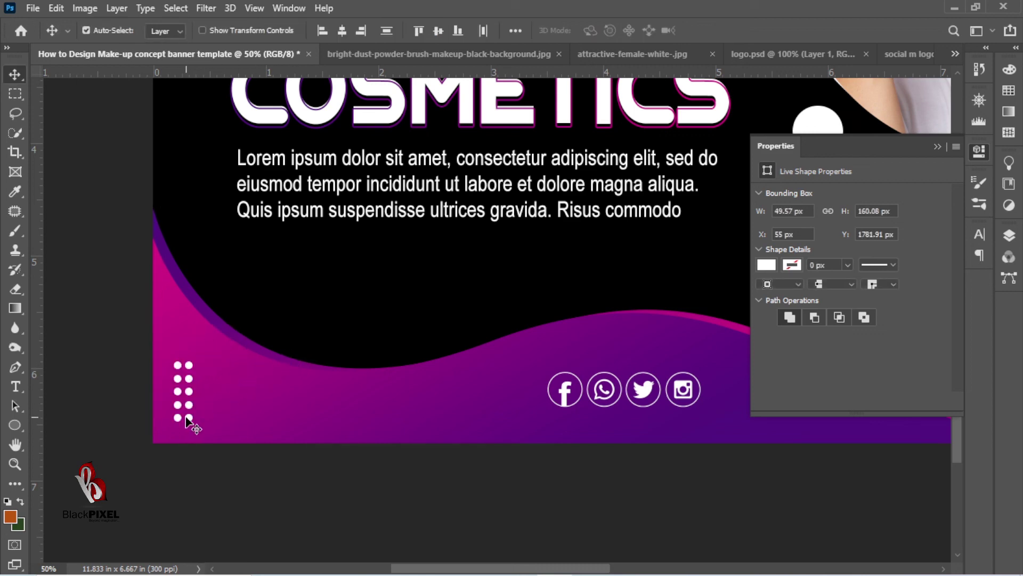
{"action": "left_click_drag", "start_coordinate": [188, 420], "coordinate": [201, 403]}
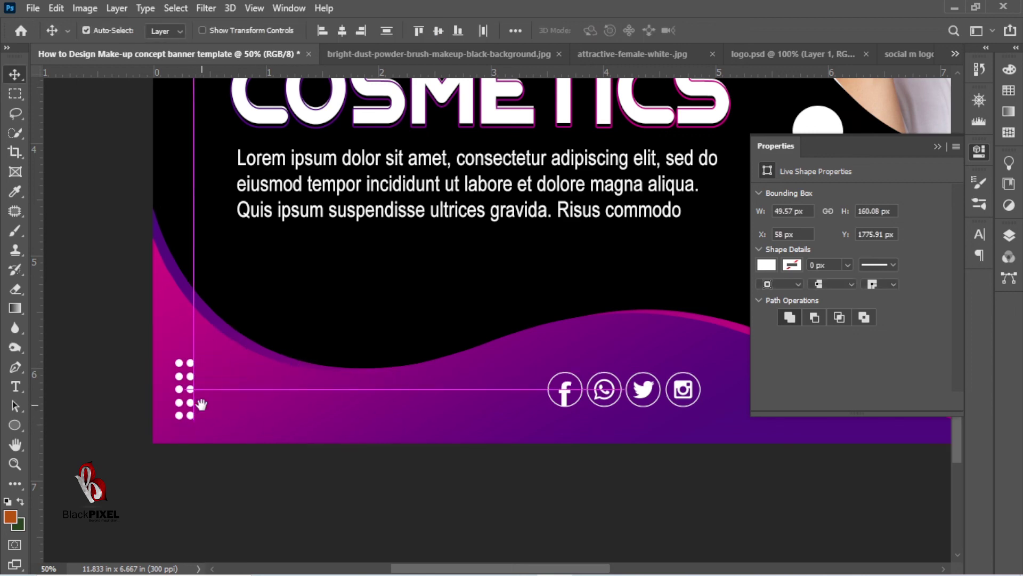
Review the finished banner fitted to the screen and at reduced size, with the Properties panel out of the way
{"action": "right_click", "coordinate": [260, 339]}
{"action": "left_click", "coordinate": [281, 347]}
{"action": "key", "text": "alt+space"}
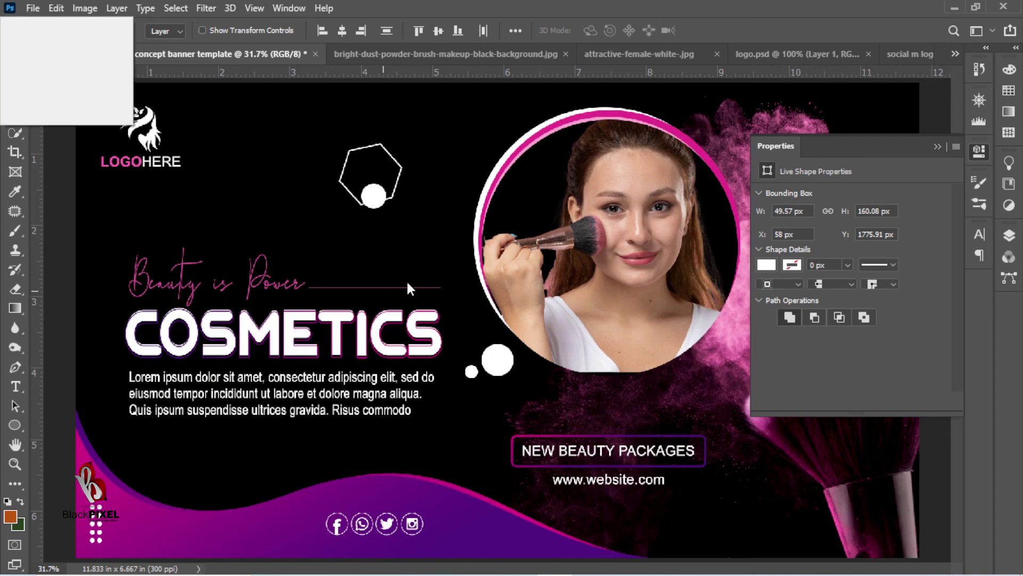
{"action": "left_click", "coordinate": [768, 149]}
{"action": "right_click", "coordinate": [497, 264]}
{"action": "left_click", "coordinate": [533, 271]}
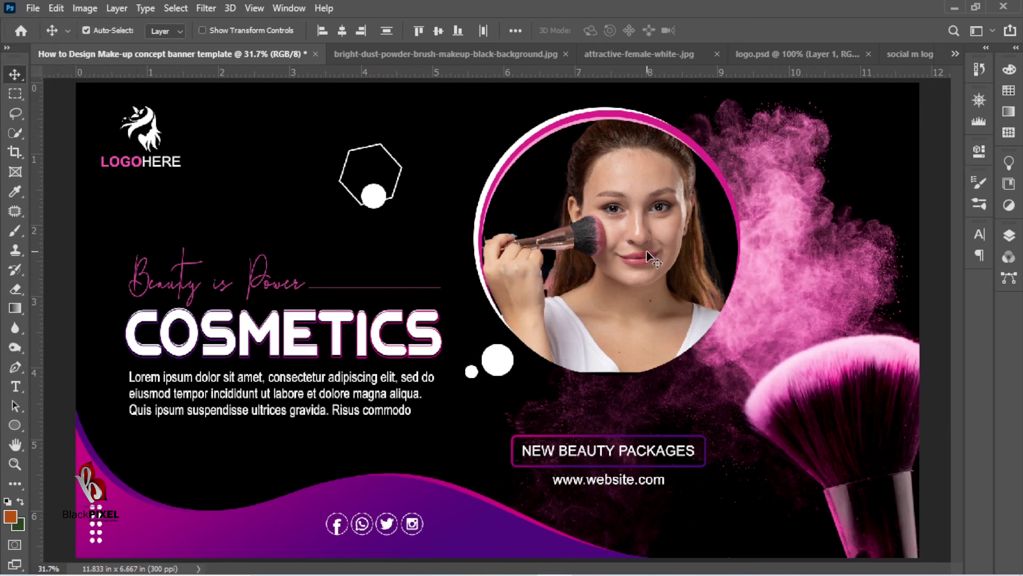
{"action": "key", "text": "ctrl+minus"}
{"action": "key", "text": "ctrl+minus"}
{"action": "right_click", "coordinate": [551, 283]}
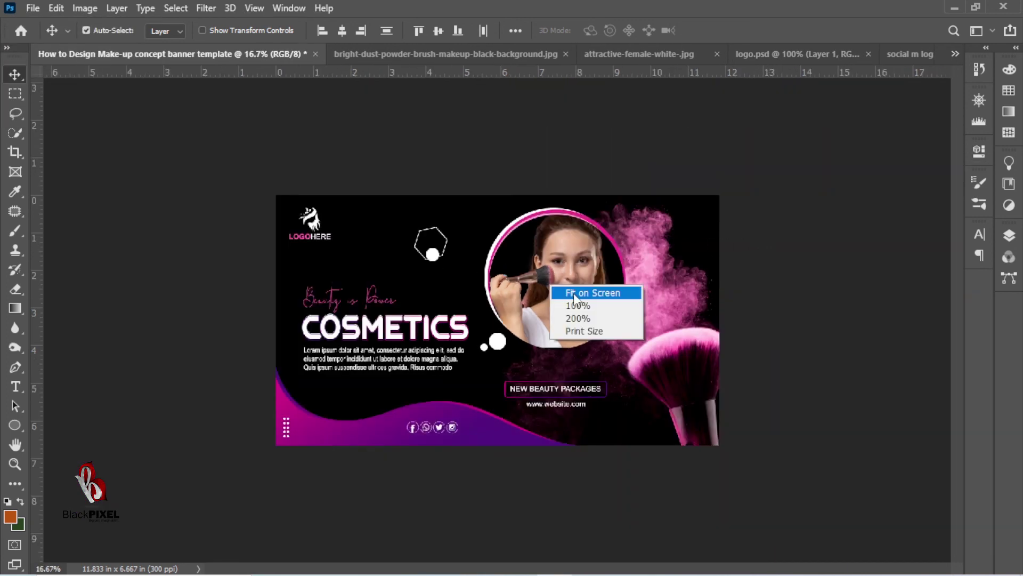
{"action": "left_click", "coordinate": [573, 293]}
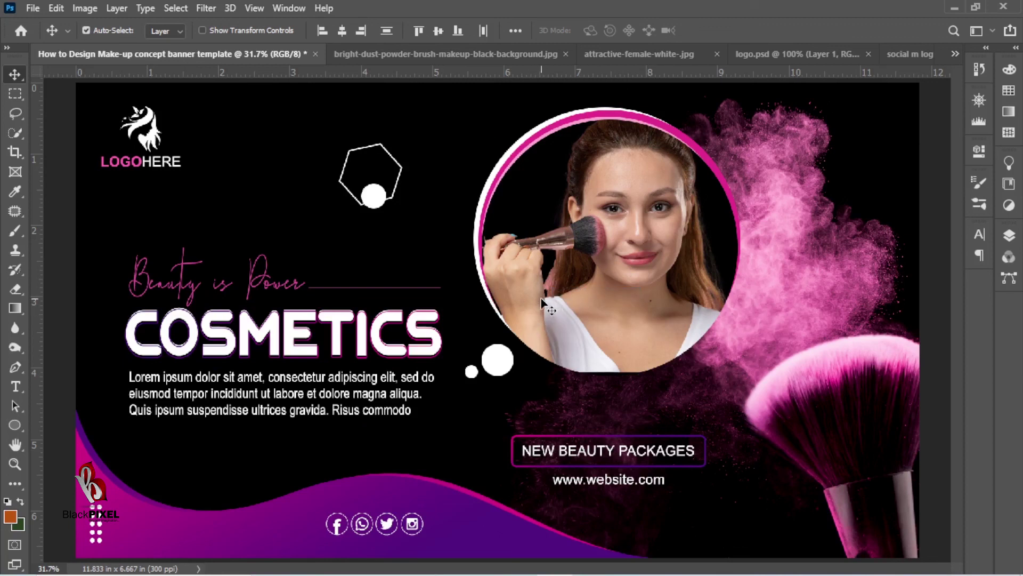
{"action": "key", "text": "alt+space"}
{"action": "left_click", "coordinate": [553, 280]}
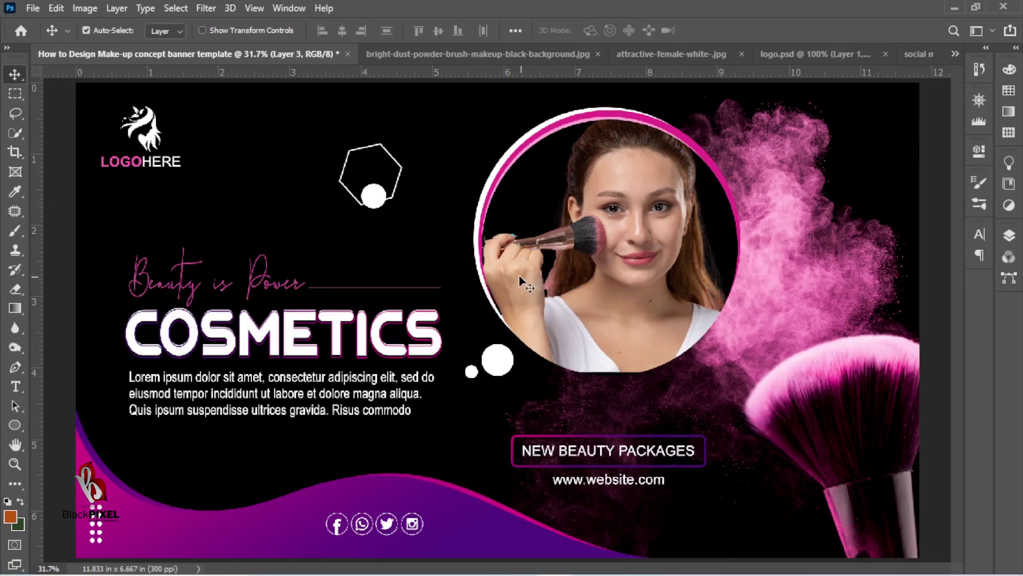
{"action": "right_click", "coordinate": [440, 276]}
{"action": "left_click", "coordinate": [452, 282]}
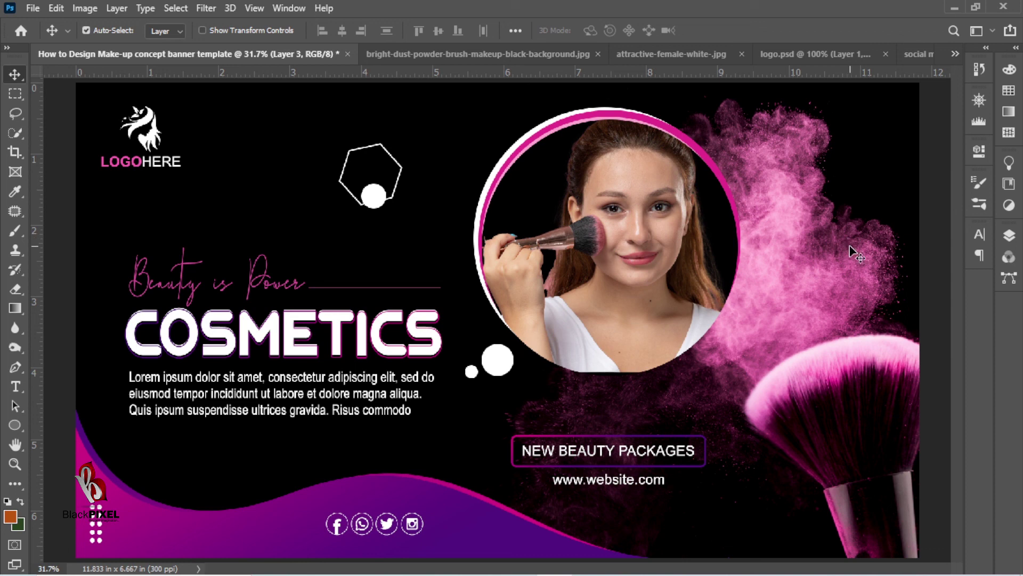